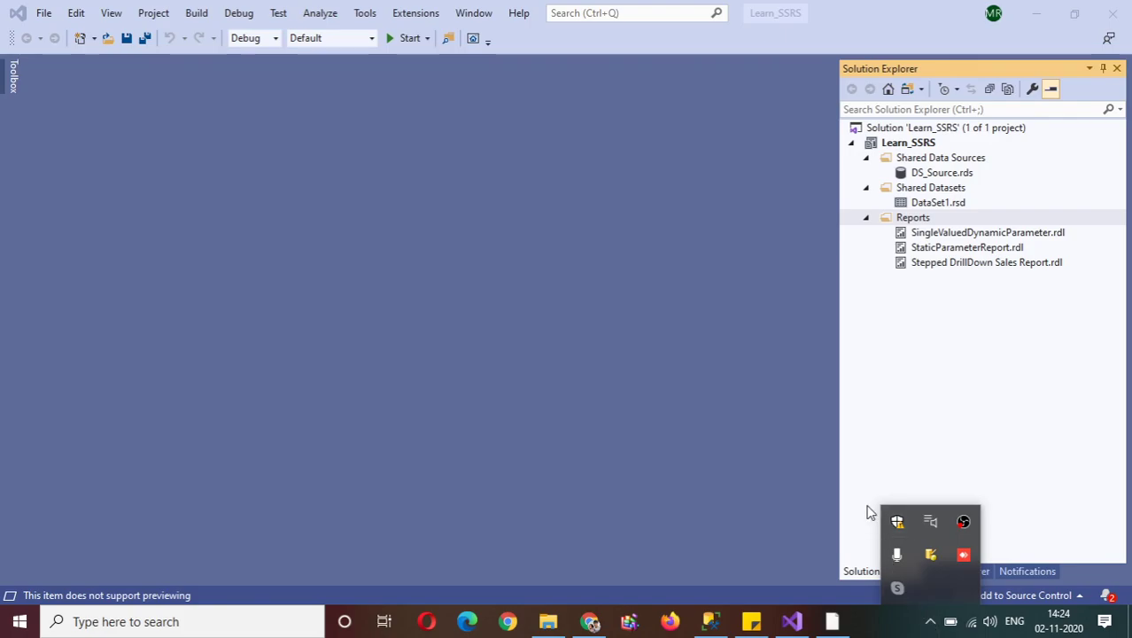
- Add a new report named ReportSortingData.rdl to the project's Reports folder
{"action": "left_click", "coordinate": [868, 512]}
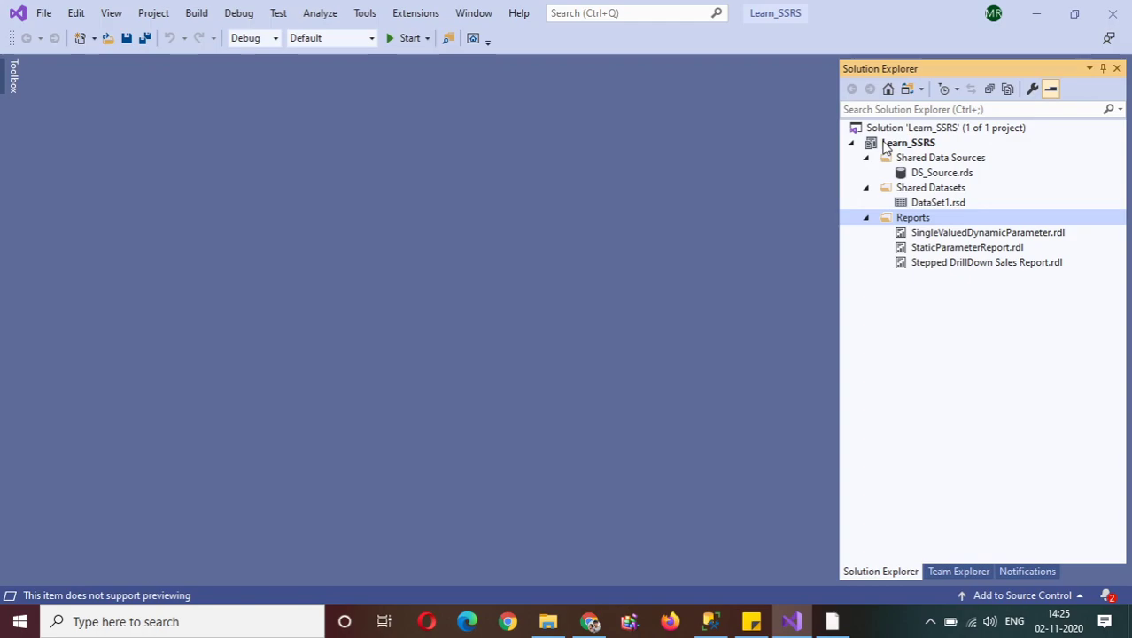
{"action": "right_click", "coordinate": [920, 227]}
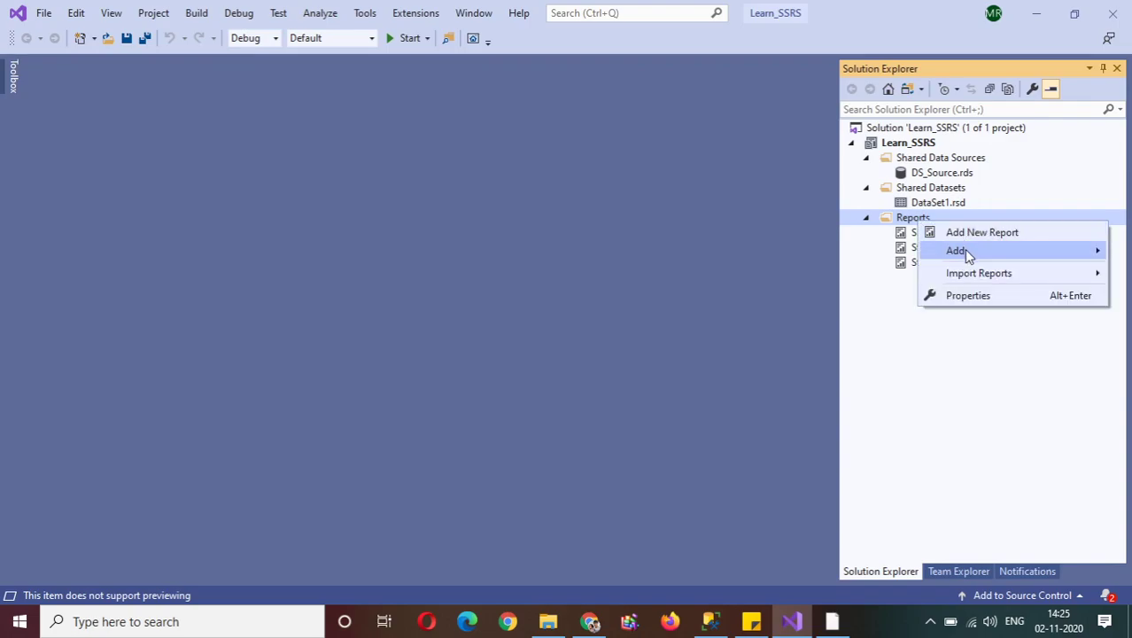
{"action": "mouse_move", "coordinate": [967, 255]}
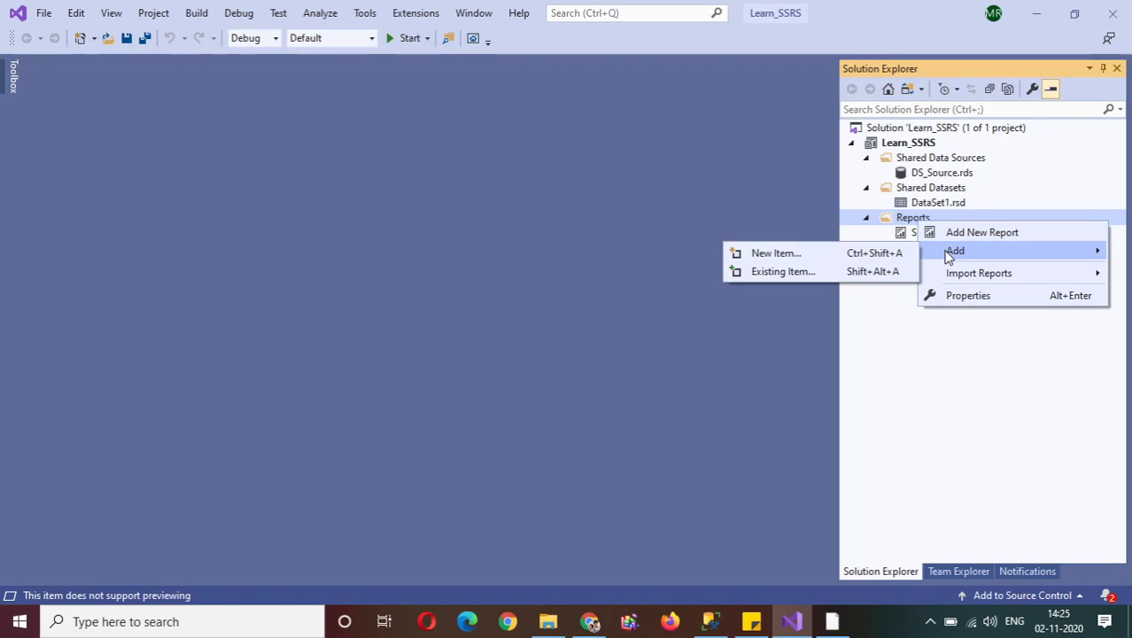
{"action": "left_click", "coordinate": [841, 255]}
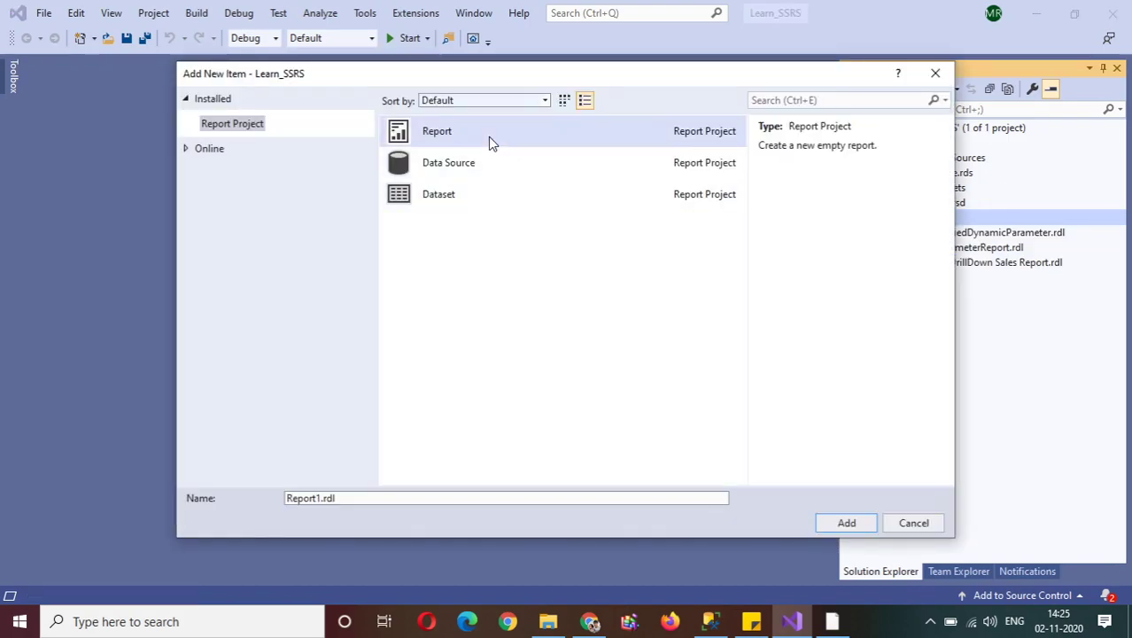
{"action": "left_click", "coordinate": [321, 498]}
{"action": "key", "text": "BackSpace"}
{"action": "key", "text": "BackSpace"}
{"action": "key", "text": "BackSpace"}
{"action": "key", "text": "BackSpace"}
{"action": "key", "text": "BackSpace"}
{"action": "key", "text": "BackSpace"}
{"action": "key", "text": "BackSpace"}
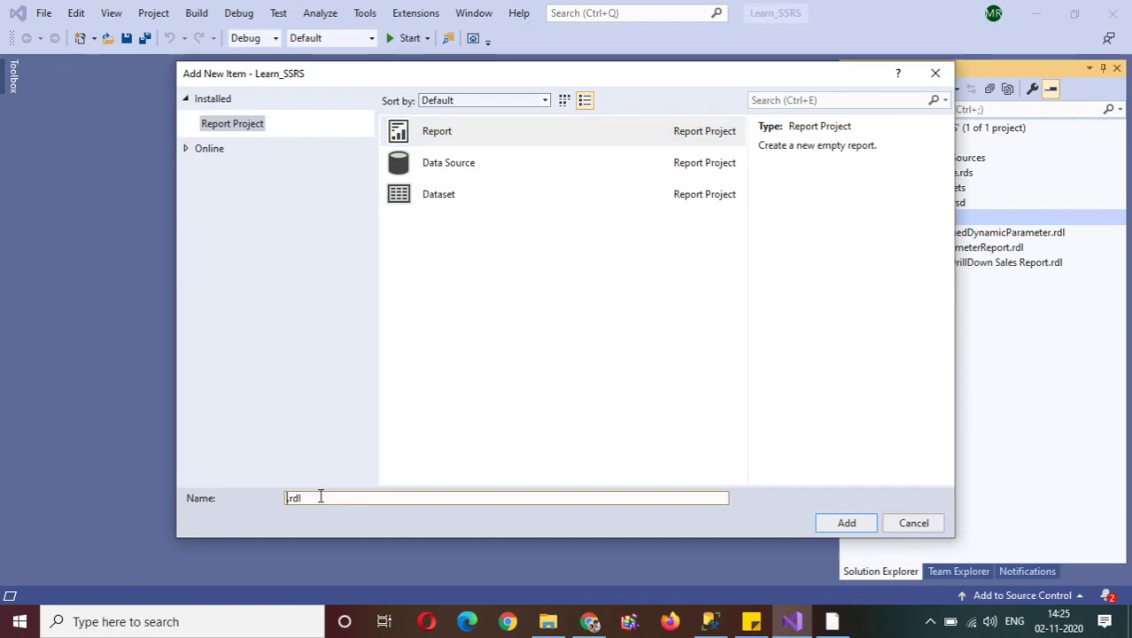
{"action": "type", "text": "Report"}
{"action": "type", "text": "Sirt"}
{"action": "key", "text": "BackSpace"}
{"action": "key", "text": "BackSpace"}
{"action": "key", "text": "BackSpace"}
{"action": "key", "text": "BackSpace"}
{"action": "type", "text": "SortingData"}
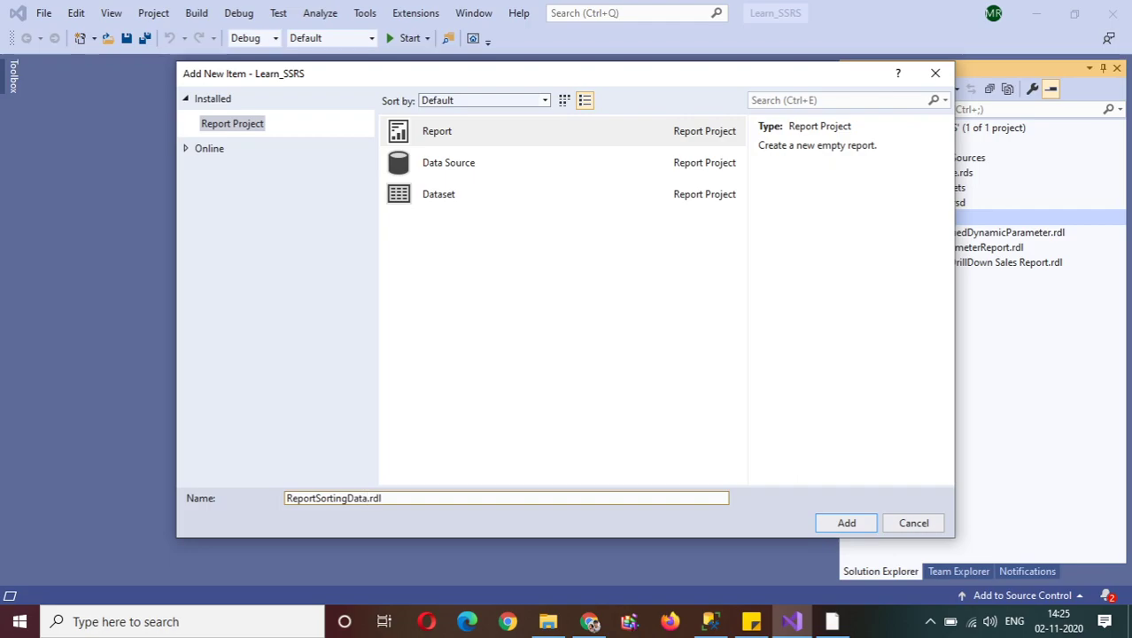
{"action": "left_click", "coordinate": [846, 523]}
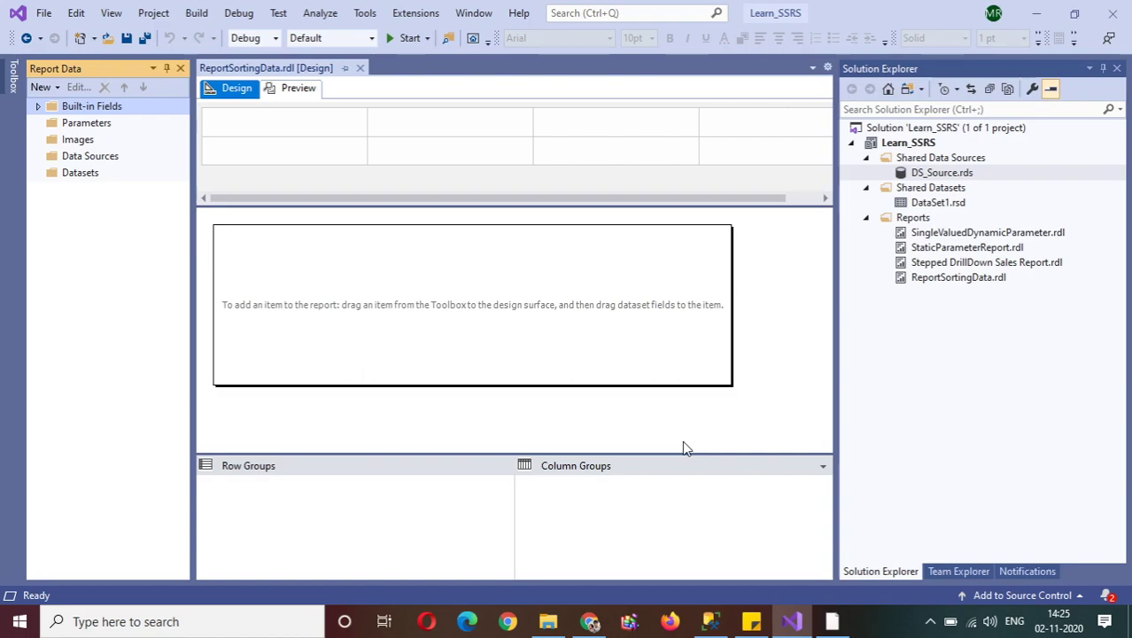
- Switch to SQL Server Management Studio and dismiss the server connection dialog
{"action": "left_click", "coordinate": [935, 623]}
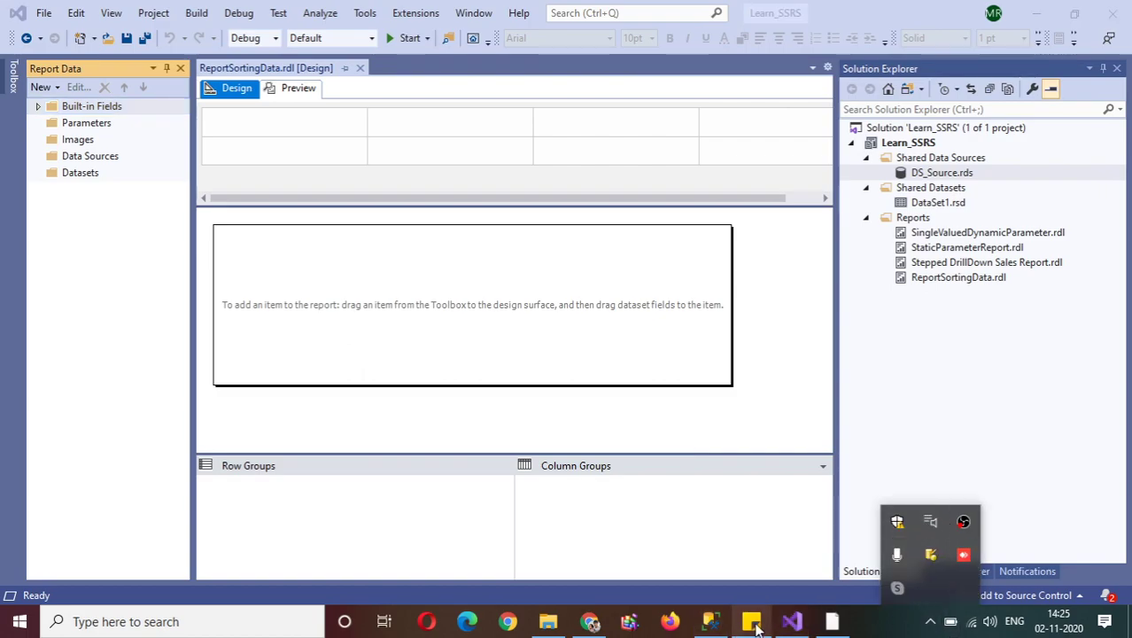
{"action": "left_click", "coordinate": [710, 623]}
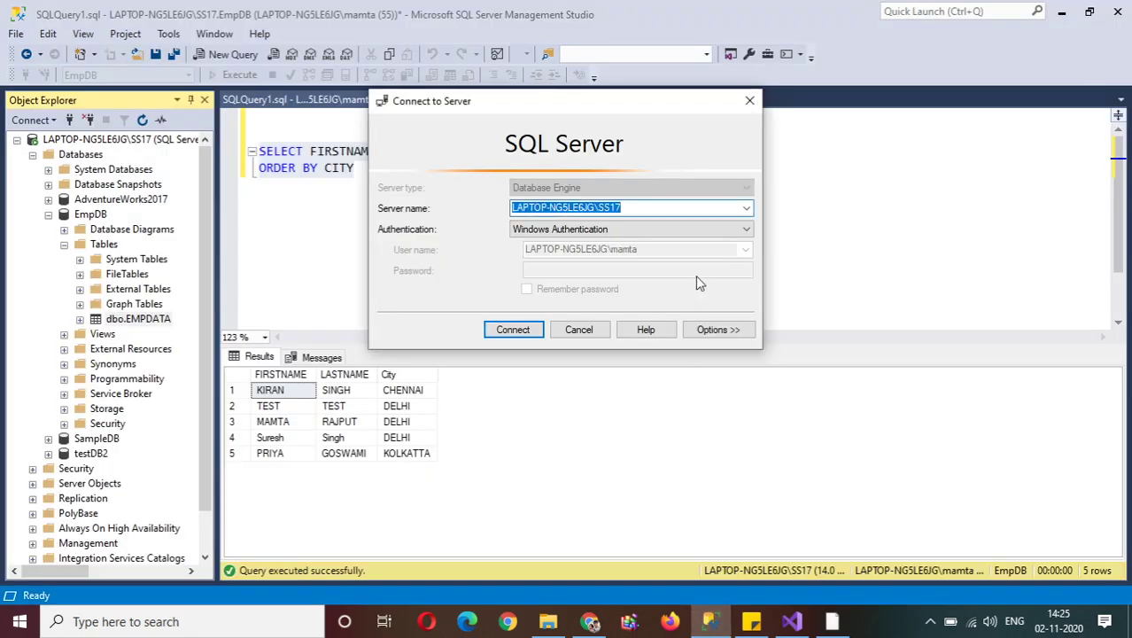
{"action": "left_click", "coordinate": [749, 103]}
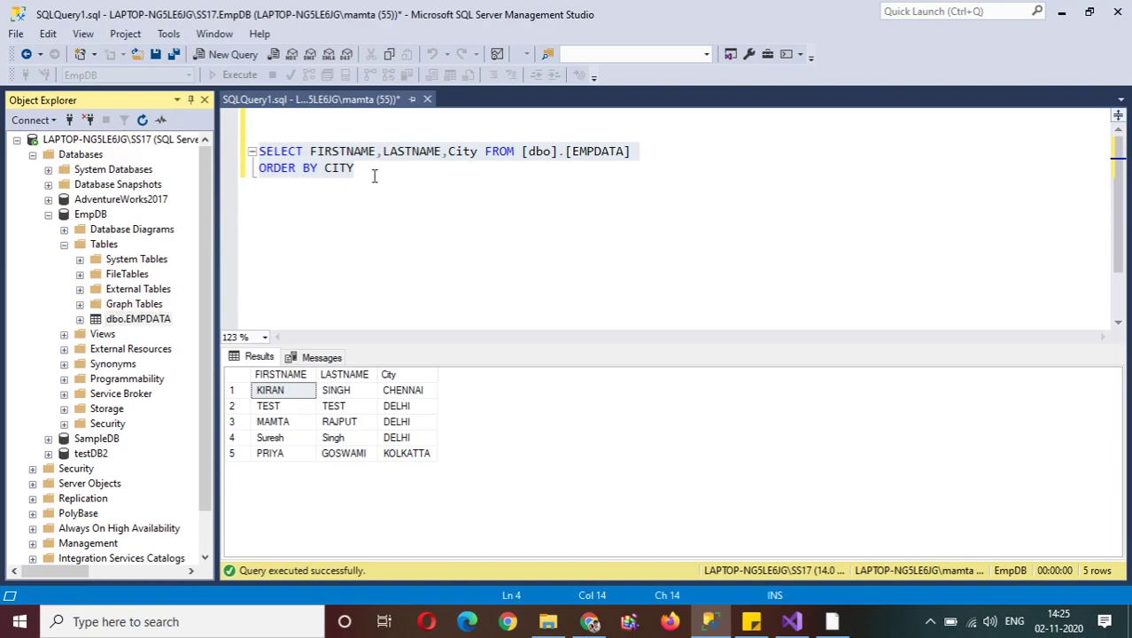
- Examine the EMPDATA query with its ORDER BY CITY clause and the FIRSTNAME and City columns of its results
{"action": "left_click", "coordinate": [614, 142]}
{"action": "left_click", "coordinate": [614, 154]}
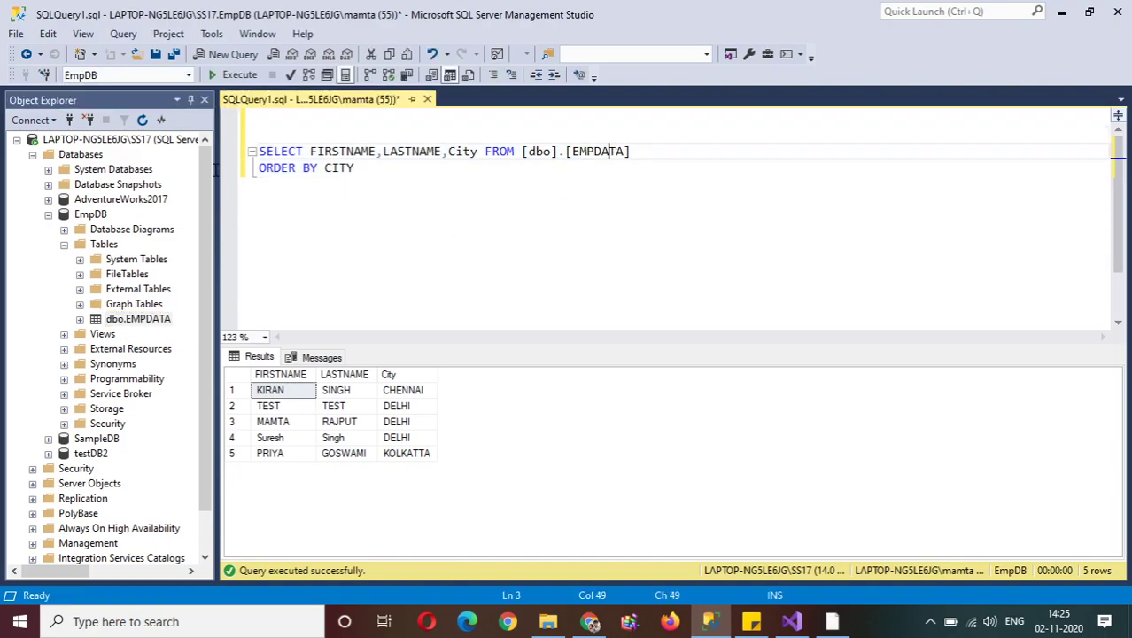
{"action": "key", "text": "ctrl+w"}
{"action": "left_click", "coordinate": [490, 185]}
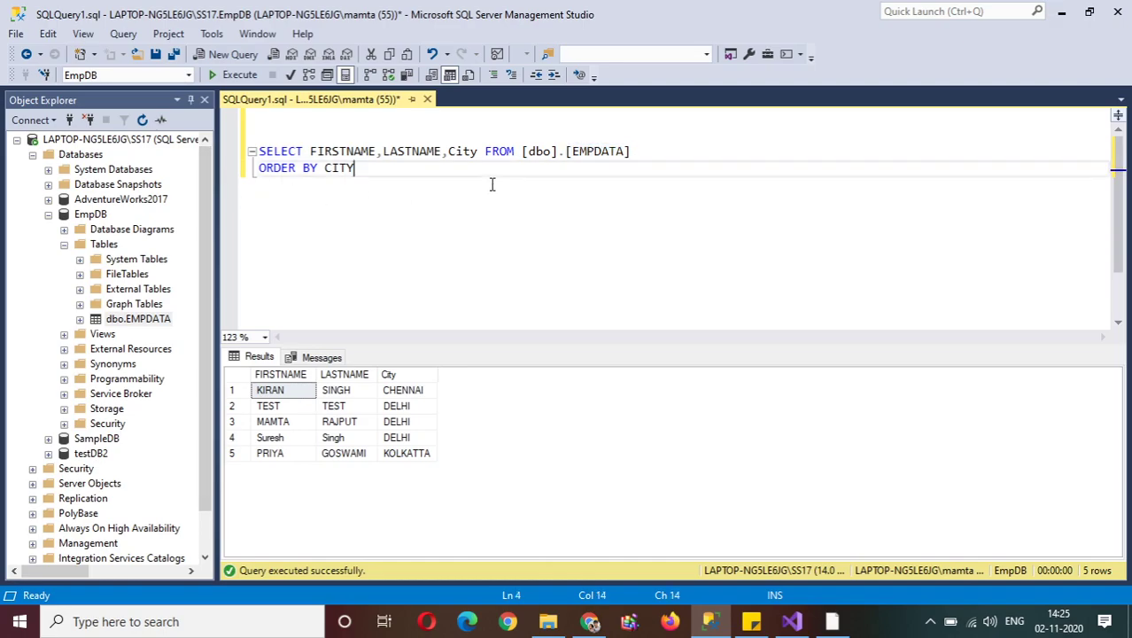
{"action": "left_click", "coordinate": [596, 152]}
{"action": "key", "text": "ctrl+w"}
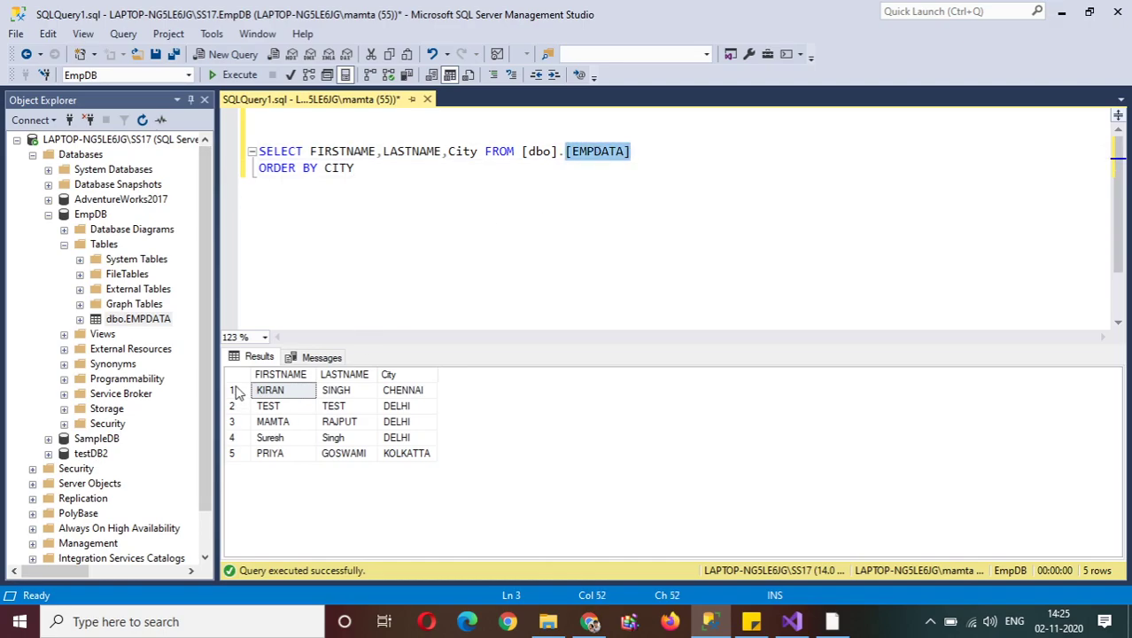
{"action": "left_click", "coordinate": [230, 457]}
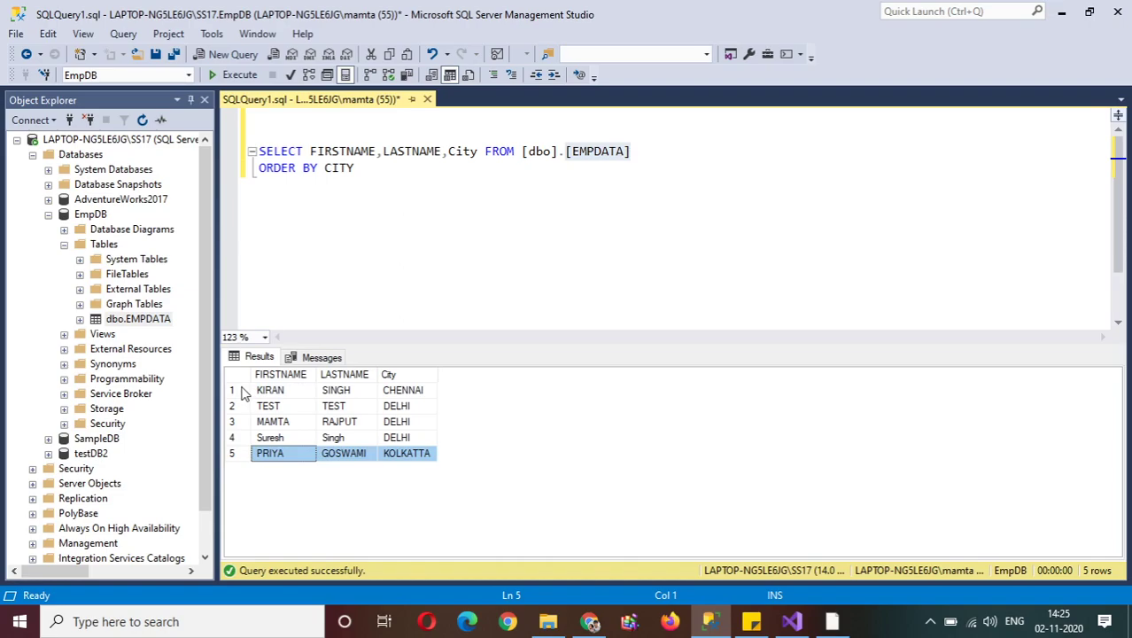
{"action": "left_click", "coordinate": [444, 229]}
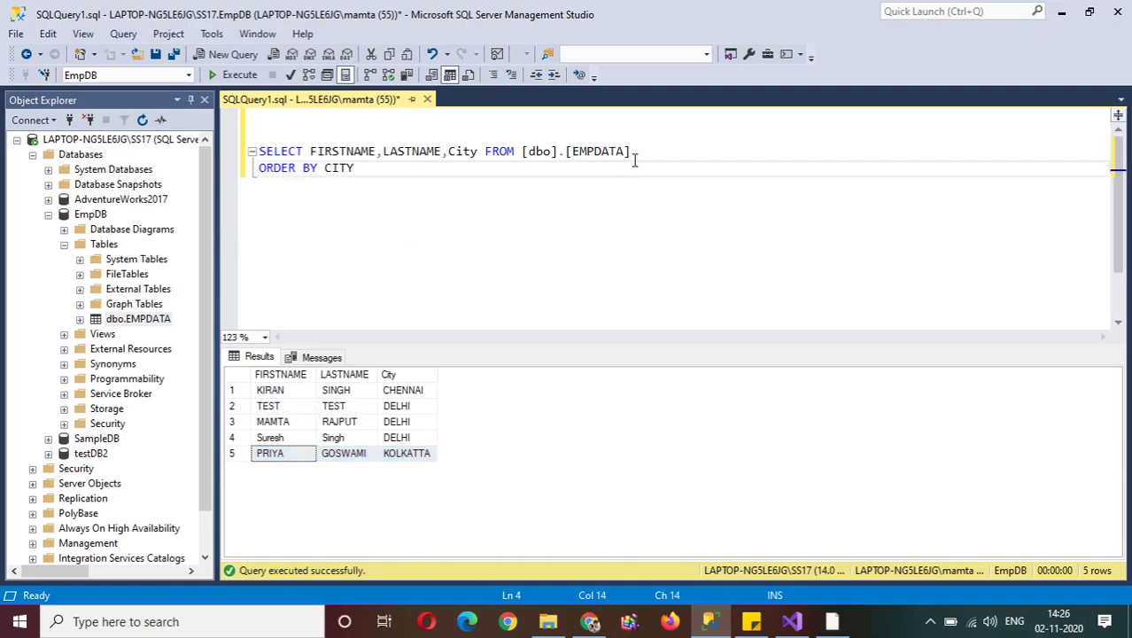
{"action": "left_click_drag", "start_coordinate": [634, 153], "coordinate": [477, 155]}
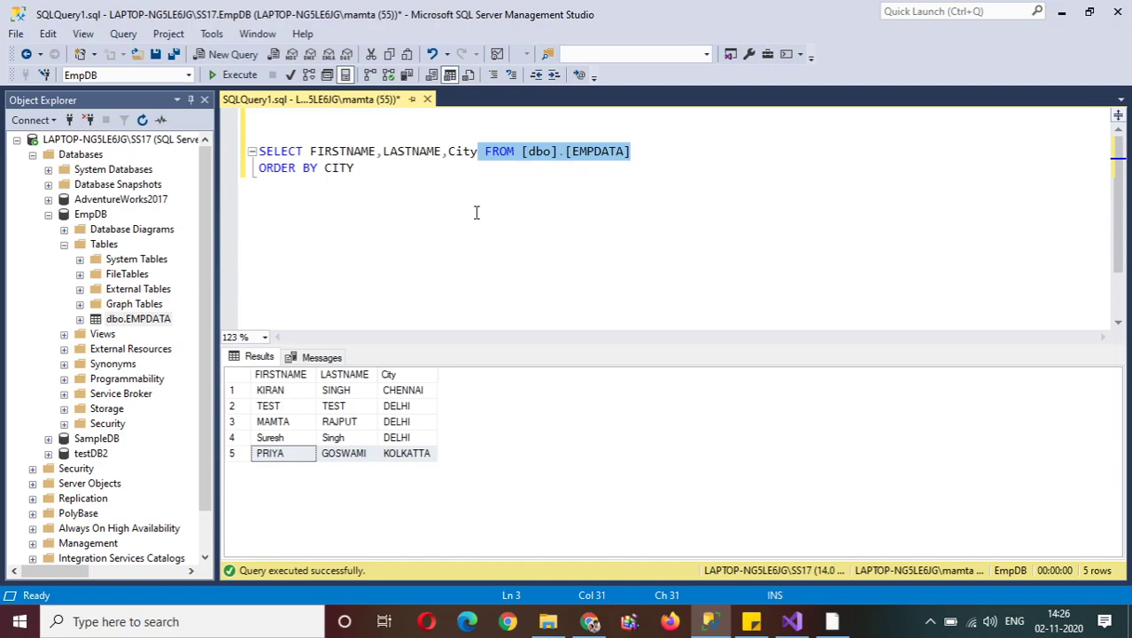
{"action": "left_click", "coordinate": [428, 188]}
{"action": "left_click_drag", "start_coordinate": [354, 169], "coordinate": [259, 151]}
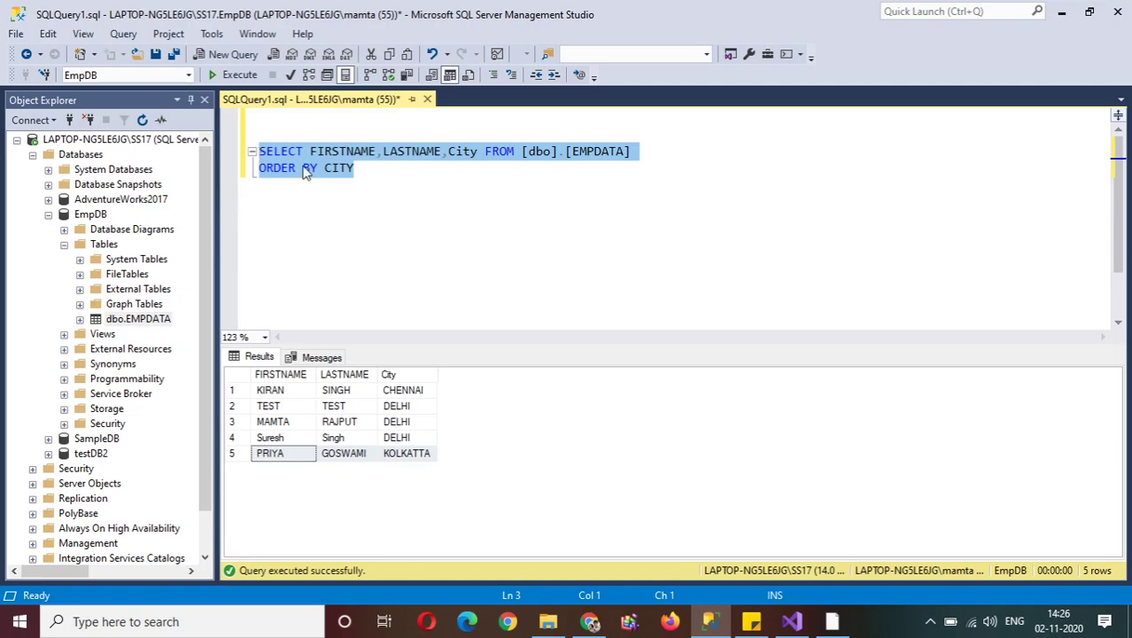
{"action": "left_click", "coordinate": [362, 171]}
{"action": "left_click_drag", "start_coordinate": [357, 170], "coordinate": [259, 168]}
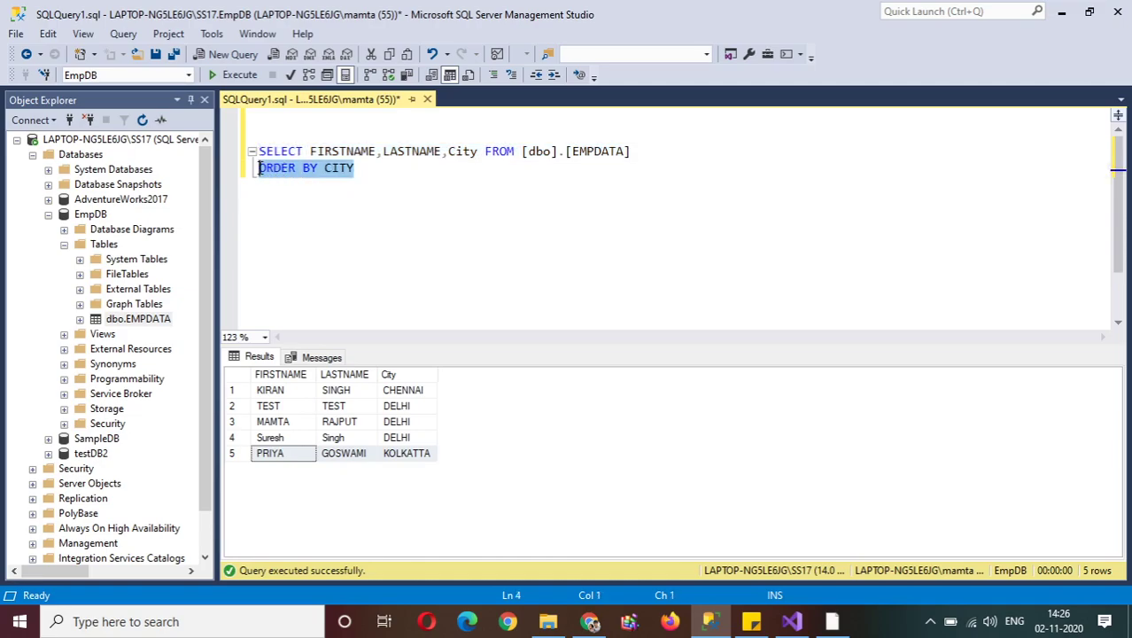
{"action": "left_click", "coordinate": [363, 178]}
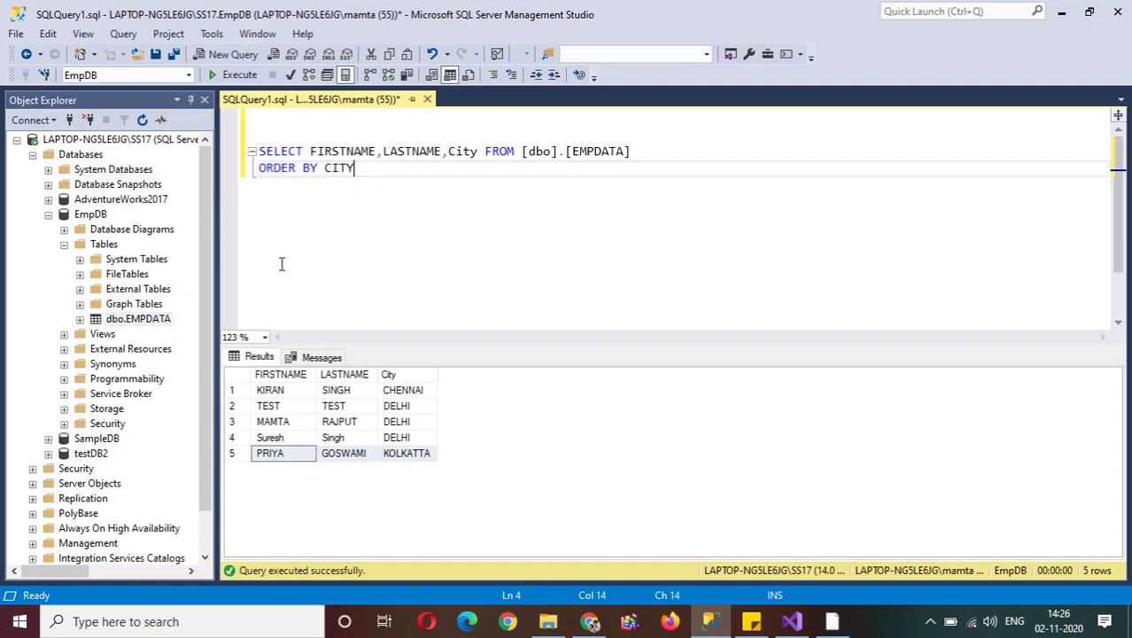
{"action": "left_click", "coordinate": [293, 379]}
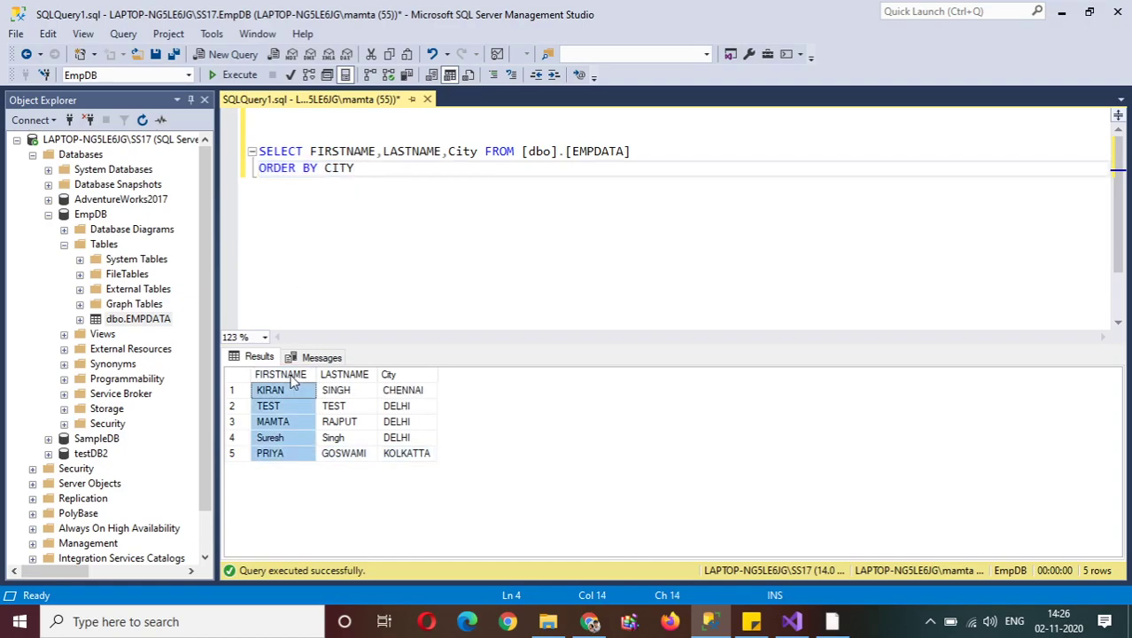
{"action": "left_click", "coordinate": [388, 377]}
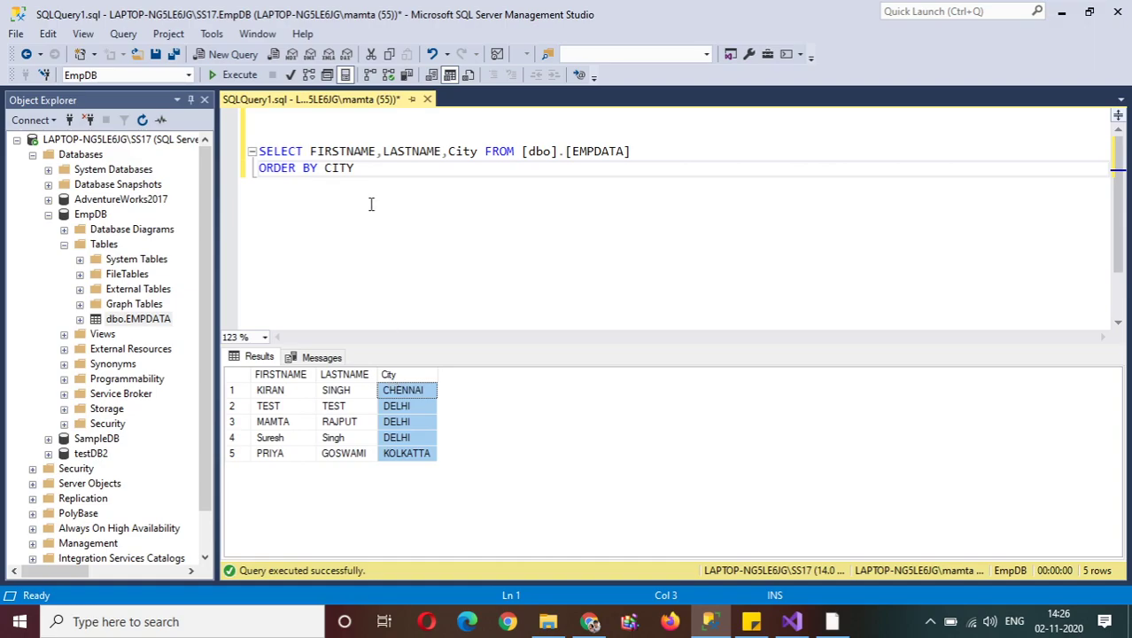
{"action": "left_click", "coordinate": [393, 397]}
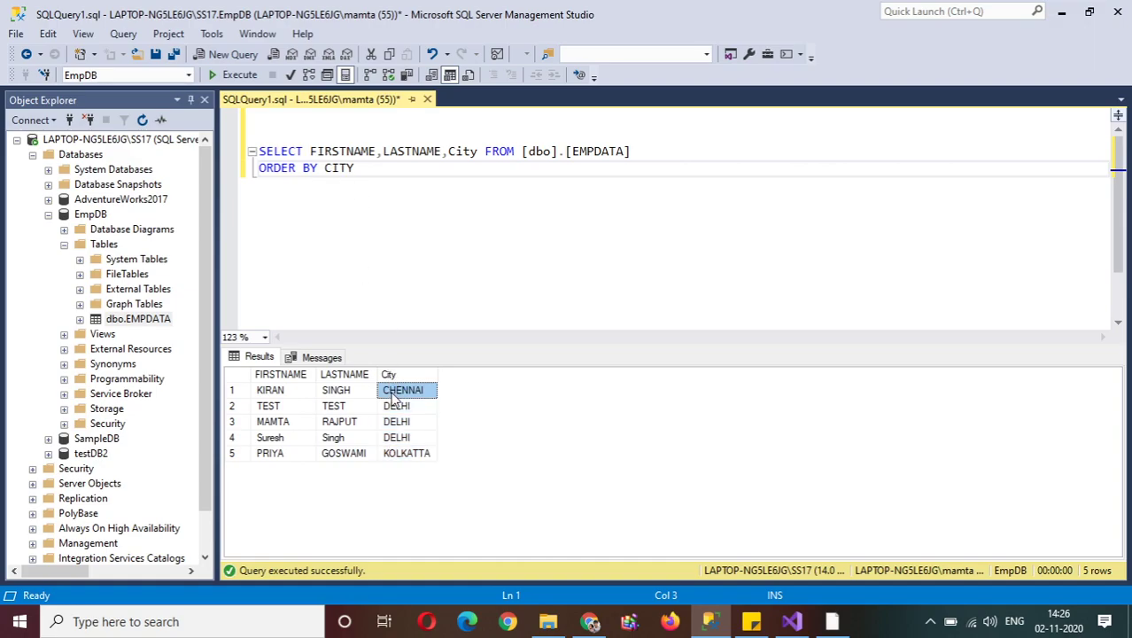
{"action": "left_click", "coordinate": [392, 409]}
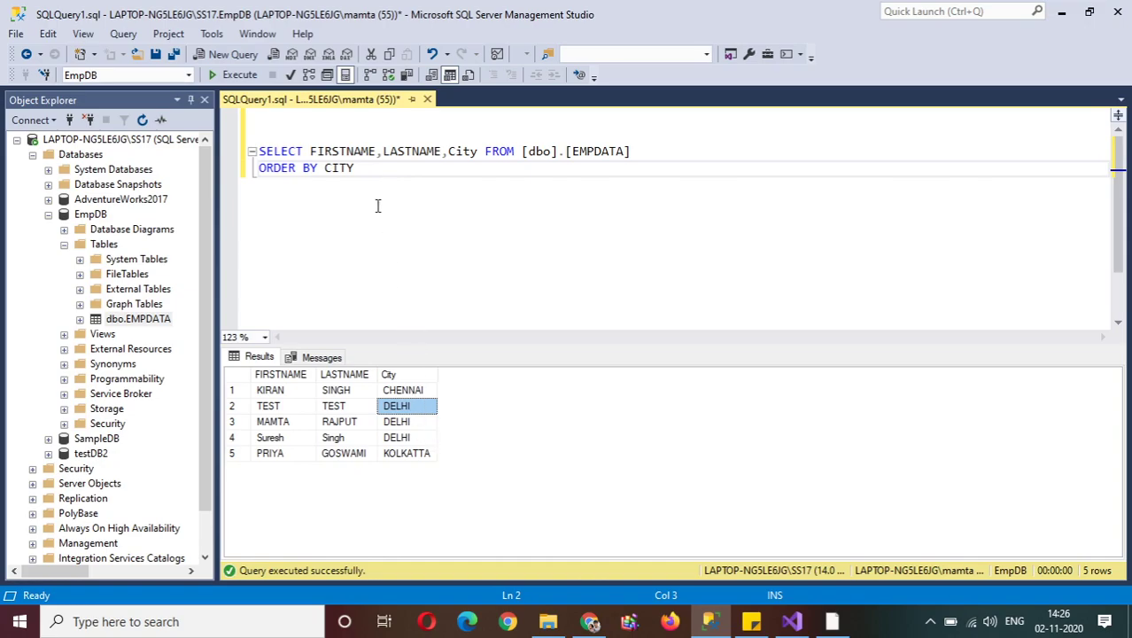
- Insert the comment "--1 way" on the line above the SELECT statement
{"action": "left_click", "coordinate": [268, 145]}
{"action": "left_click", "coordinate": [265, 134]}
{"action": "type", "text": "--1"}
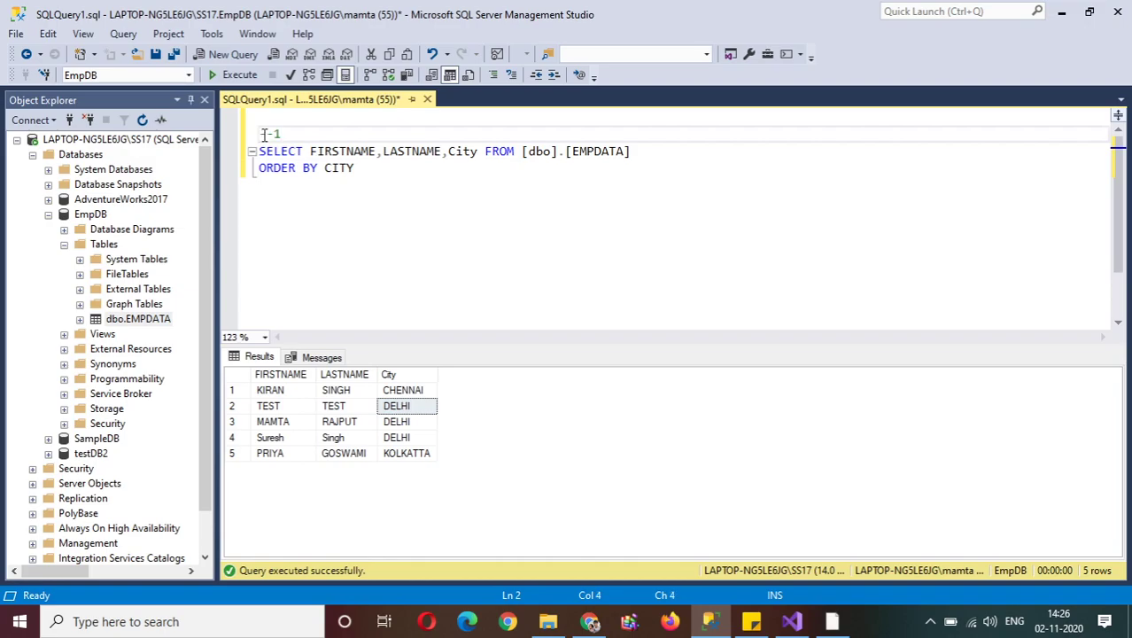
{"action": "type", "text": " way"}
- Add the comment "--2 way" on a new line below the ORDER BY CITY clause, followed by a line break
{"action": "left_click", "coordinate": [380, 170]}
{"action": "type", "text": "--"}
{"action": "key", "text": "BackSpace"}
{"action": "key", "text": "Return"}
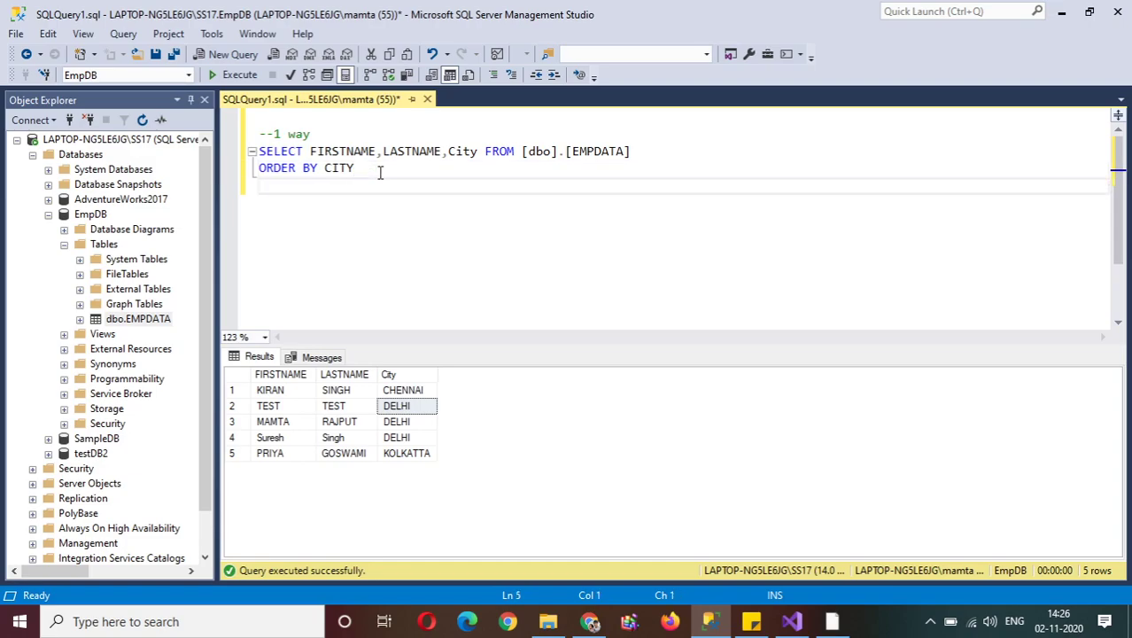
{"action": "type", "text": "--22way"}
{"action": "key", "text": "Return"}
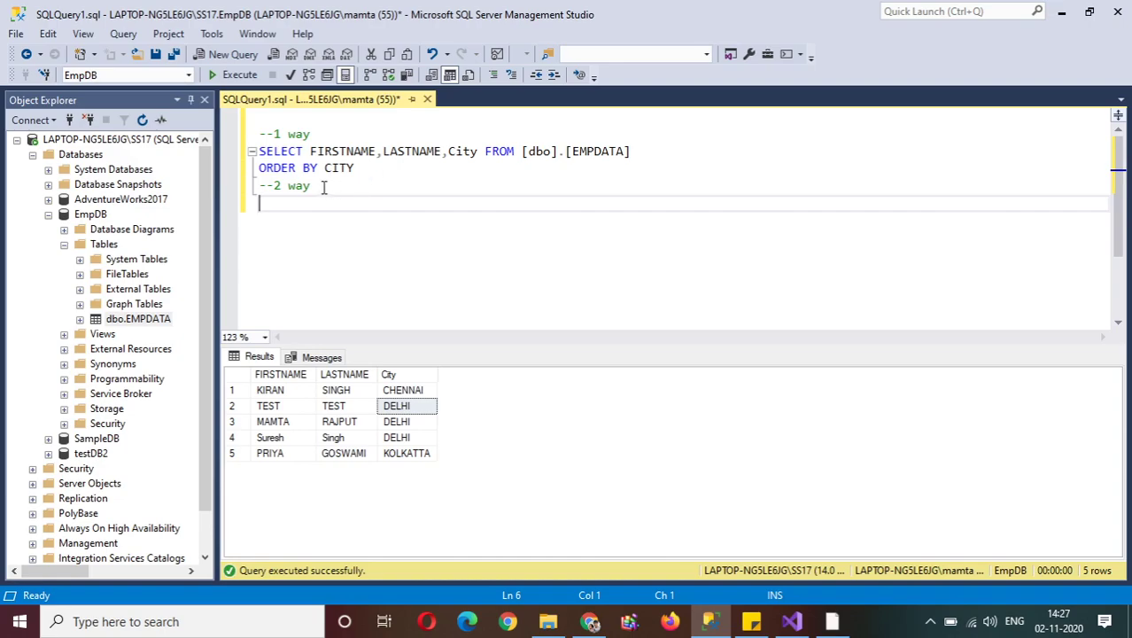
{"action": "left_click_drag", "start_coordinate": [404, 168], "coordinate": [259, 150]}
{"action": "left_click", "coordinate": [354, 168]}
{"action": "left_click_drag", "start_coordinate": [353, 168], "coordinate": [259, 151]}
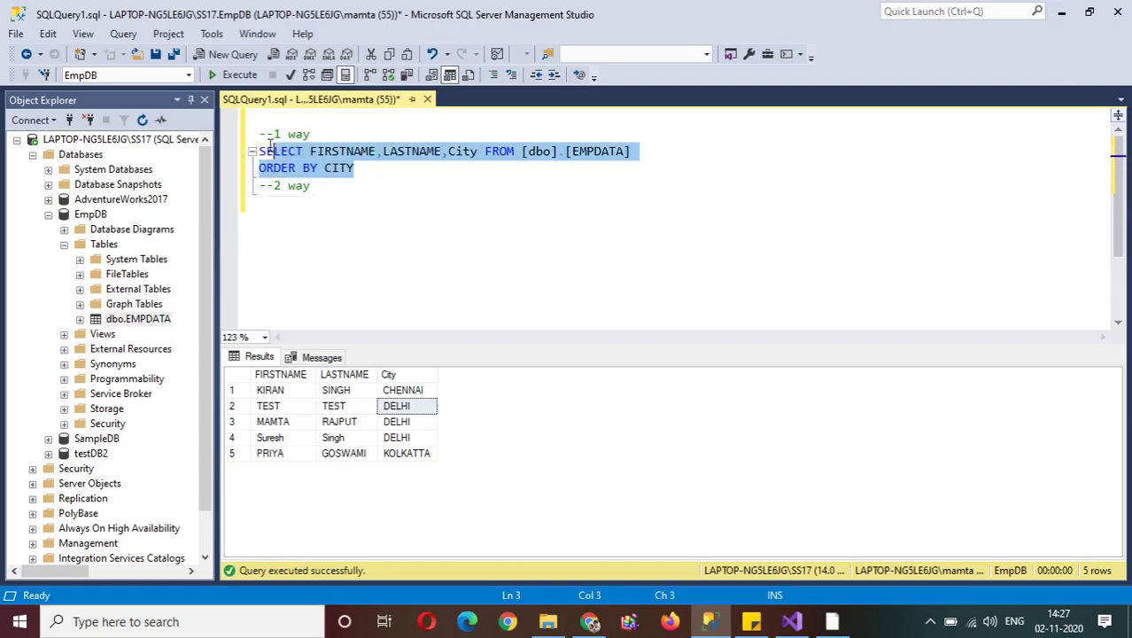
{"action": "left_click", "coordinate": [359, 169]}
- Switch back to Visual Studio and activate the design surface of ReportSortingData.rdl
{"action": "left_click", "coordinate": [795, 622]}
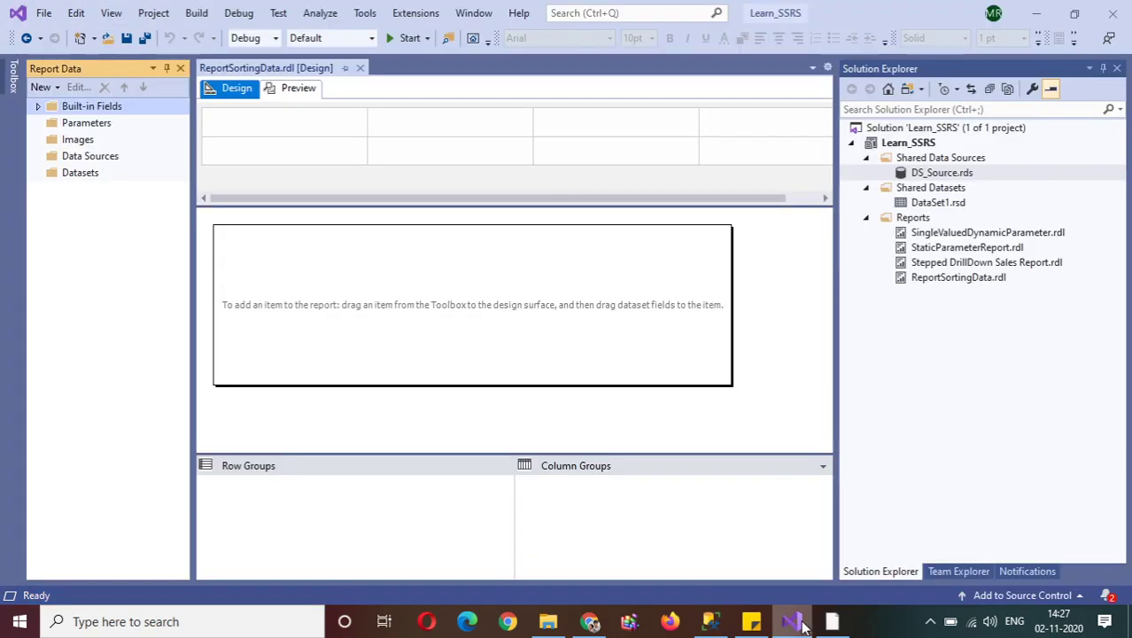
{"action": "left_click", "coordinate": [957, 280]}
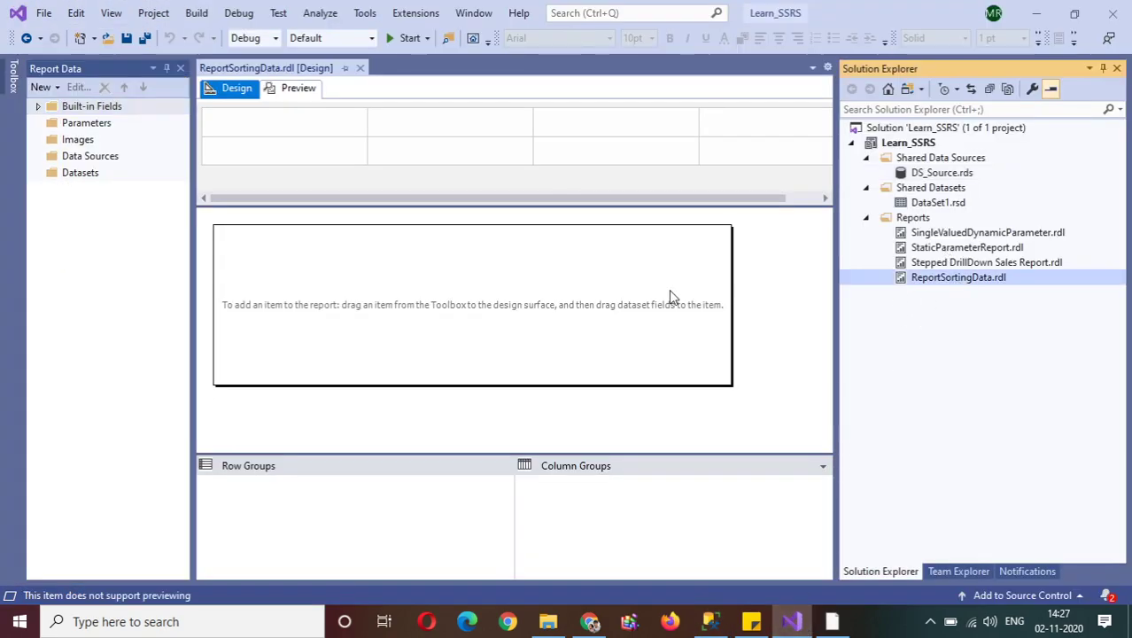
{"action": "left_click", "coordinate": [556, 309]}
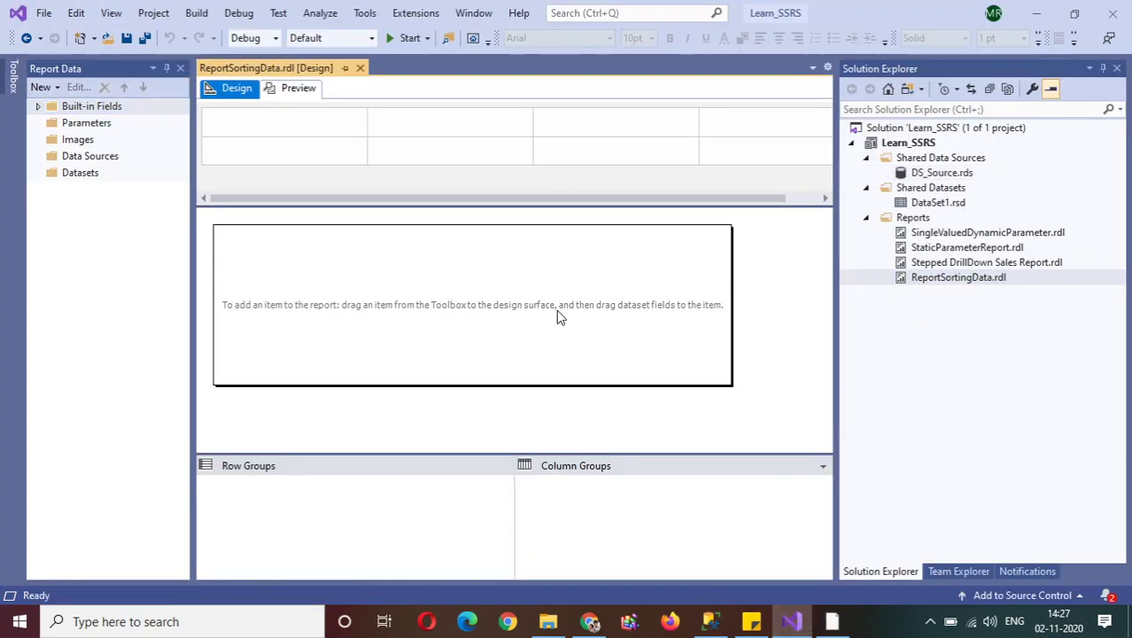
- Add an embedded data source named dsource to the report, using the Microsoft SQL Server connection type
{"action": "left_click", "coordinate": [114, 162]}
{"action": "right_click", "coordinate": [114, 161]}
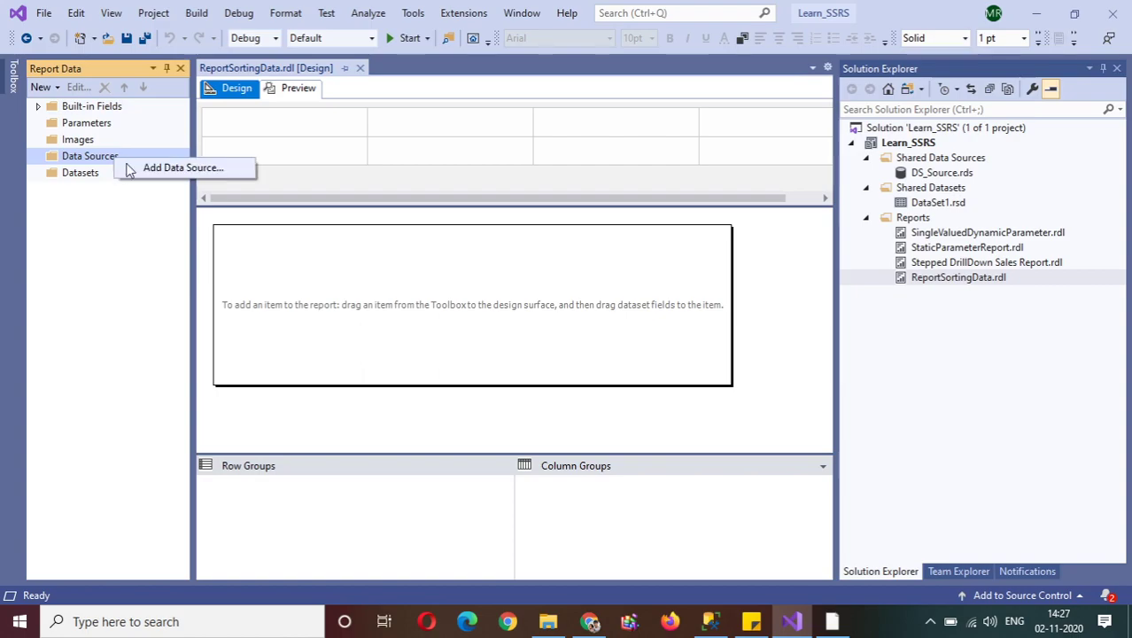
{"action": "left_click", "coordinate": [150, 181]}
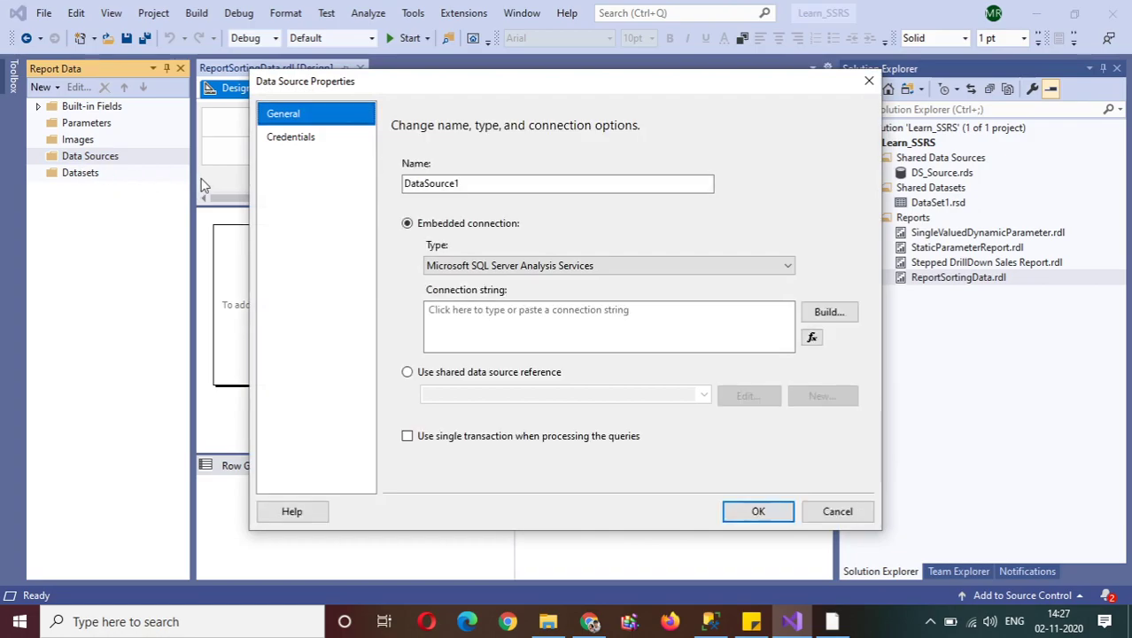
{"action": "left_click_drag", "start_coordinate": [478, 183], "coordinate": [361, 182]}
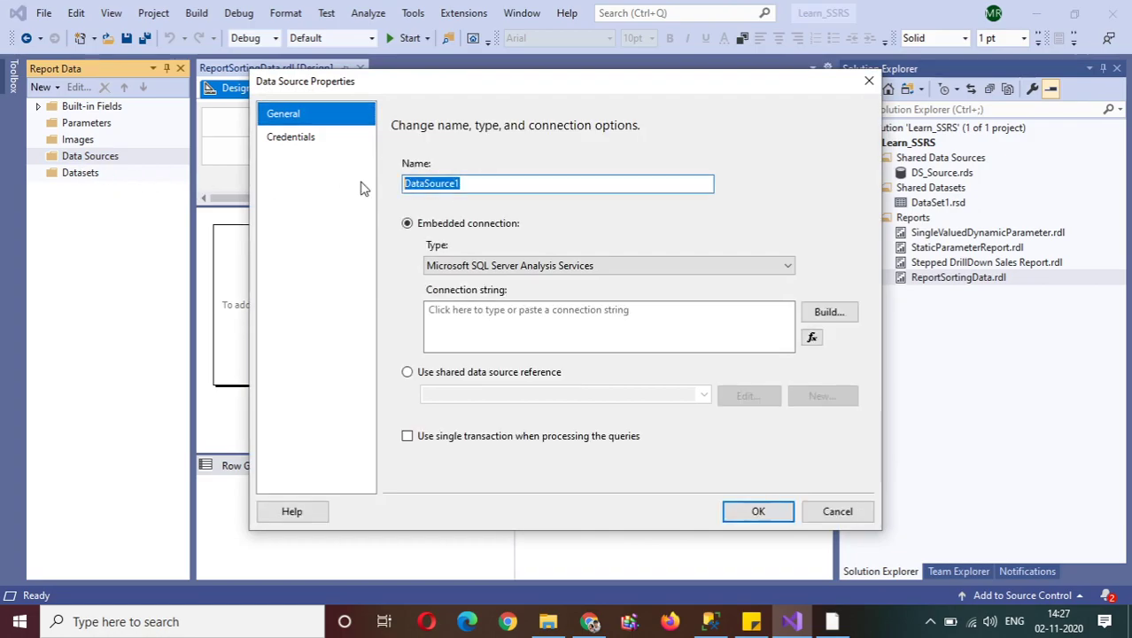
{"action": "type", "text": "dsource"}
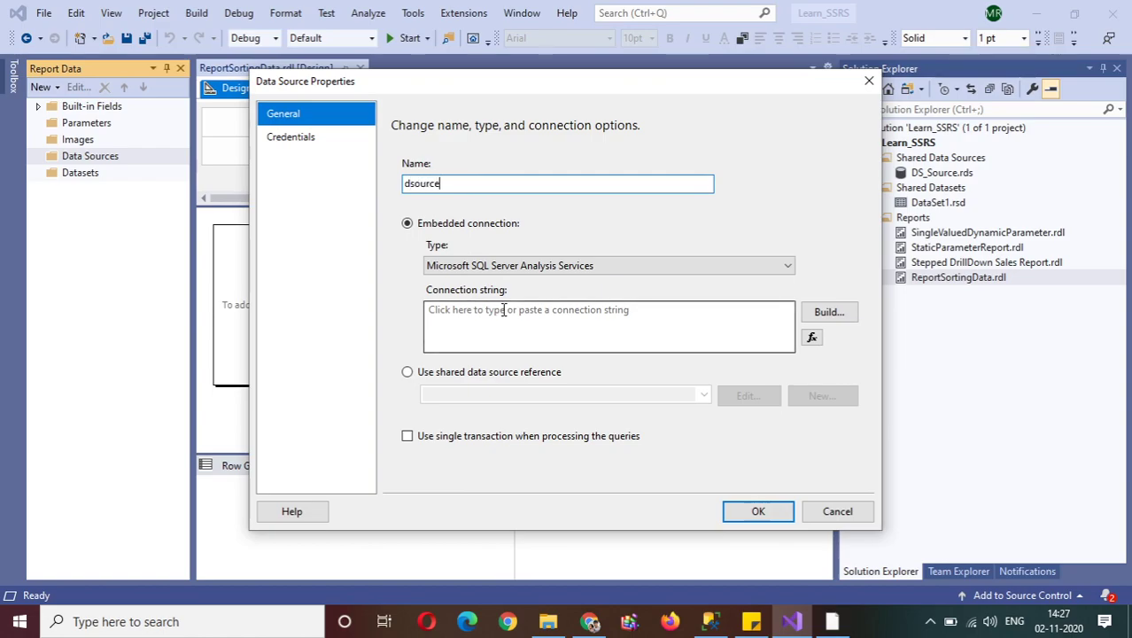
{"action": "left_click", "coordinate": [508, 267]}
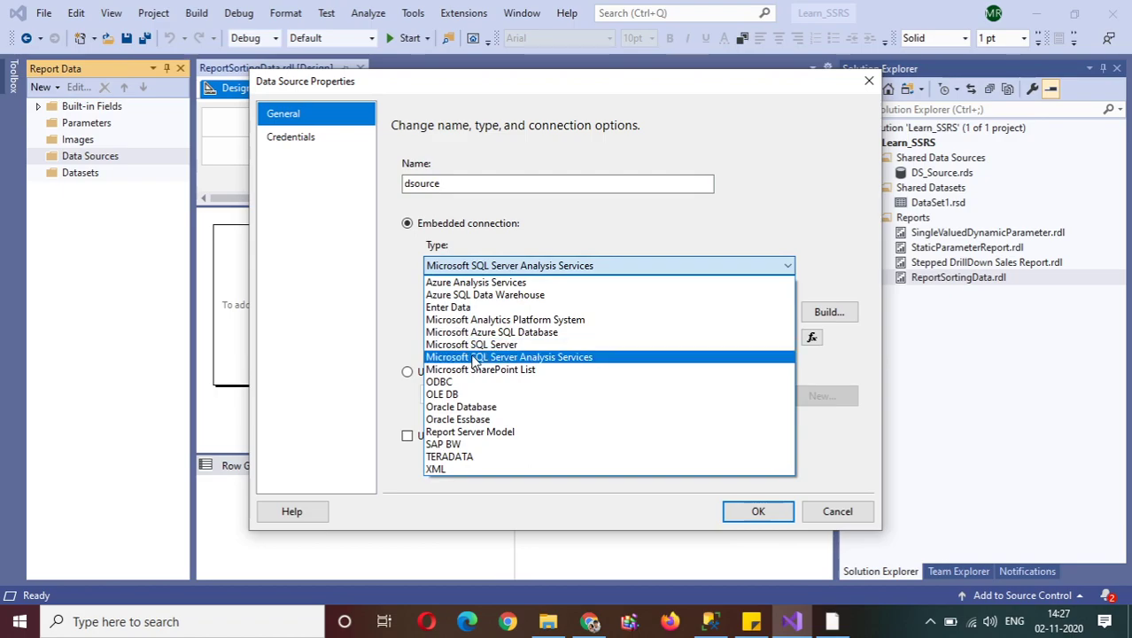
{"action": "left_click", "coordinate": [477, 340]}
{"action": "left_click", "coordinate": [540, 311]}
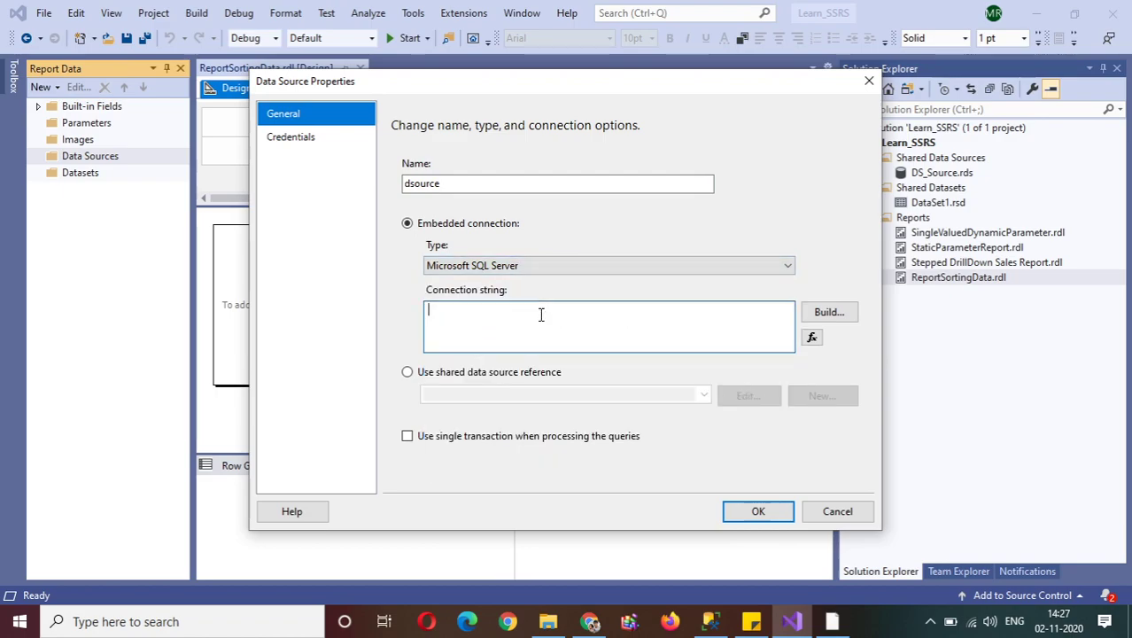
- Start building the connection string, look up the server name in SQL Server Management Studio, and enter LAPTOP-NG5LE6JG\SS17 as the server in Visual Studio
{"action": "left_click", "coordinate": [846, 317]}
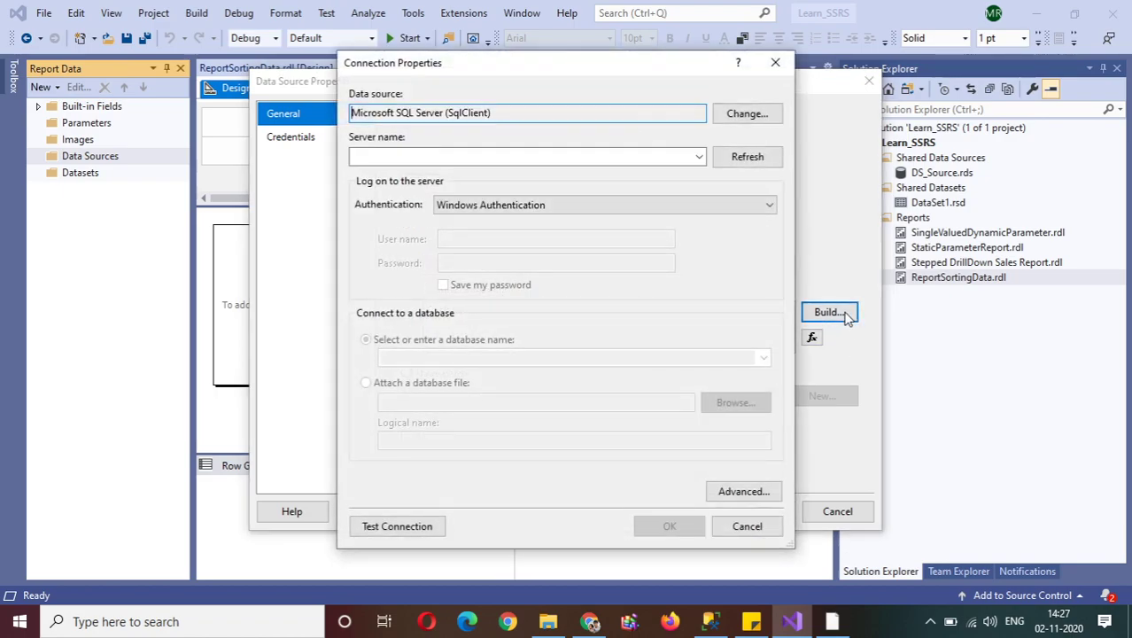
{"action": "left_click", "coordinate": [710, 621]}
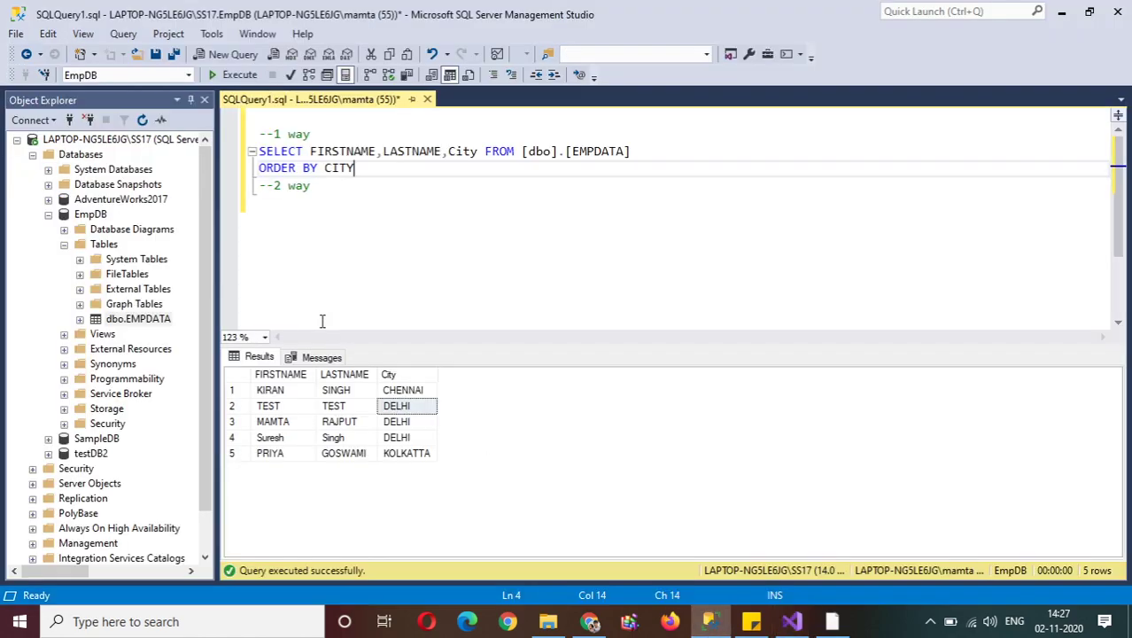
{"action": "left_click", "coordinate": [36, 121]}
{"action": "left_click", "coordinate": [62, 138]}
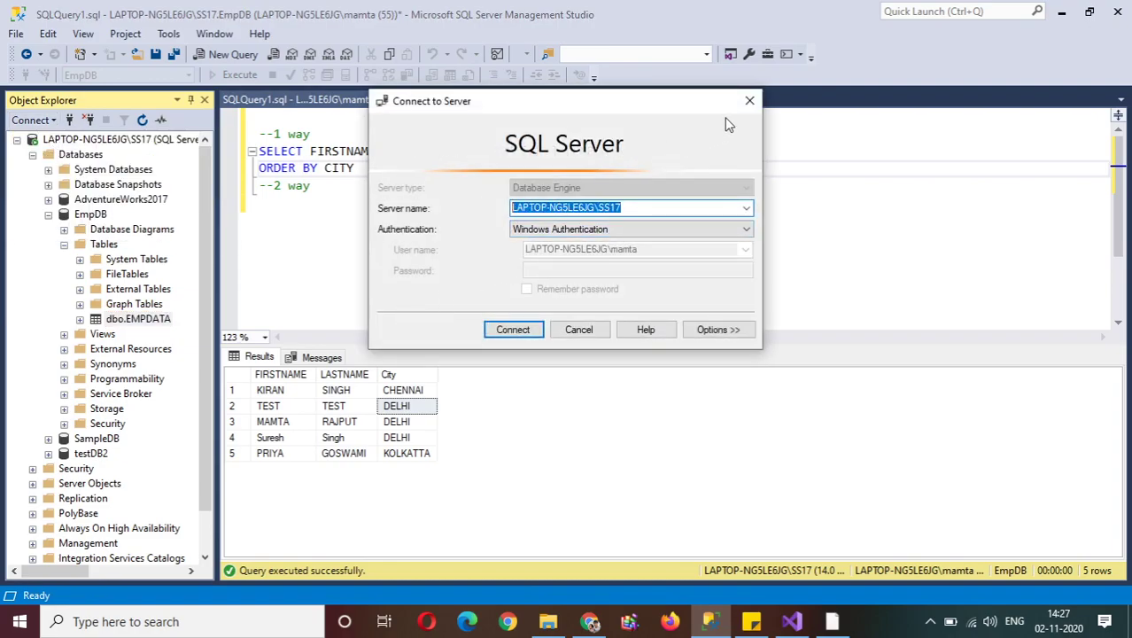
{"action": "left_click", "coordinate": [750, 100]}
{"action": "left_click", "coordinate": [794, 622]}
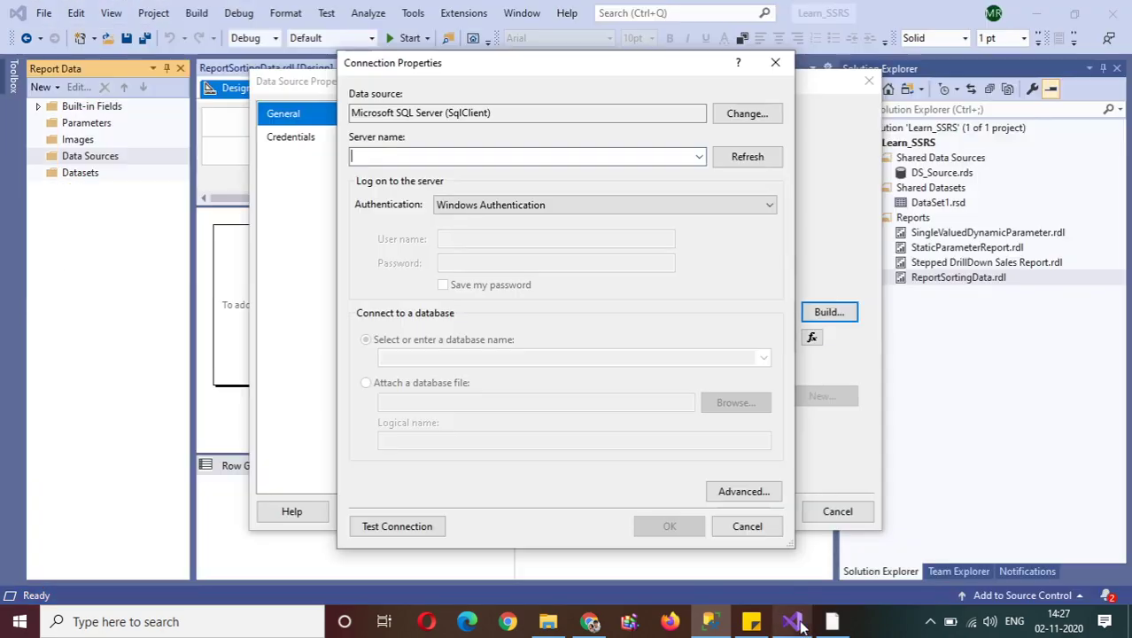
{"action": "type", "text": "LAPTOP-NG5LE6JG\\SS17"}
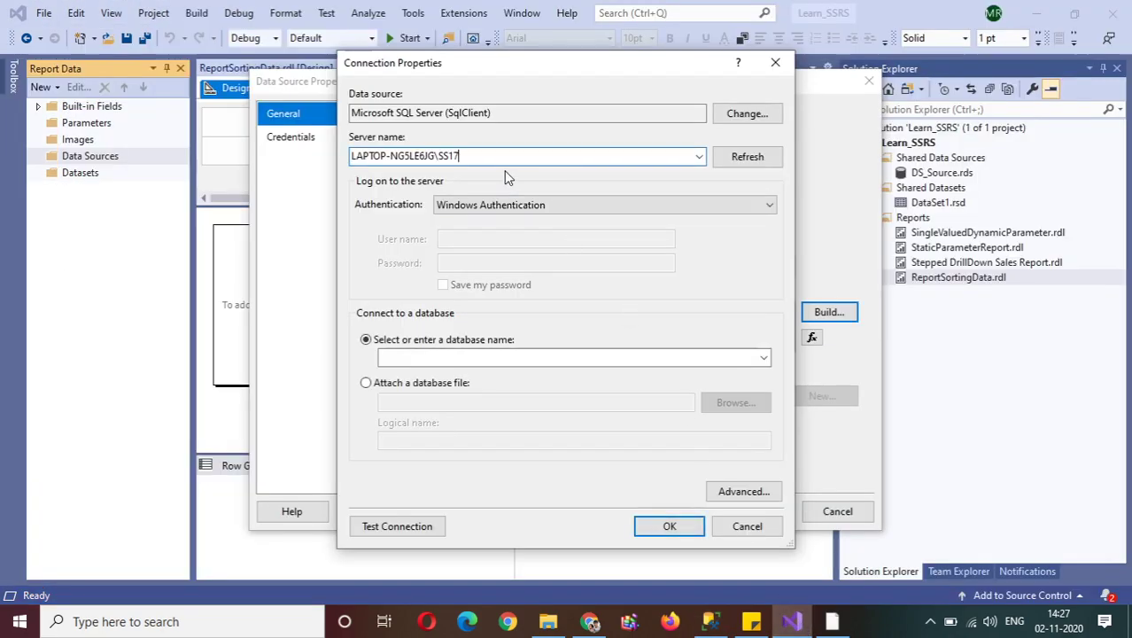
- Choose EmpDB as the database, test the connection, and accept the connection properties
{"action": "left_click", "coordinate": [599, 357]}
{"action": "left_click", "coordinate": [767, 355]}
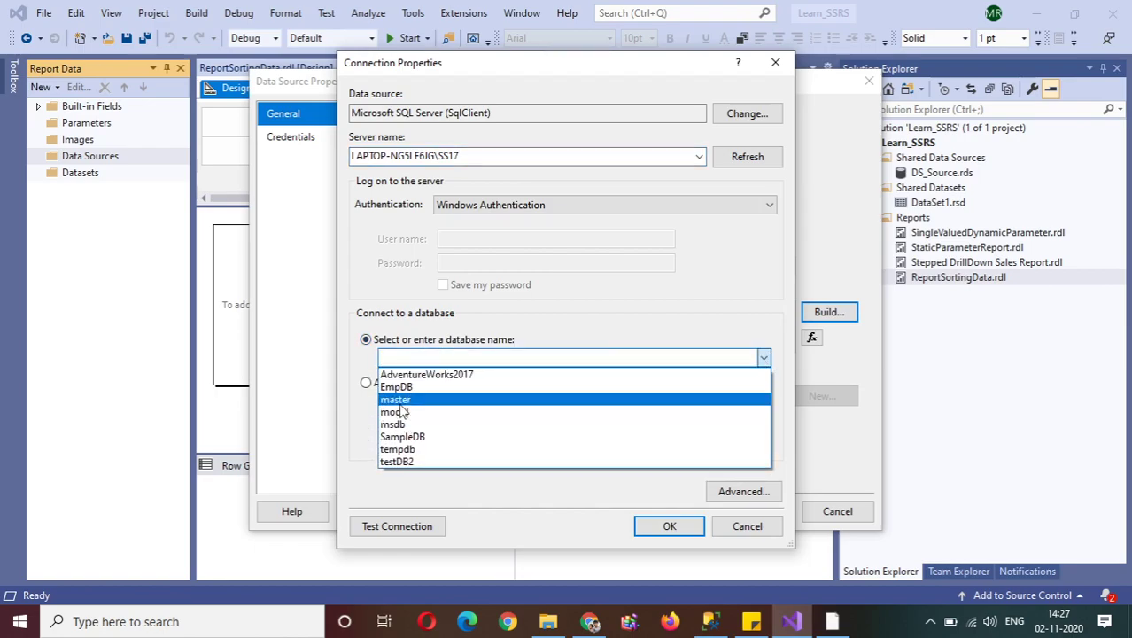
{"action": "left_click", "coordinate": [403, 388]}
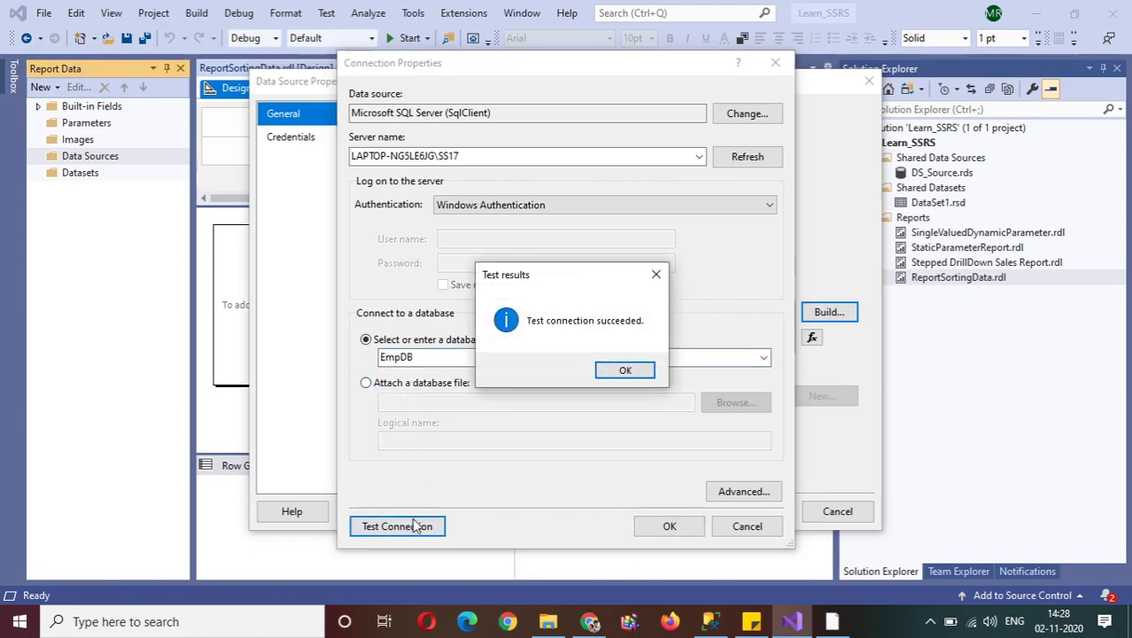
{"action": "left_click", "coordinate": [640, 375]}
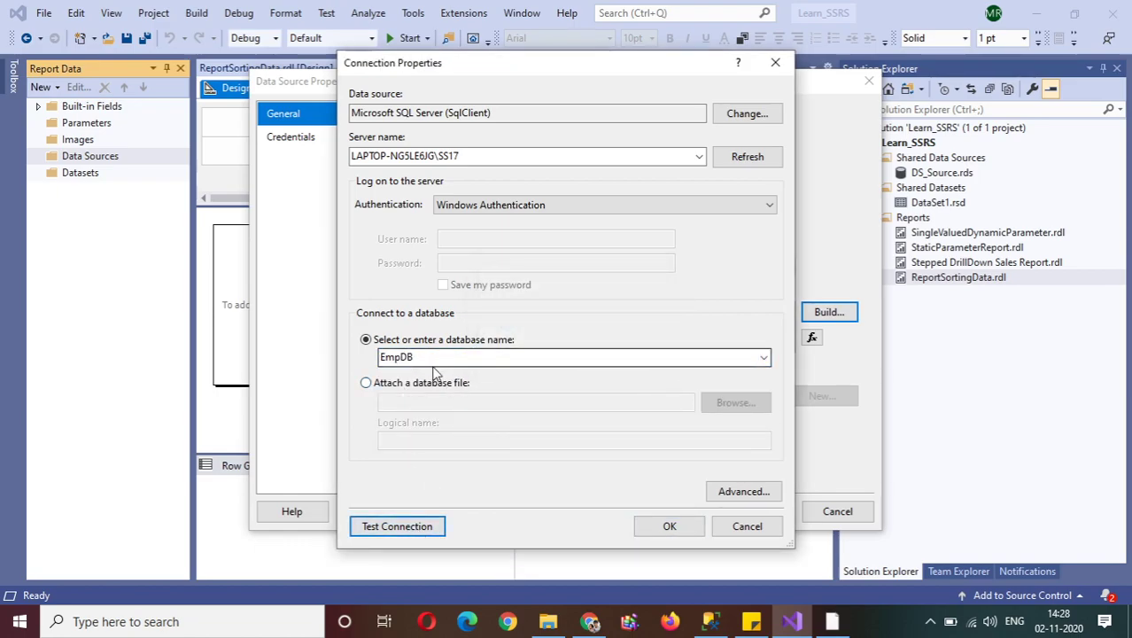
{"action": "left_click", "coordinate": [675, 528]}
- Check the EmpDB database and its dbo.EMPDATA table in SQL Server Management Studio, and return to Visual Studio
{"action": "left_click", "coordinate": [710, 621]}
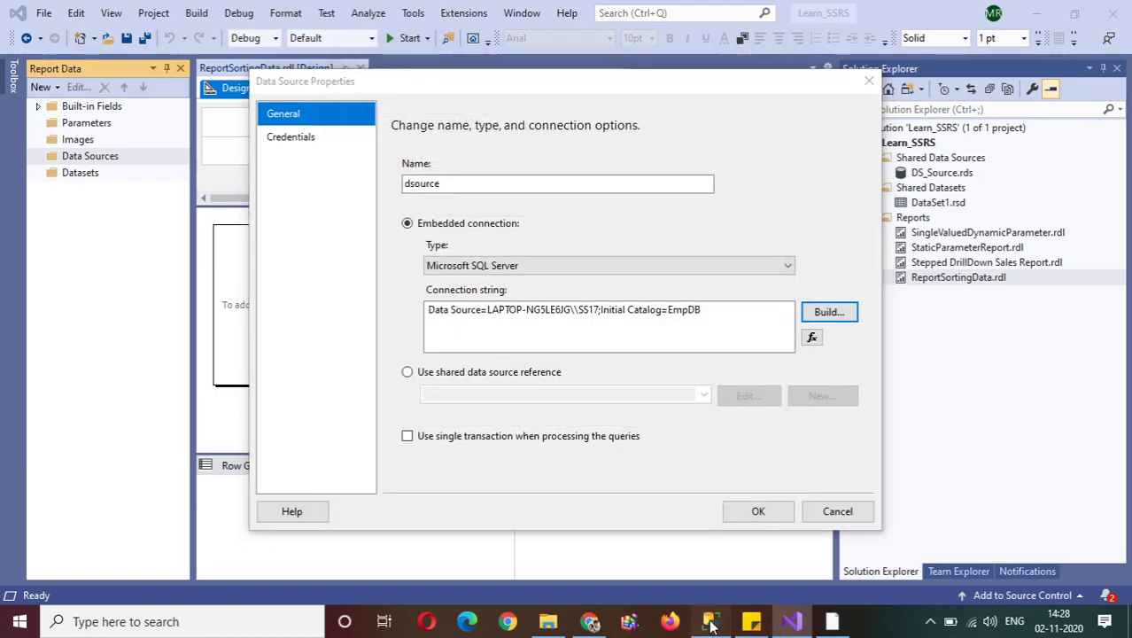
{"action": "left_click", "coordinate": [93, 216]}
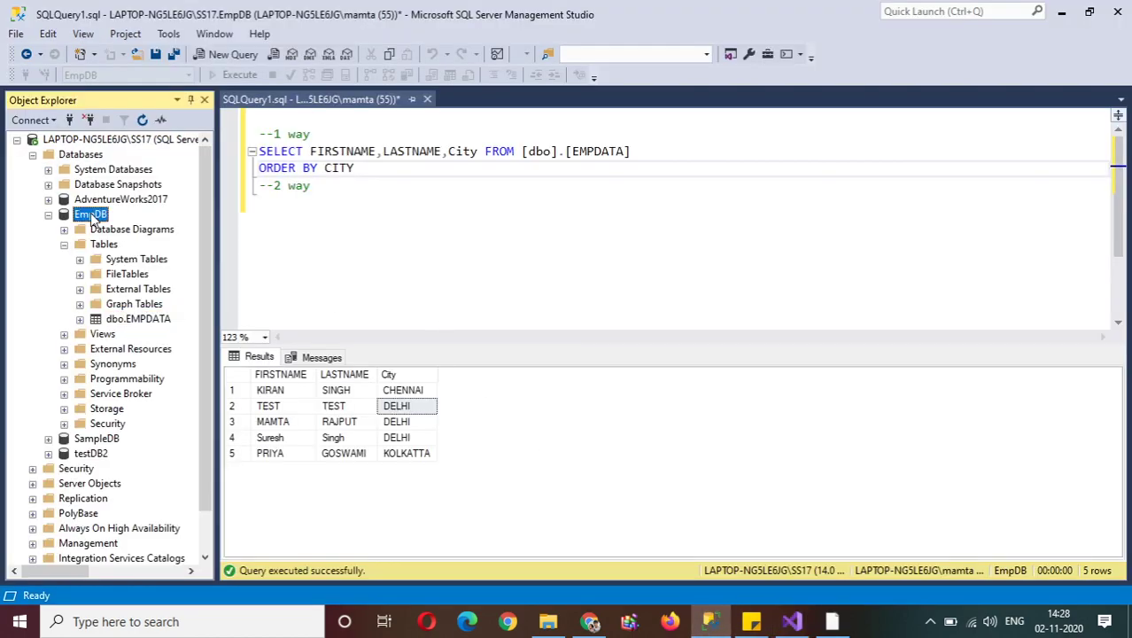
{"action": "left_click", "coordinate": [137, 319]}
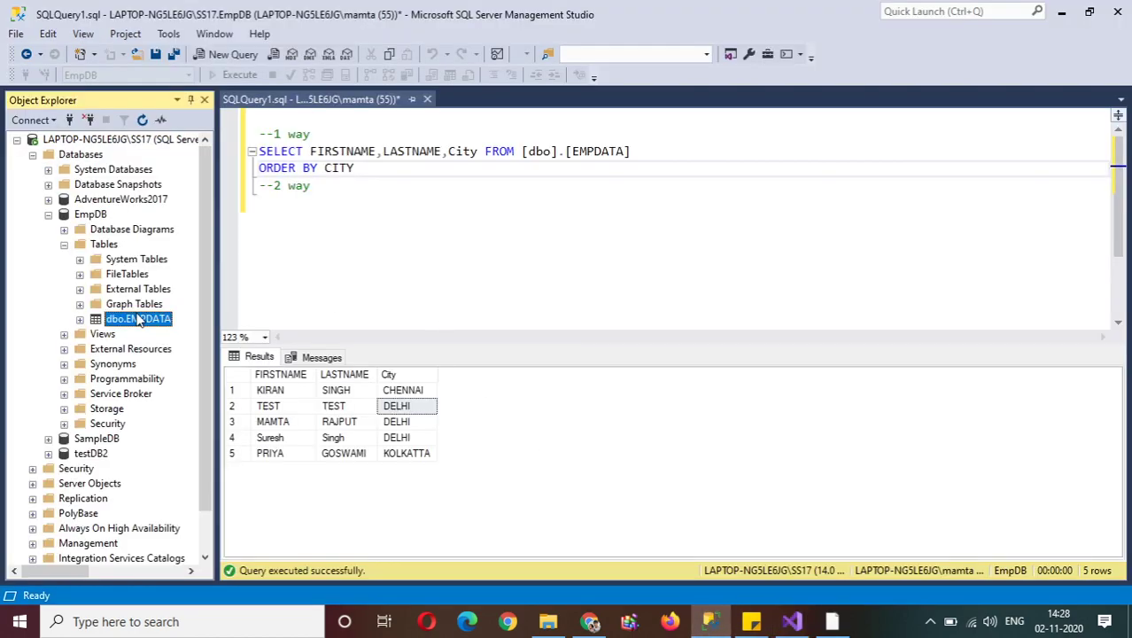
{"action": "left_click", "coordinate": [793, 623]}
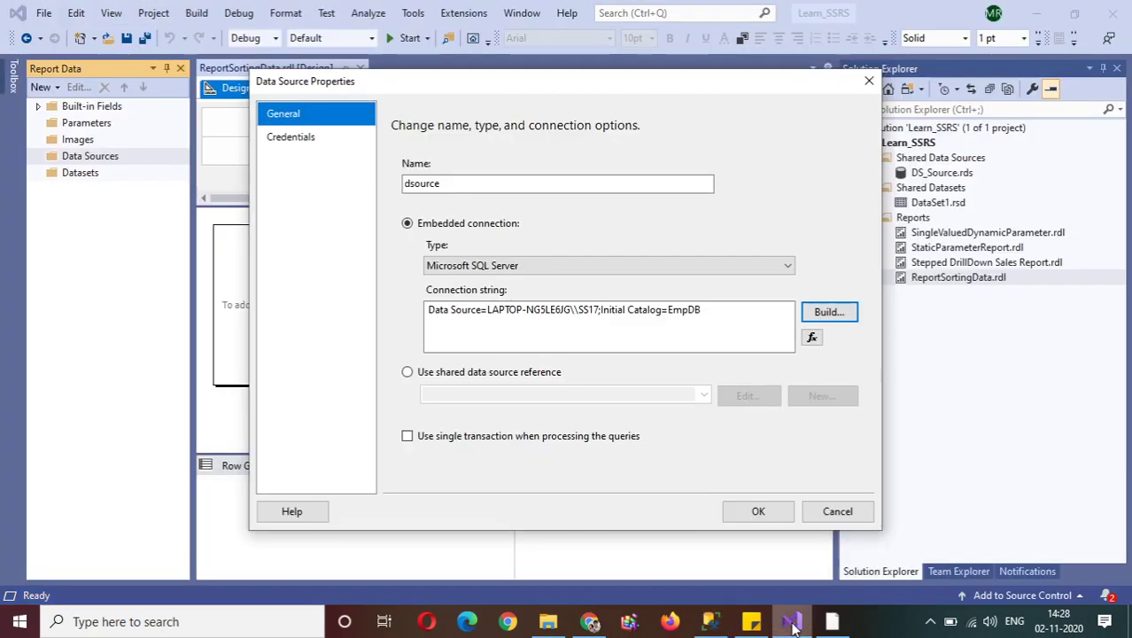
- Save the dsource data source and set its credentials to Windows Authentication (integrated security)
{"action": "left_click", "coordinate": [783, 517]}
{"action": "double_click", "coordinate": [59, 173]}
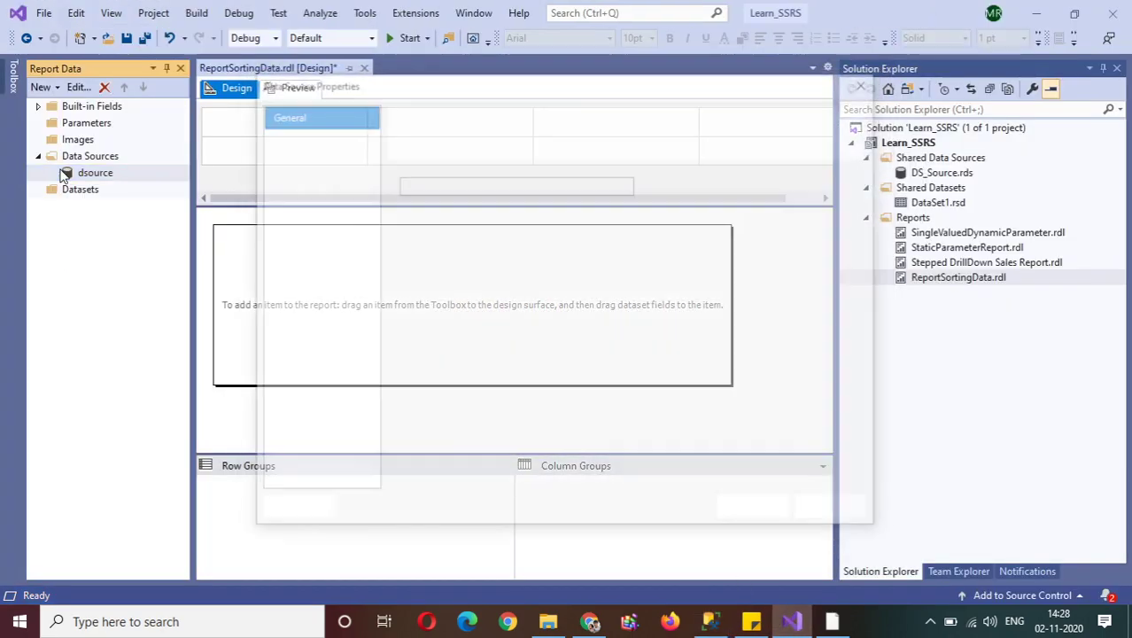
{"action": "left_click", "coordinate": [284, 139]}
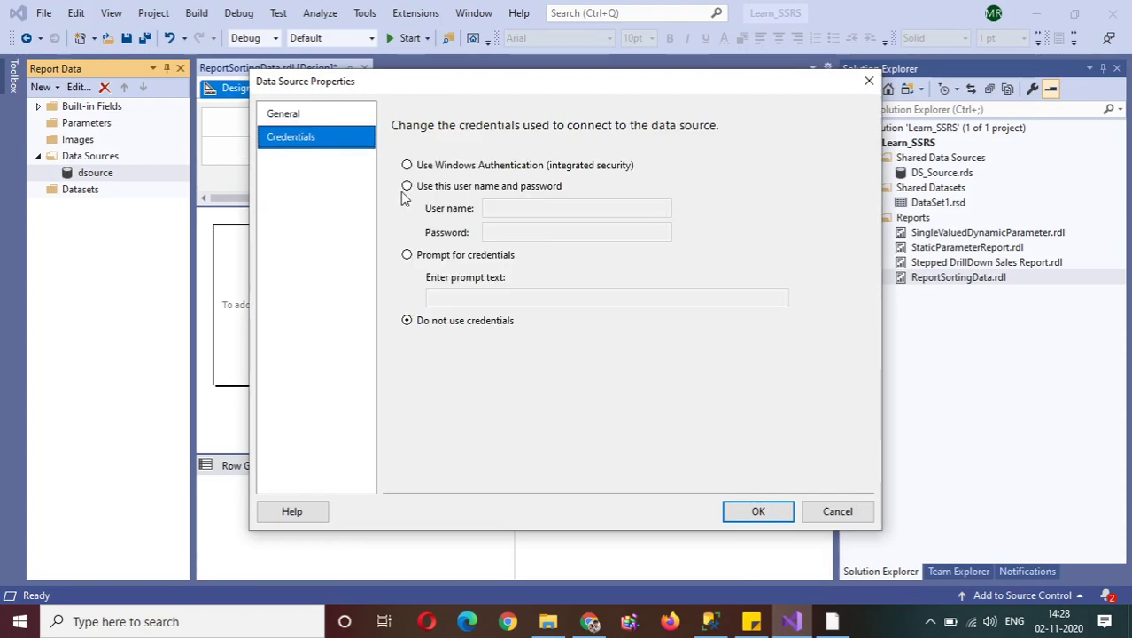
{"action": "left_click", "coordinate": [422, 172]}
{"action": "left_click", "coordinate": [744, 512]}
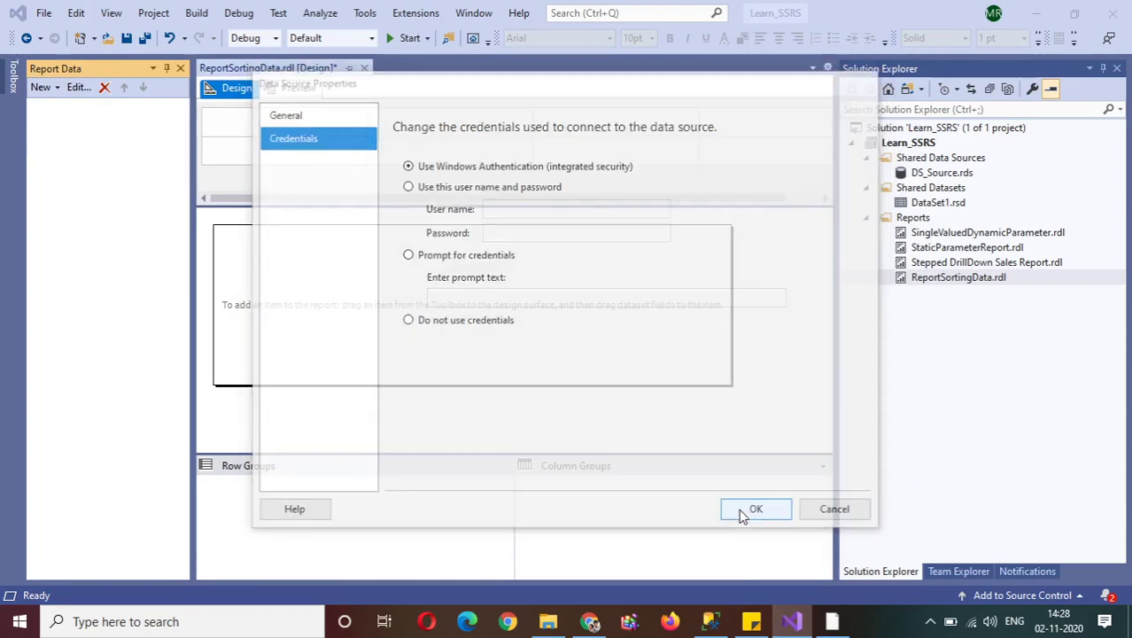
{"action": "left_click", "coordinate": [931, 622]}
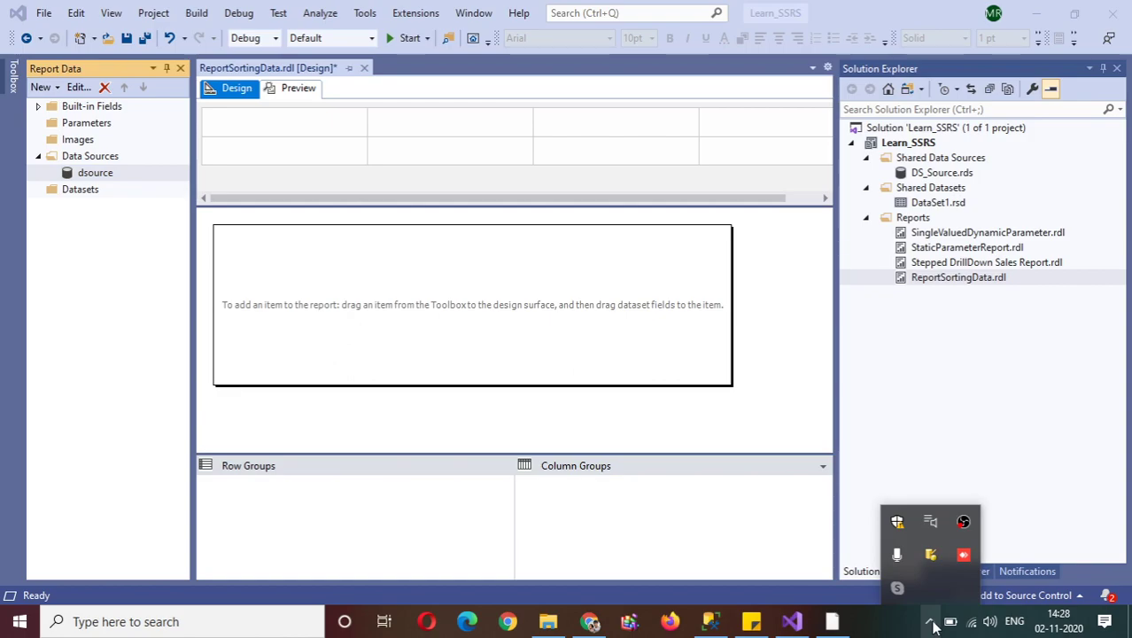
{"action": "left_click", "coordinate": [660, 383]}
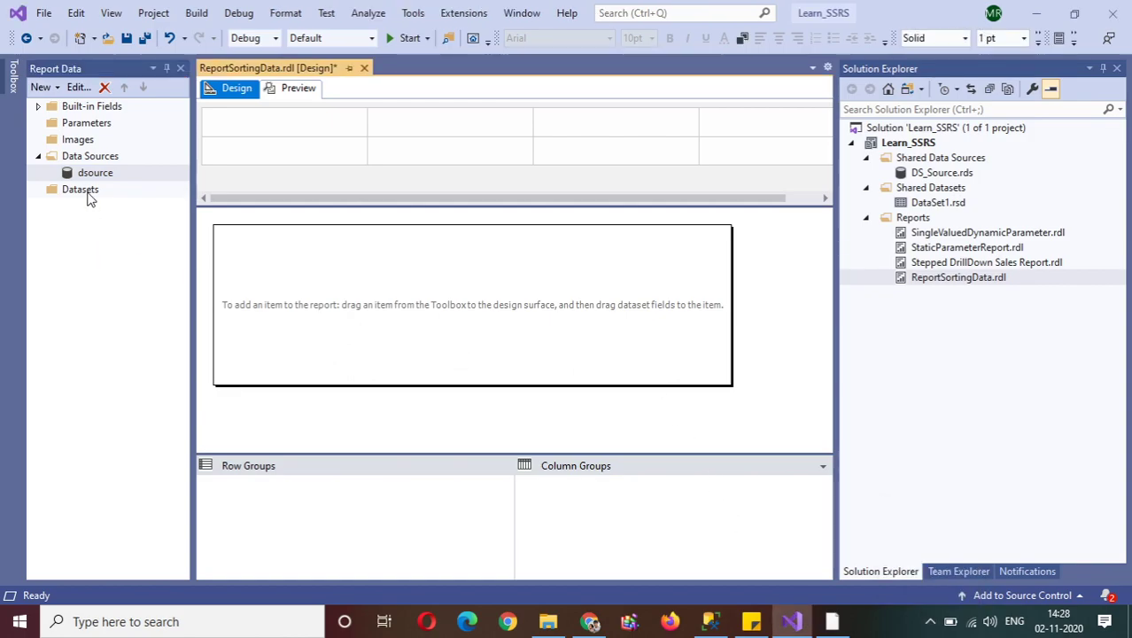
- Try to add a dataset to the ReportSortingData report
{"action": "right_click", "coordinate": [87, 196]}
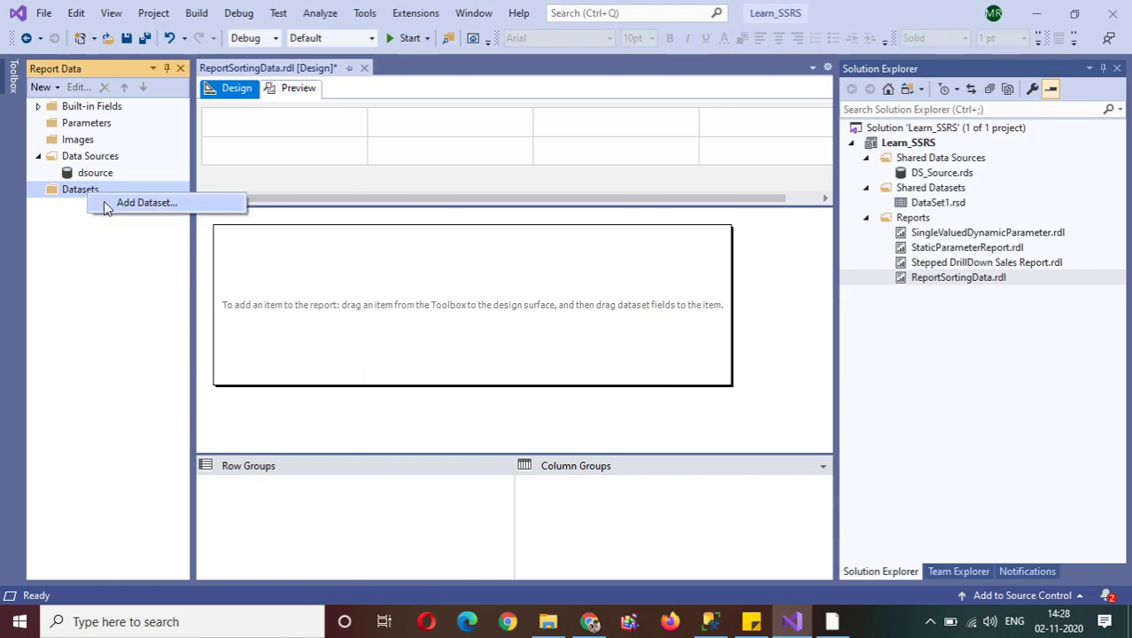
{"action": "left_click", "coordinate": [103, 201]}
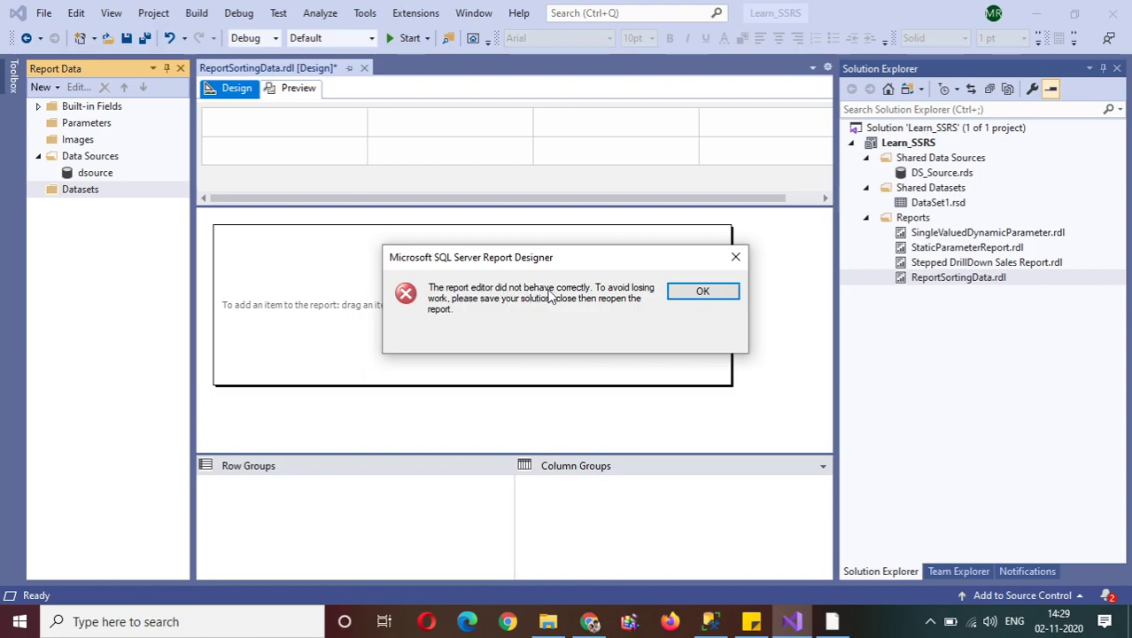
{"action": "left_click", "coordinate": [688, 295]}
- Save the ReportSortingData report and retry adding a dataset, dismissing any error dialogs
{"action": "key", "text": "ctrl+s"}
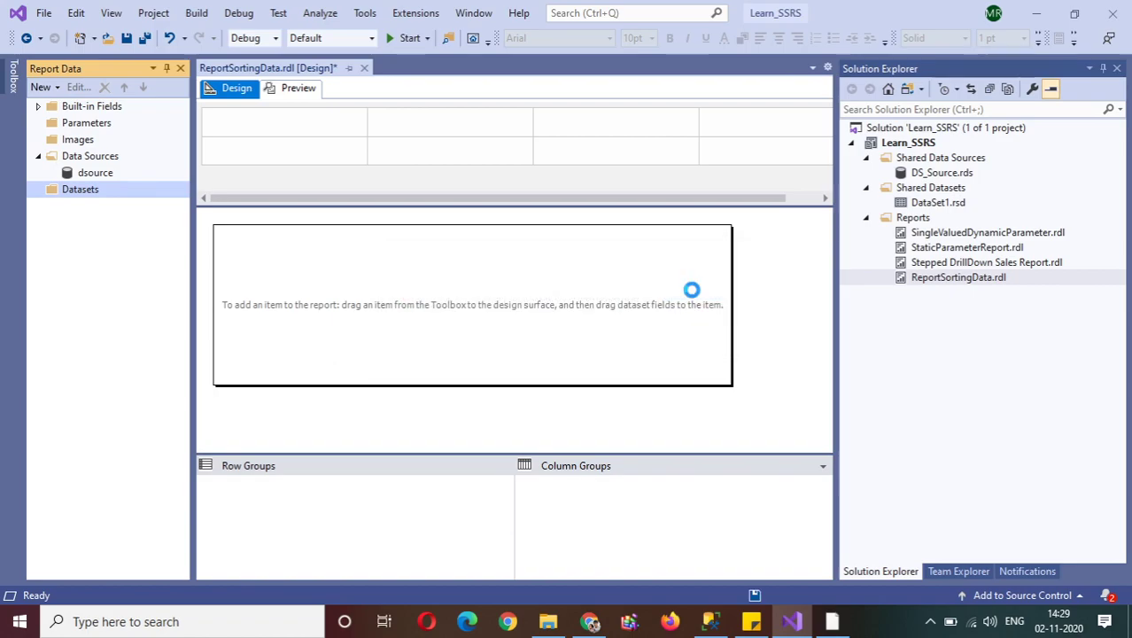
{"action": "right_click", "coordinate": [84, 192]}
{"action": "left_click", "coordinate": [105, 197]}
{"action": "left_click", "coordinate": [696, 291]}
{"action": "left_click", "coordinate": [91, 175]}
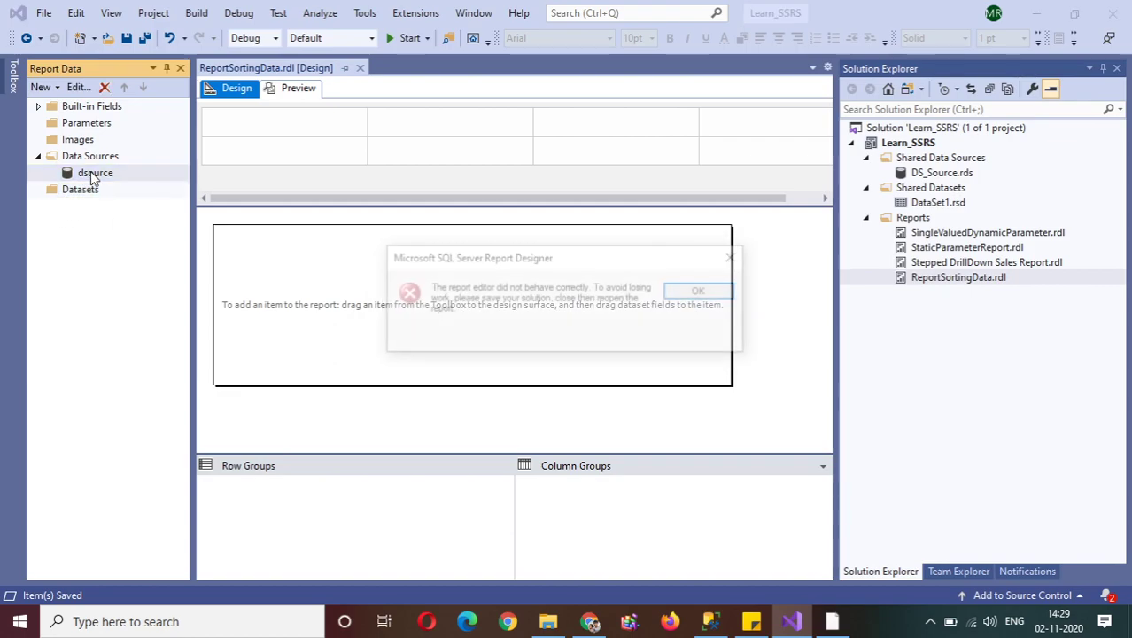
{"action": "left_click", "coordinate": [735, 257]}
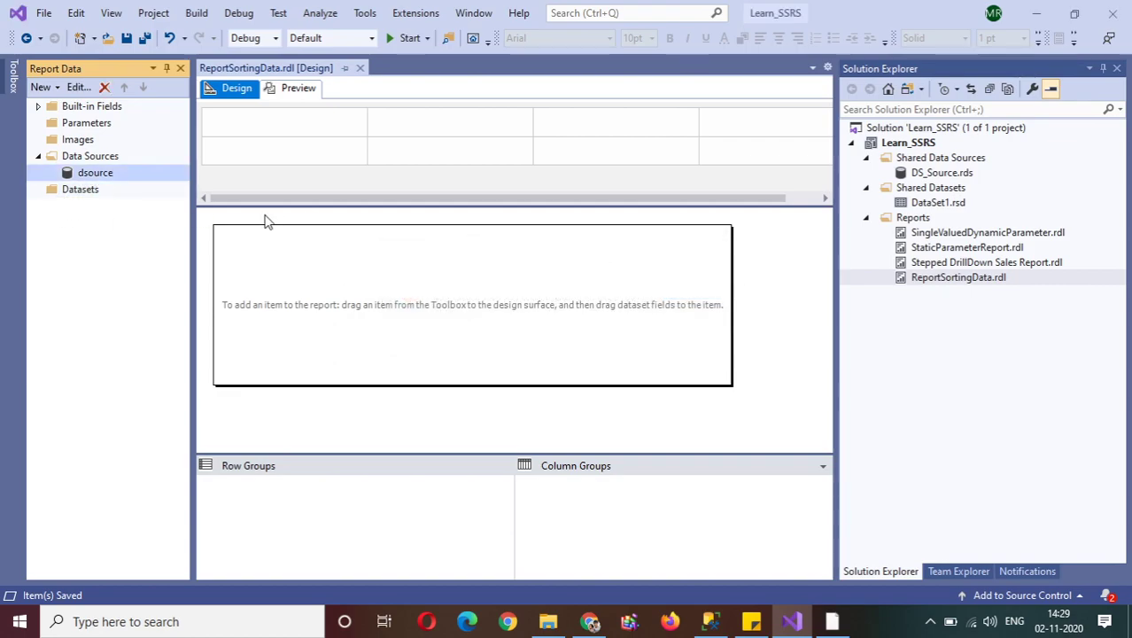
- Close and reopen ReportSortingData.rdl, and check the credentials setting of the dsource data source
{"action": "left_click", "coordinate": [360, 69]}
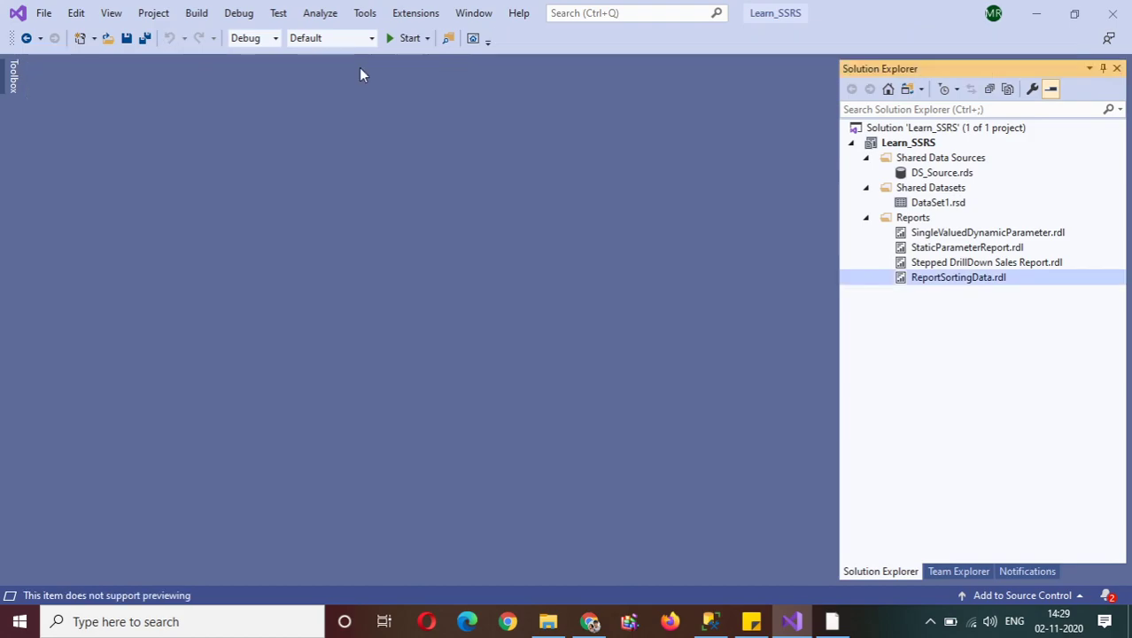
{"action": "double_click", "coordinate": [942, 280]}
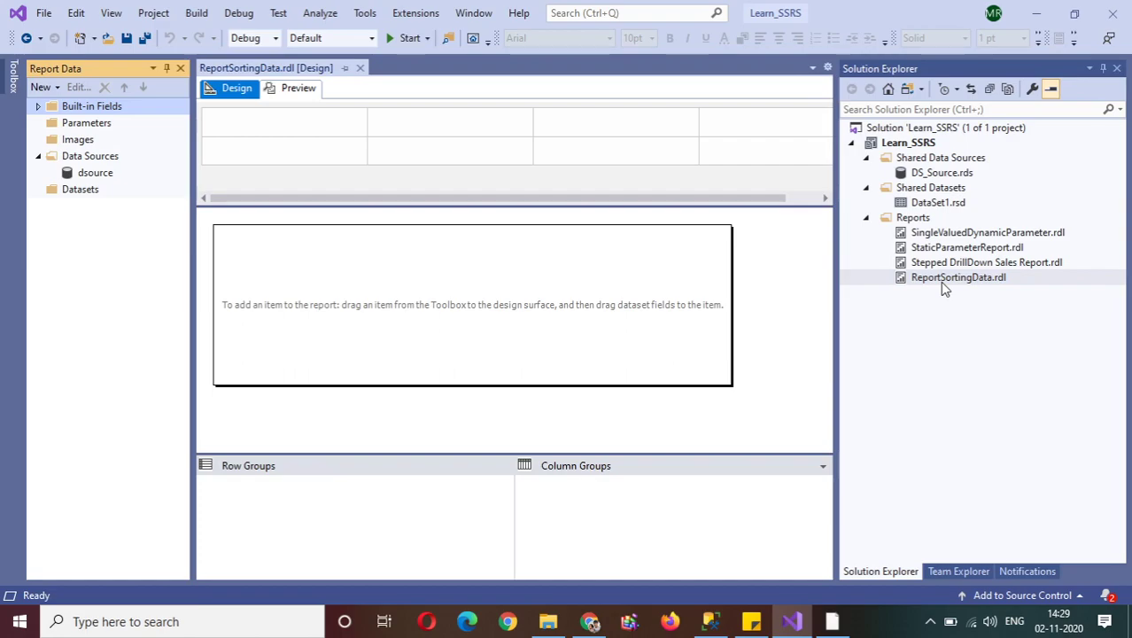
{"action": "double_click", "coordinate": [110, 174]}
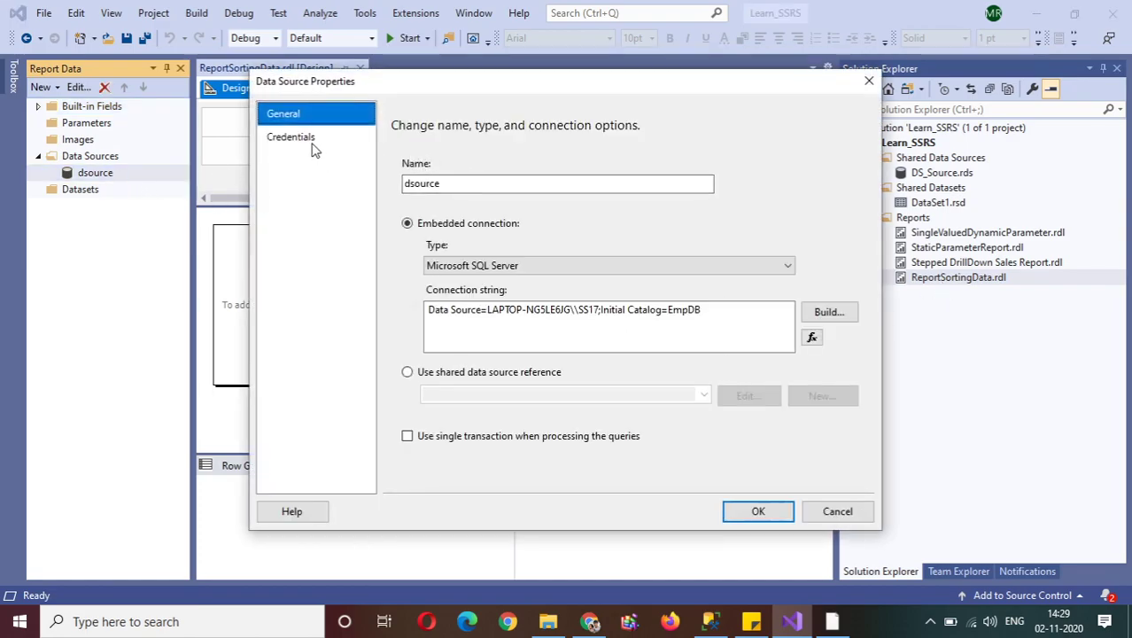
{"action": "left_click", "coordinate": [310, 142]}
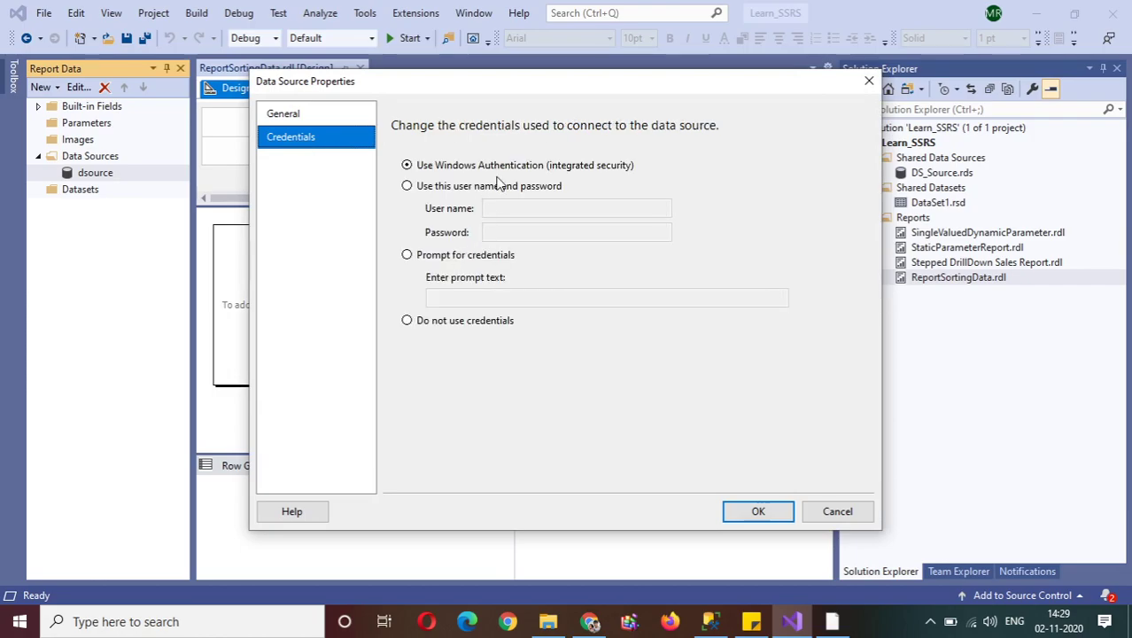
{"action": "left_click", "coordinate": [869, 81]}
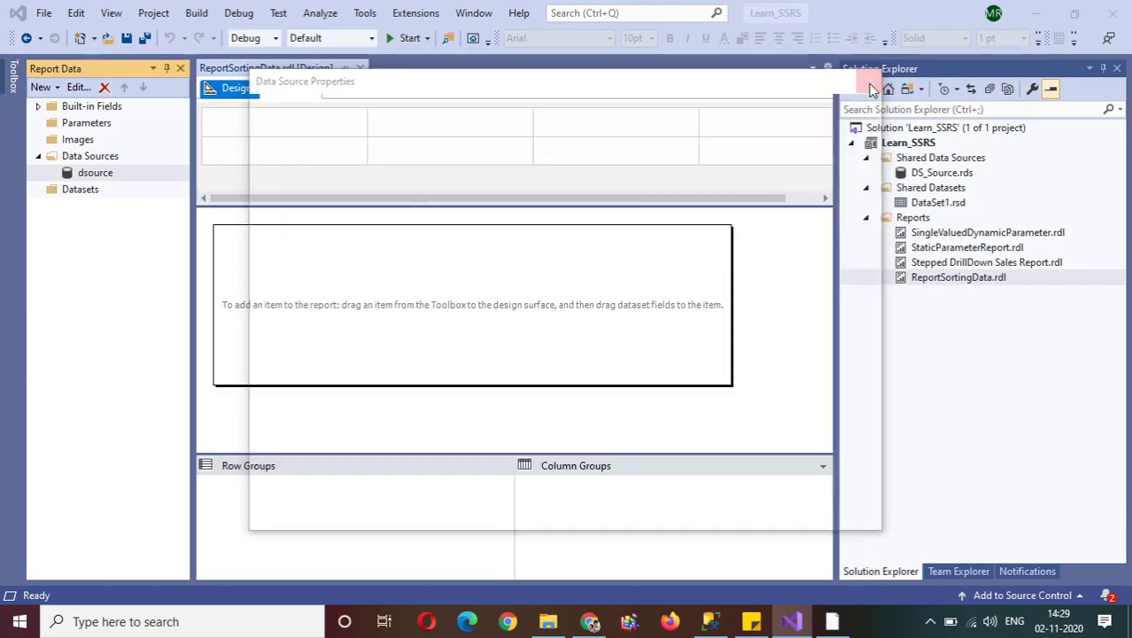
- Add a dataset named dset, embedded in the report, that uses the dsource data source with a text query
{"action": "right_click", "coordinate": [82, 190]}
{"action": "left_click", "coordinate": [111, 207]}
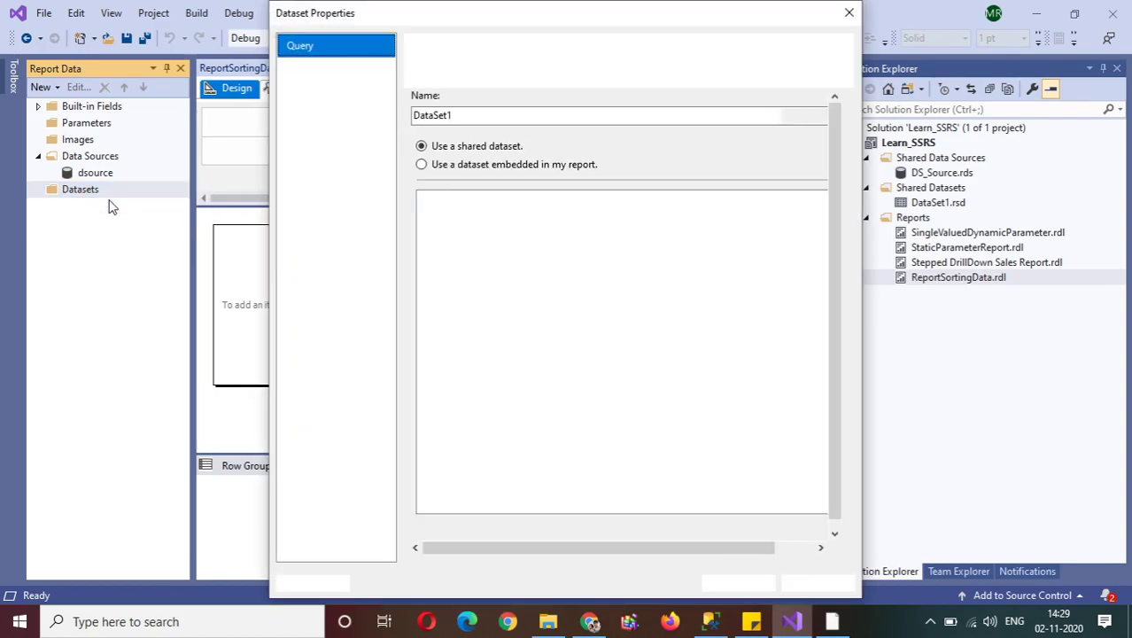
{"action": "double_click", "coordinate": [453, 118]}
{"action": "type", "text": "dset"}
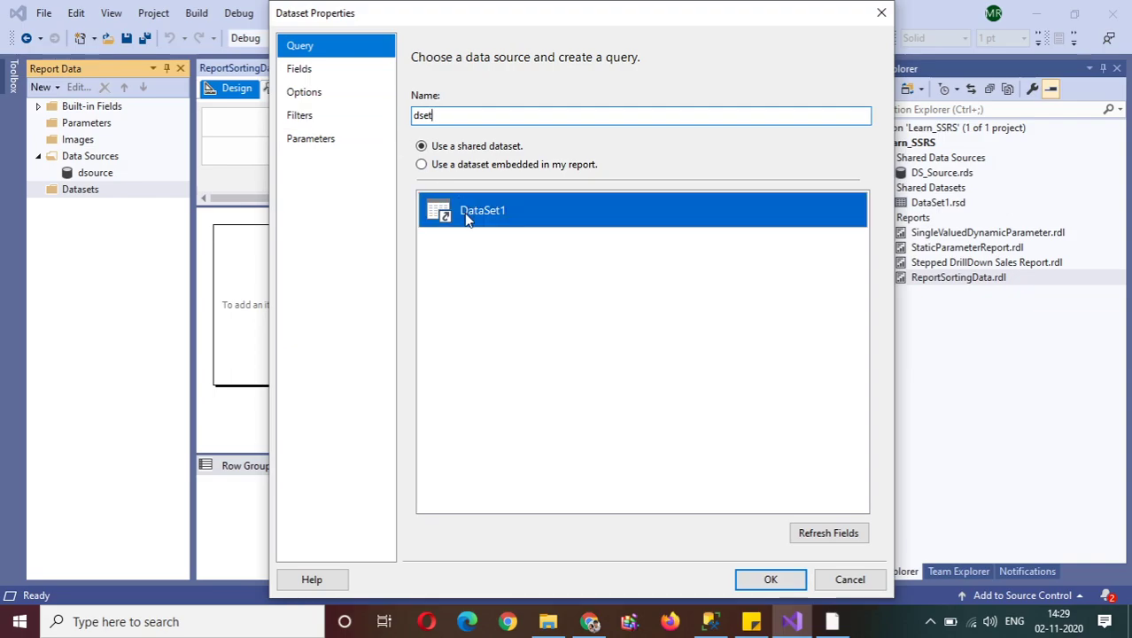
{"action": "left_click", "coordinate": [423, 166]}
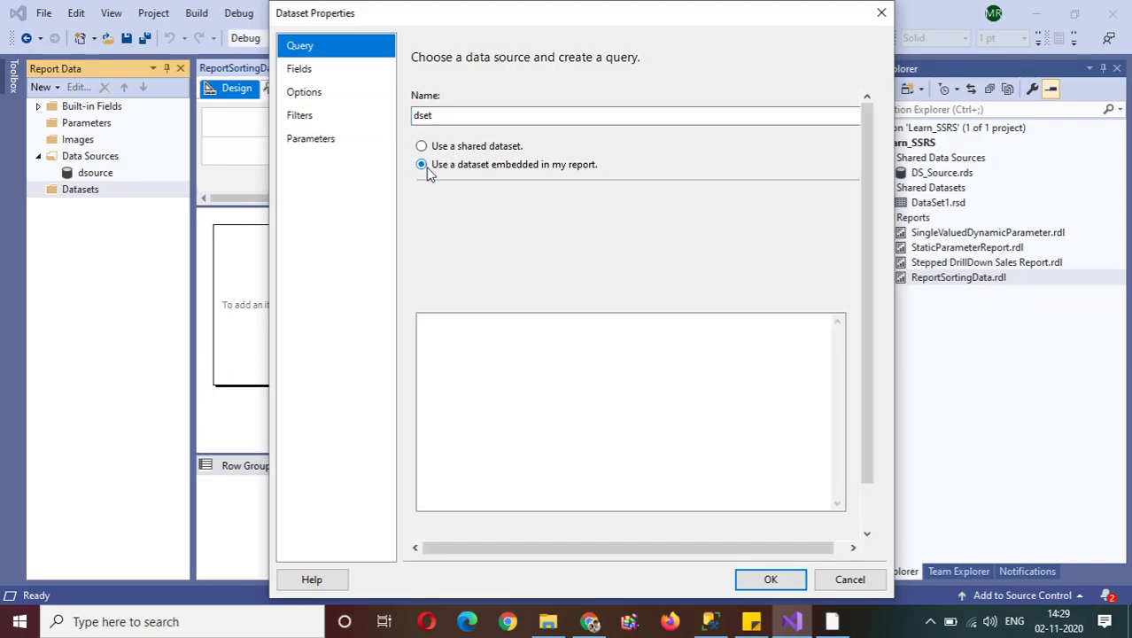
{"action": "left_click", "coordinate": [464, 219]}
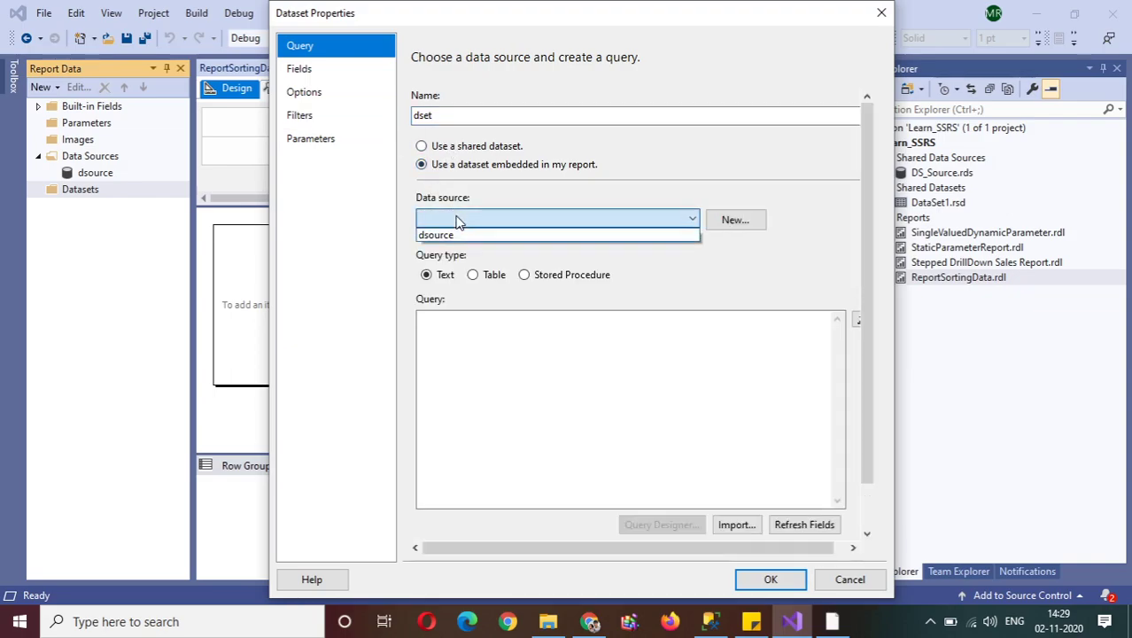
{"action": "left_click", "coordinate": [461, 235]}
{"action": "left_click", "coordinate": [495, 354]}
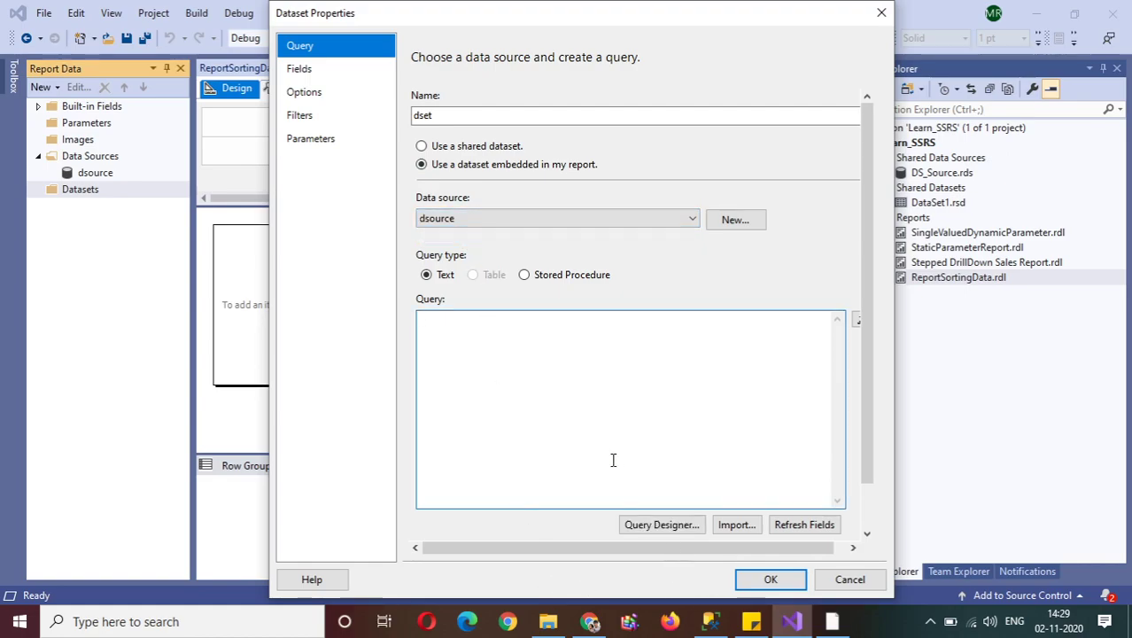
- Copy the EMPDATA SELECT query with ORDER BY CITY from SQL Server Management Studio into the dset query in Visual Studio
{"action": "left_click", "coordinate": [710, 621]}
{"action": "left_click_drag", "start_coordinate": [384, 167], "coordinate": [245, 156]}
{"action": "key", "text": "ctrl+c"}
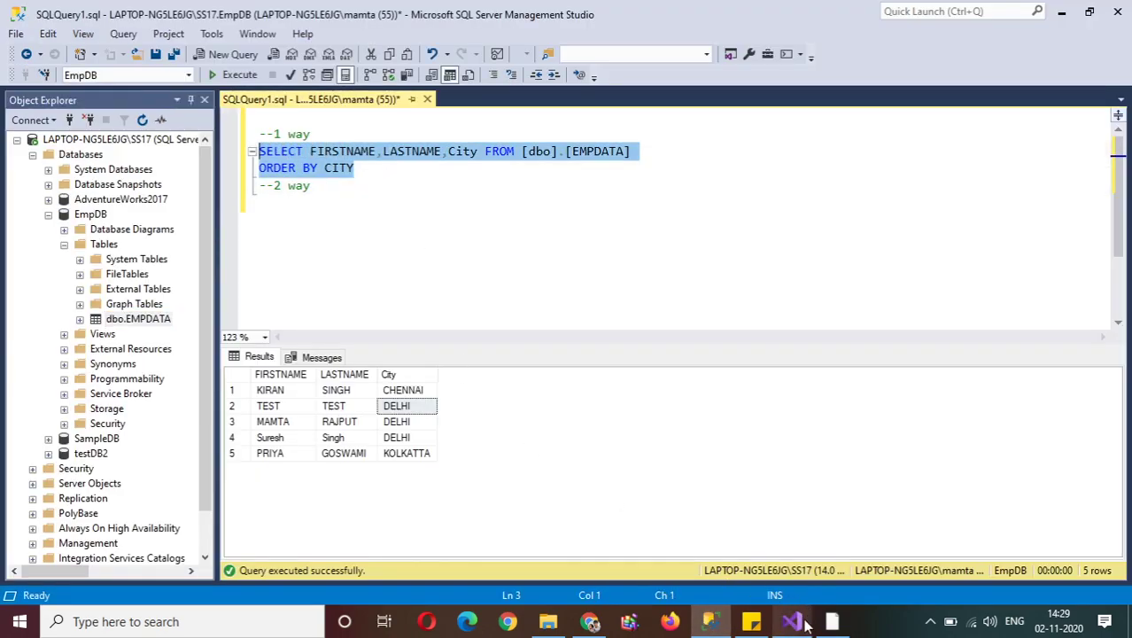
{"action": "mouse_move", "coordinate": [805, 624]}
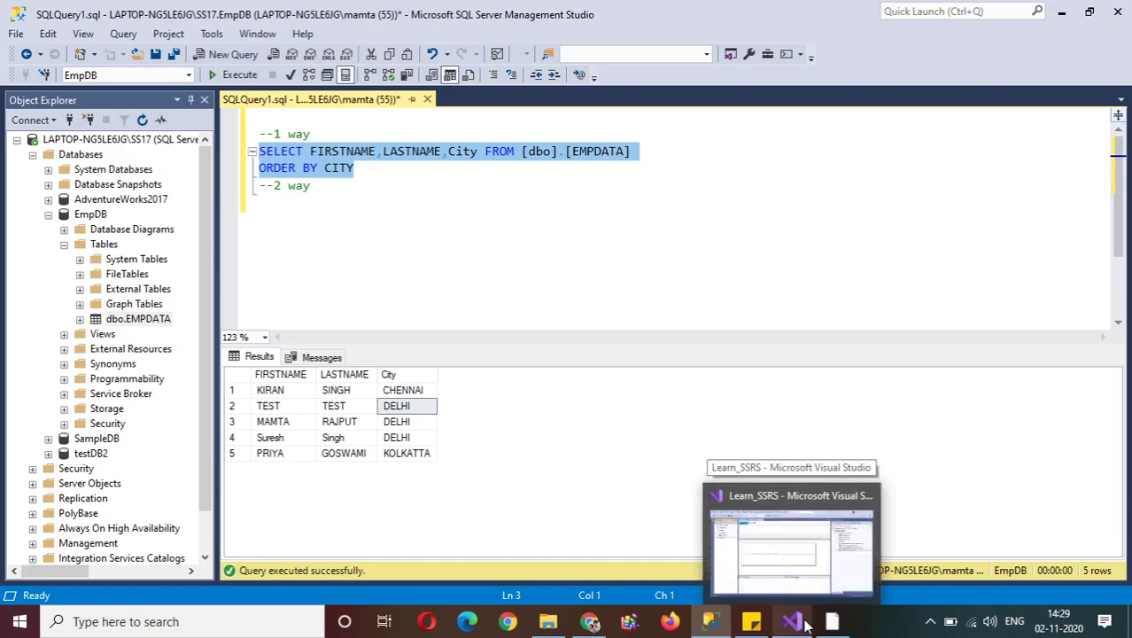
{"action": "left_click", "coordinate": [804, 624]}
{"action": "key", "text": "ctrl+v"}
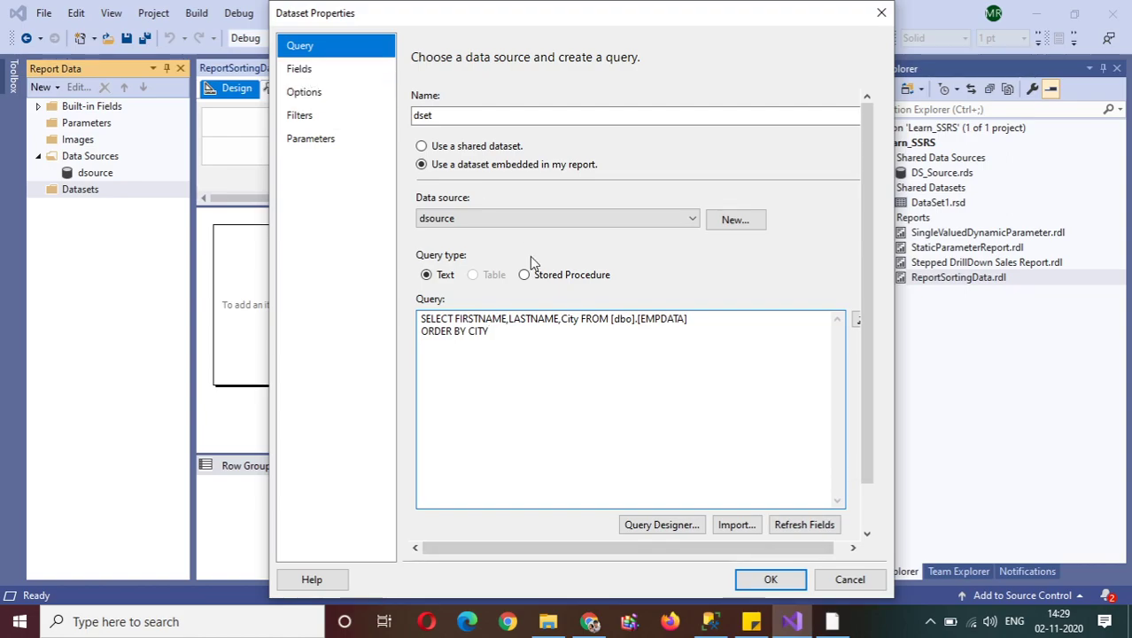
- Review the options, fields and ORDER BY clause of the dset dataset, and create it
{"action": "left_click", "coordinate": [311, 91]}
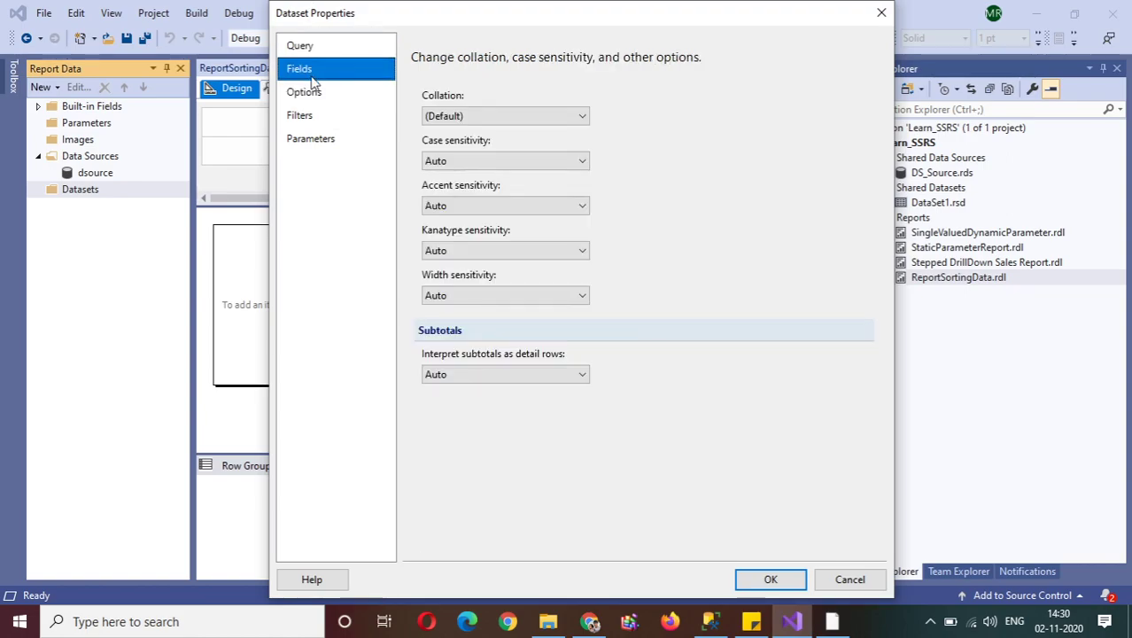
{"action": "left_click", "coordinate": [311, 74]}
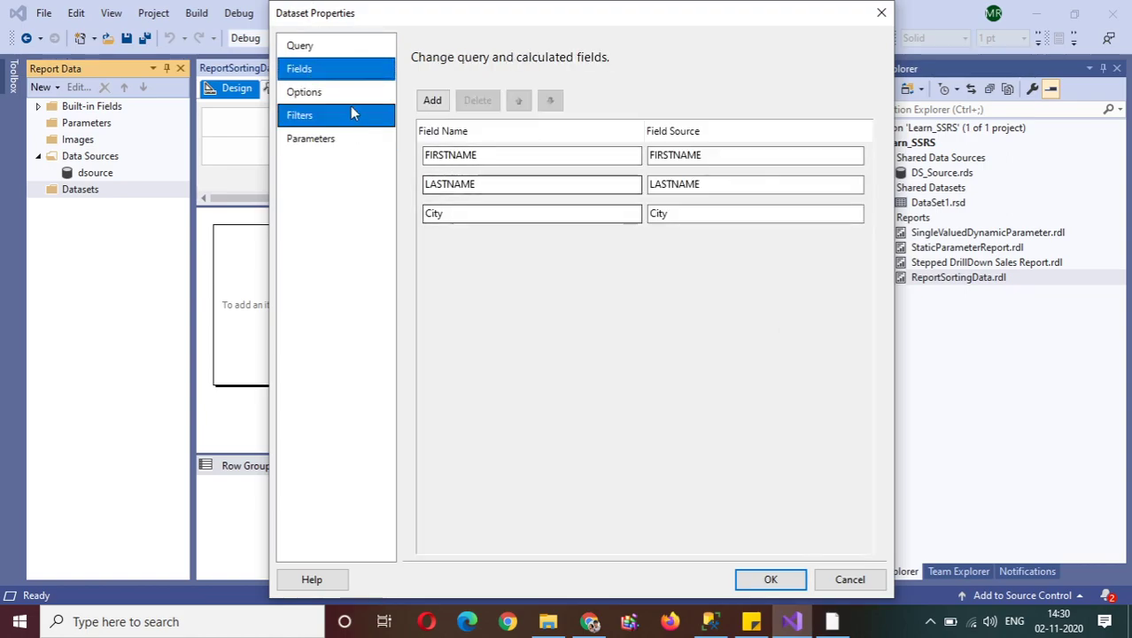
{"action": "left_click", "coordinate": [320, 51]}
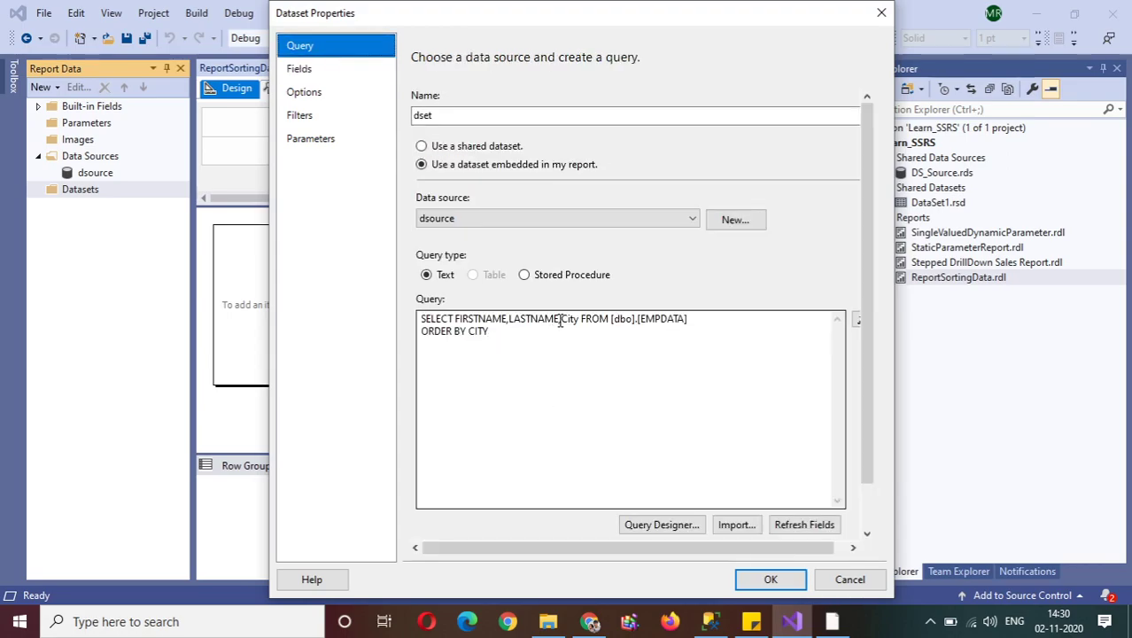
{"action": "left_click", "coordinate": [493, 331]}
{"action": "left_click_drag", "start_coordinate": [494, 331], "coordinate": [469, 333]}
{"action": "left_click", "coordinate": [569, 456]}
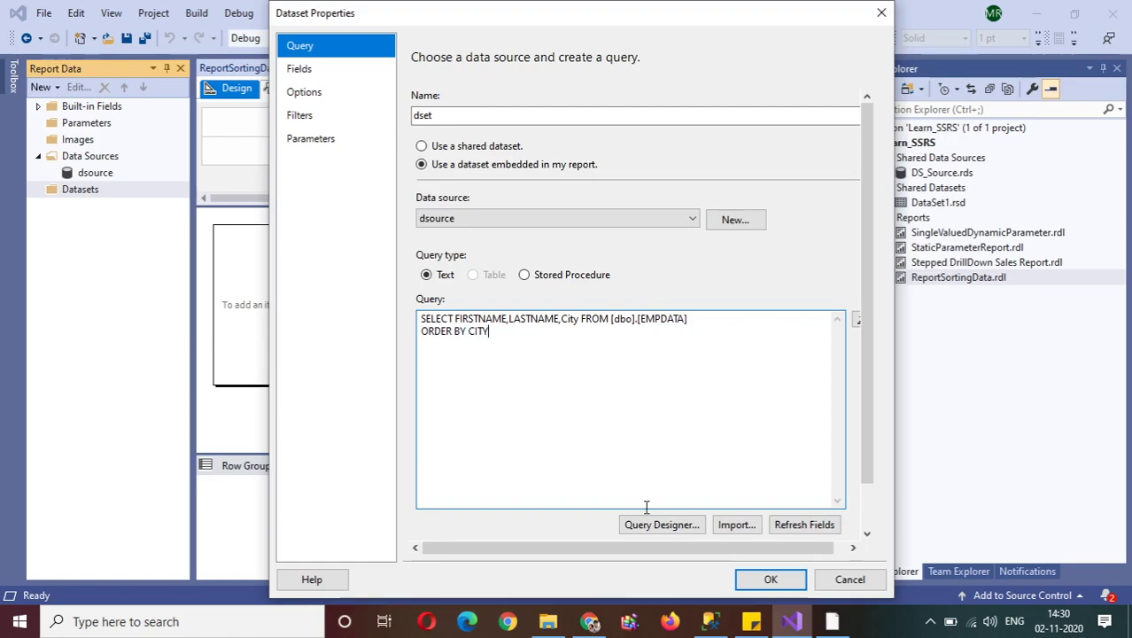
{"action": "left_click", "coordinate": [753, 581]}
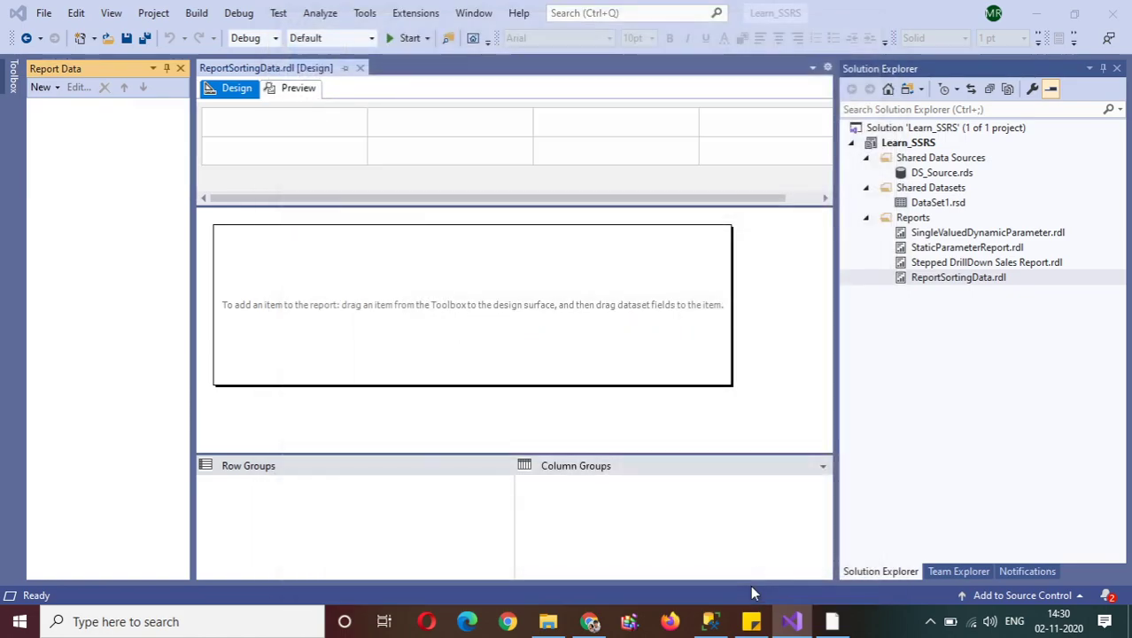
- Insert a table in the report body and fill its three columns with the FIRSTNAME, LASTNAME and City fields
{"action": "right_click", "coordinate": [362, 292]}
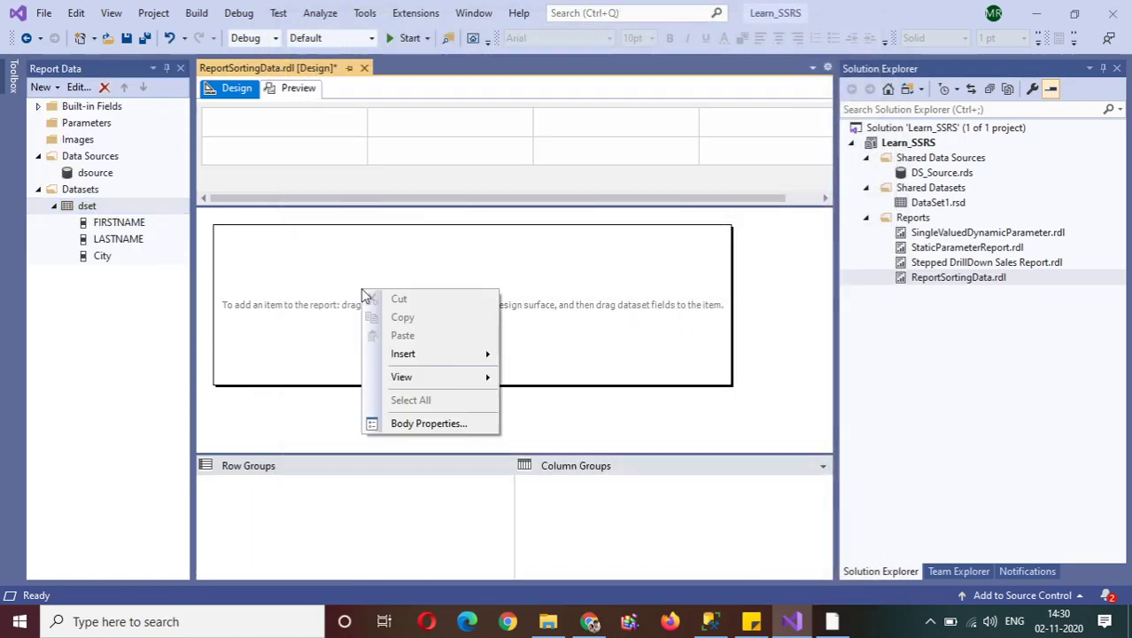
{"action": "mouse_move", "coordinate": [416, 358]}
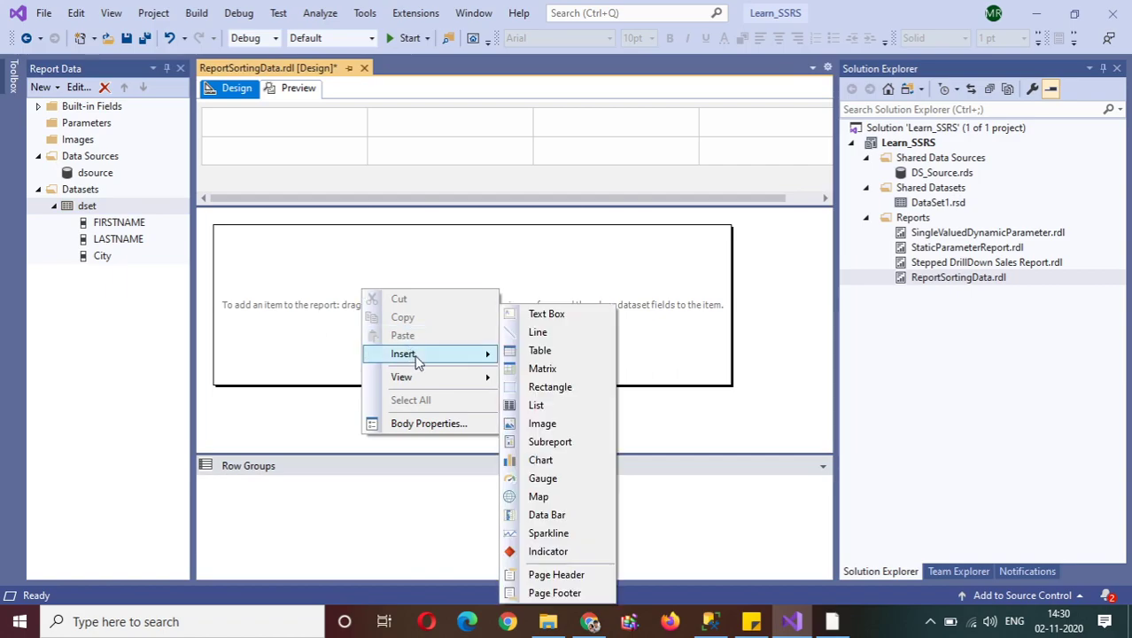
{"action": "left_click", "coordinate": [524, 351]}
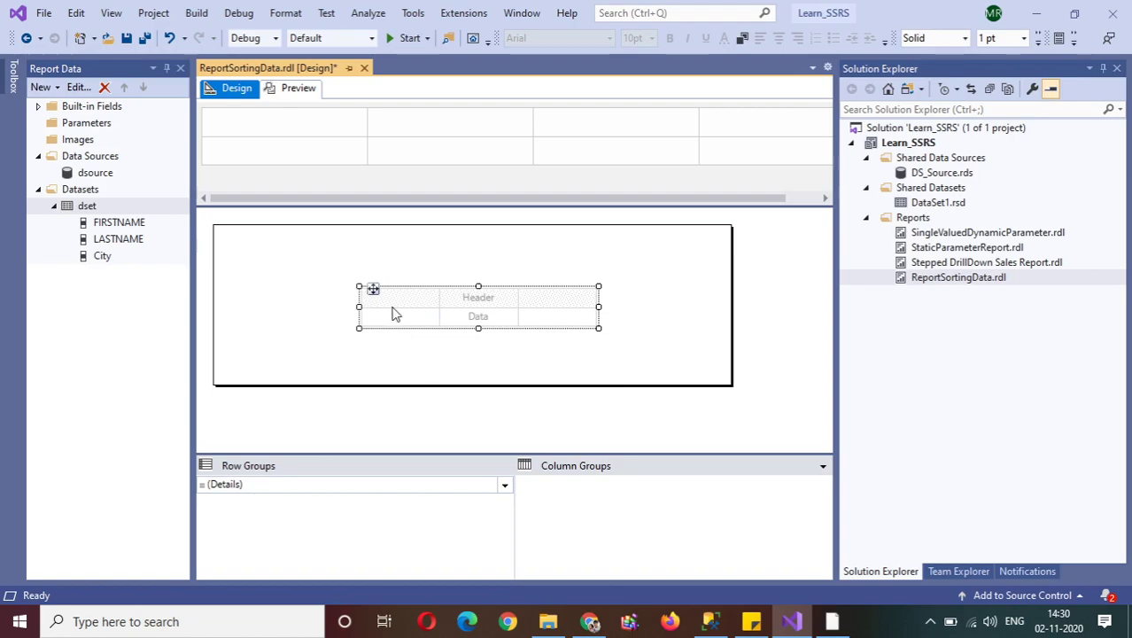
{"action": "left_click_drag", "start_coordinate": [104, 228], "coordinate": [372, 308]}
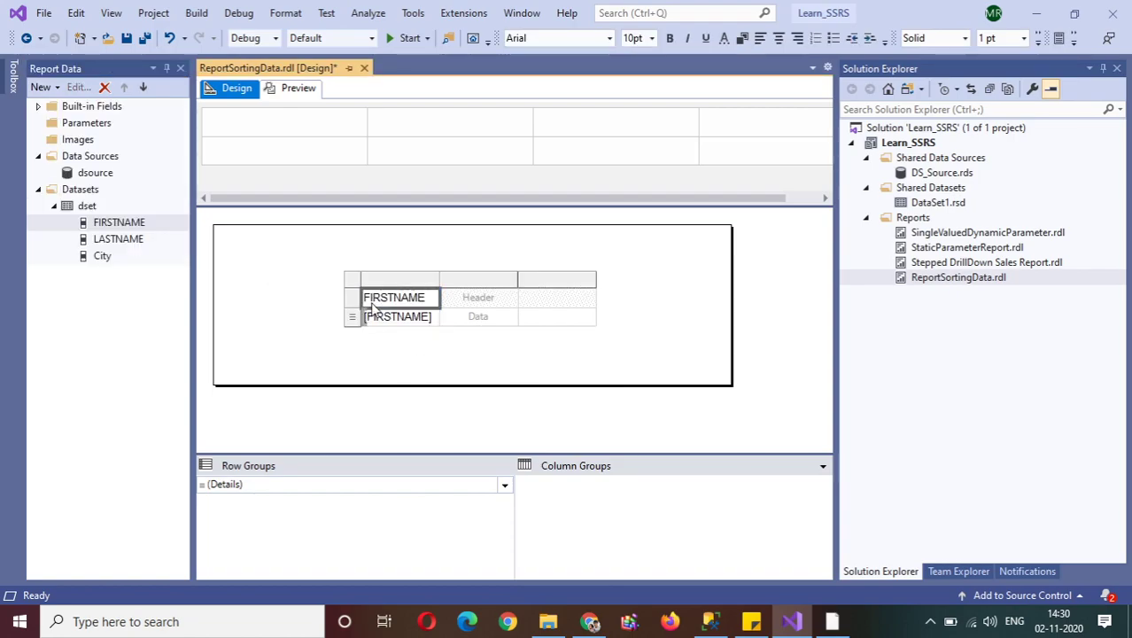
{"action": "left_click", "coordinate": [126, 247]}
{"action": "left_click_drag", "start_coordinate": [126, 247], "coordinate": [503, 301]}
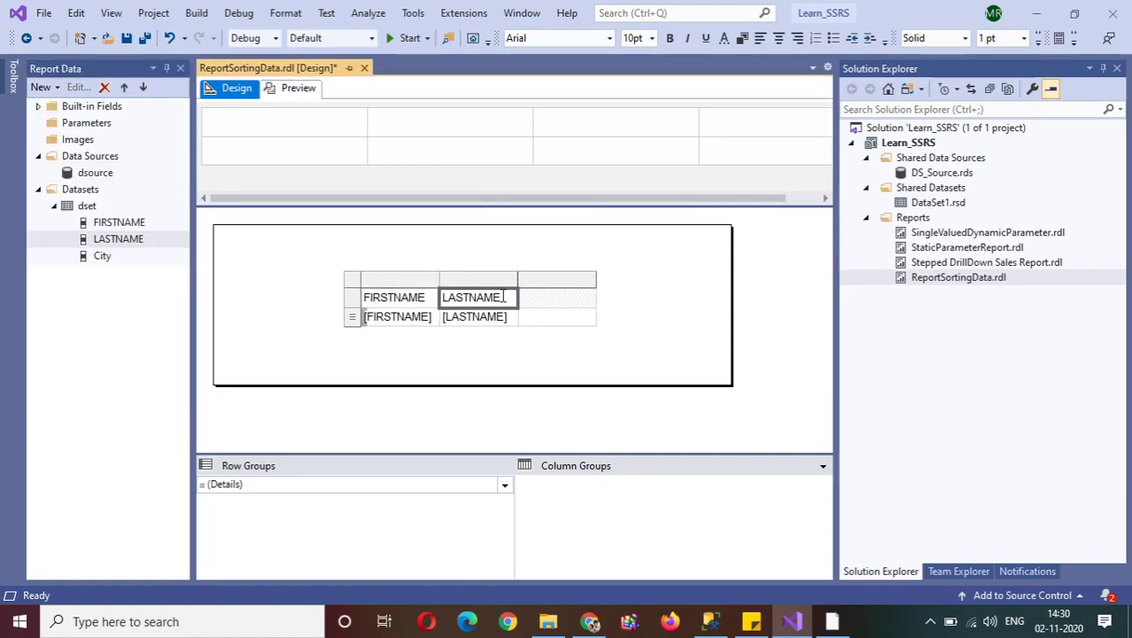
{"action": "left_click", "coordinate": [107, 261]}
{"action": "left_click_drag", "start_coordinate": [107, 261], "coordinate": [543, 298]}
- Format the table's header row as bold red text on a khaki background, and preview the report
{"action": "left_click", "coordinate": [352, 297]}
{"action": "left_click", "coordinate": [669, 39]}
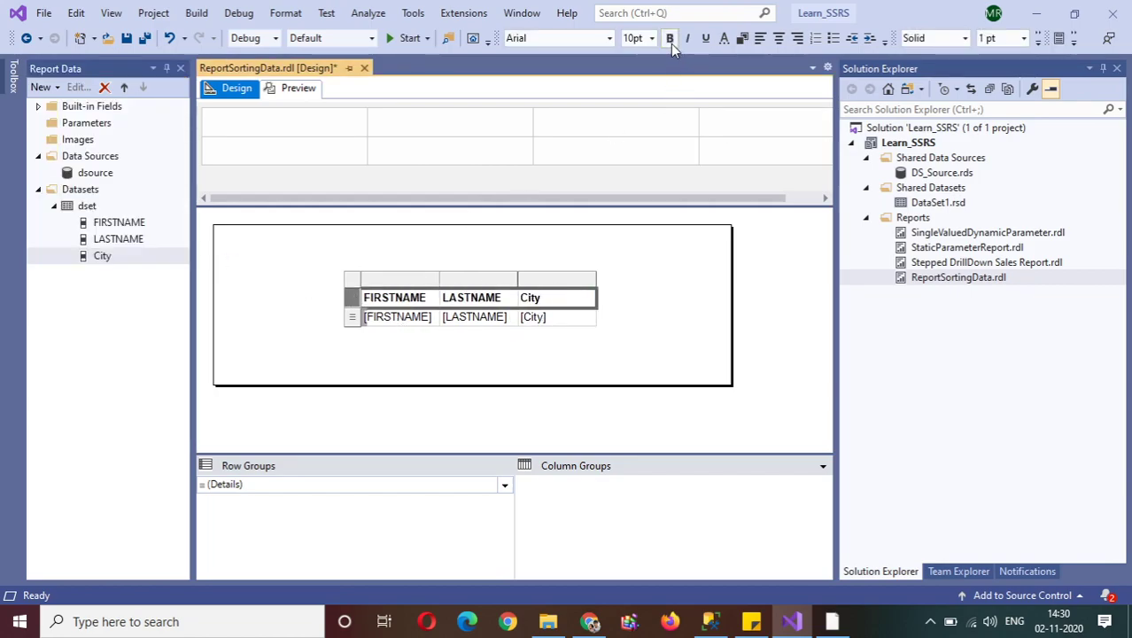
{"action": "left_click", "coordinate": [723, 39]}
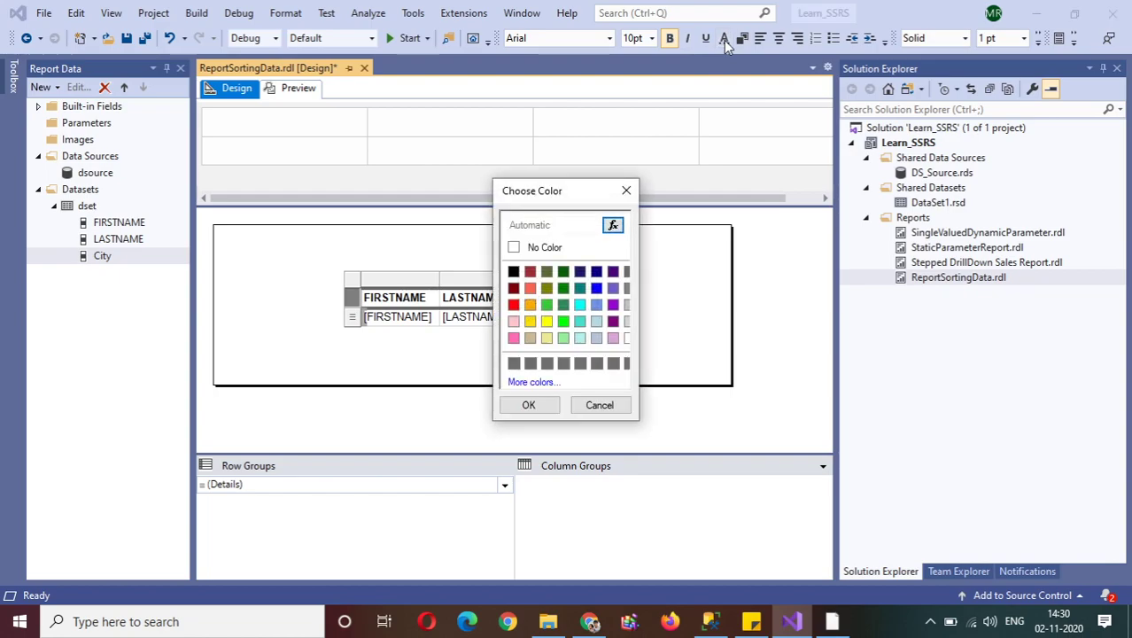
{"action": "left_click", "coordinate": [514, 306]}
{"action": "left_click", "coordinate": [532, 405]}
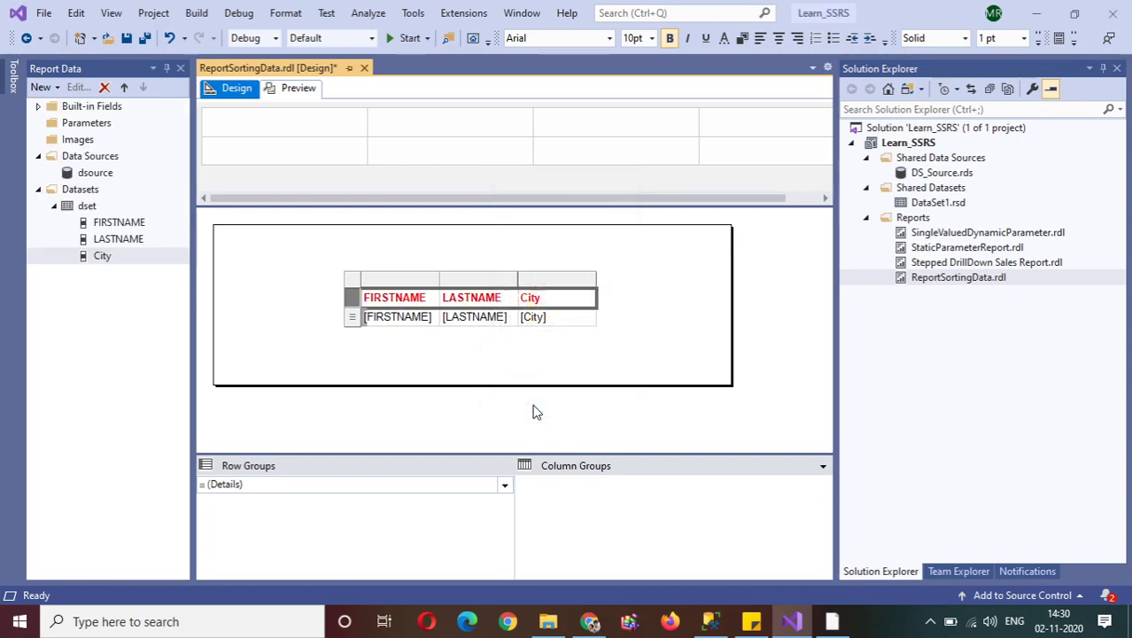
{"action": "left_click", "coordinate": [744, 38]}
{"action": "left_click", "coordinate": [547, 338]}
{"action": "left_click", "coordinate": [531, 405]}
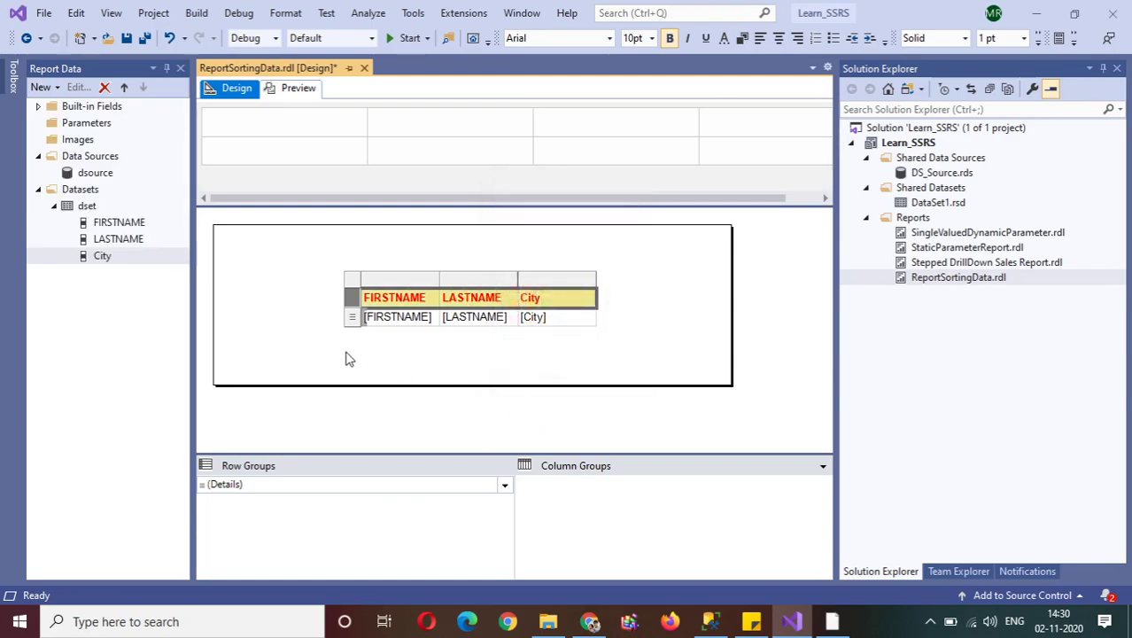
{"action": "left_click", "coordinate": [298, 88]}
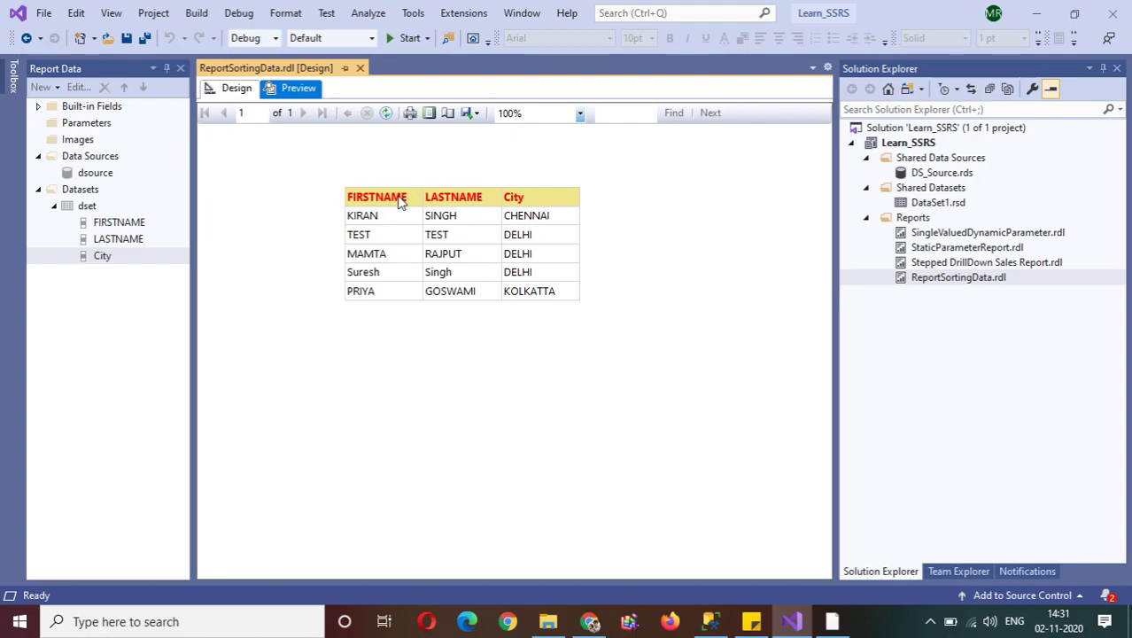
- Add a tablix sort by [FIRSTNAME] in A to Z order, and preview the saved report
{"action": "left_click", "coordinate": [229, 89]}
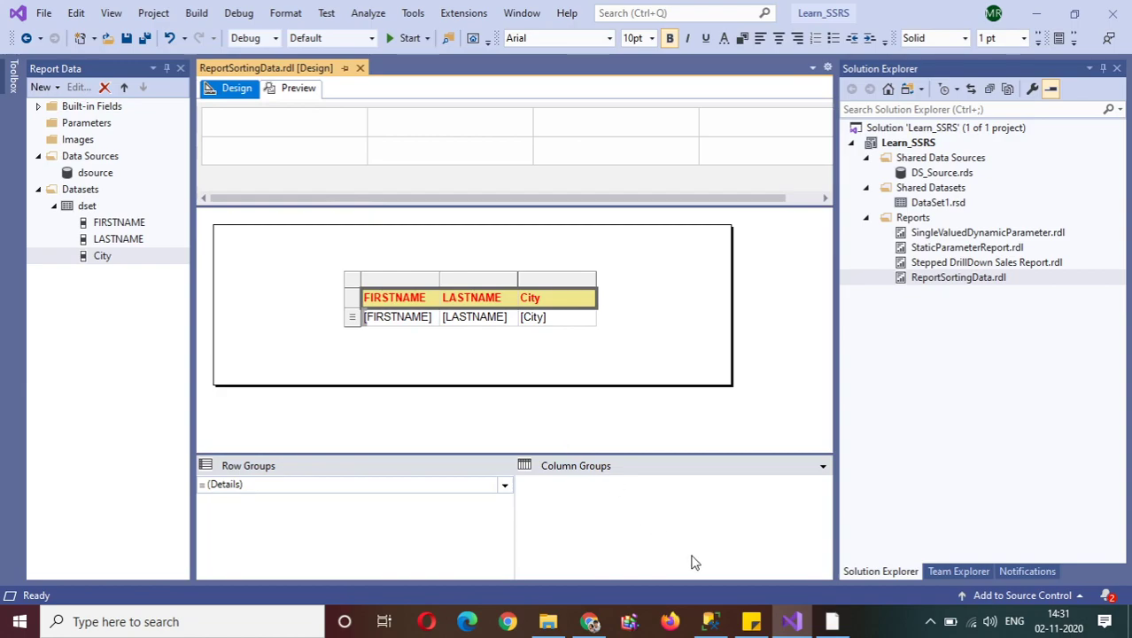
{"action": "left_click", "coordinate": [396, 281]}
{"action": "right_click", "coordinate": [396, 288]}
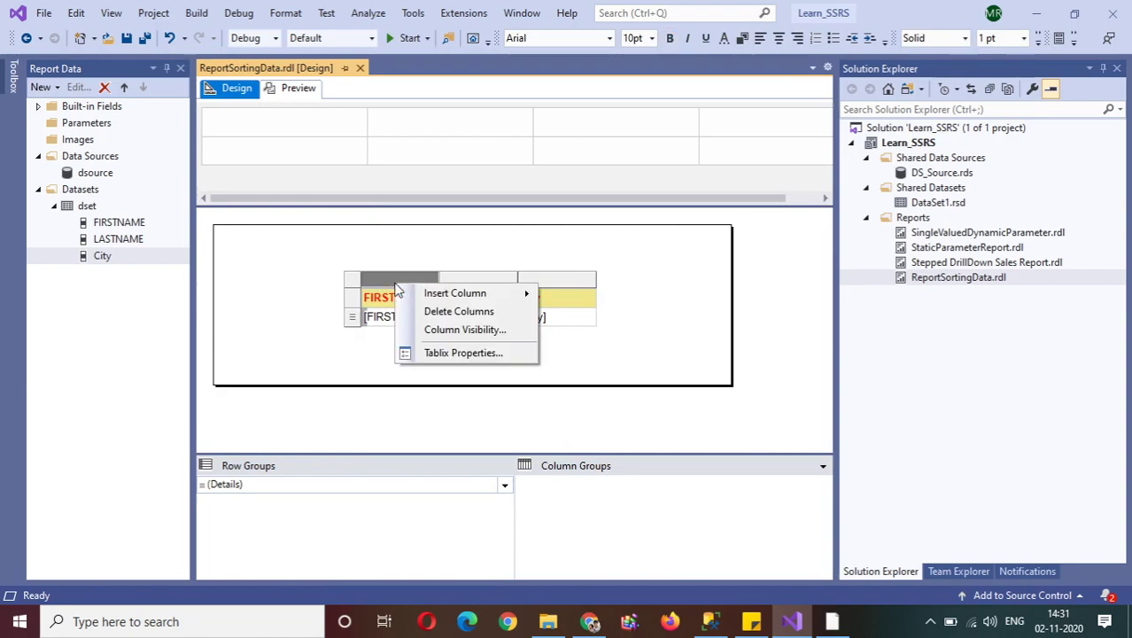
{"action": "left_click", "coordinate": [430, 355]}
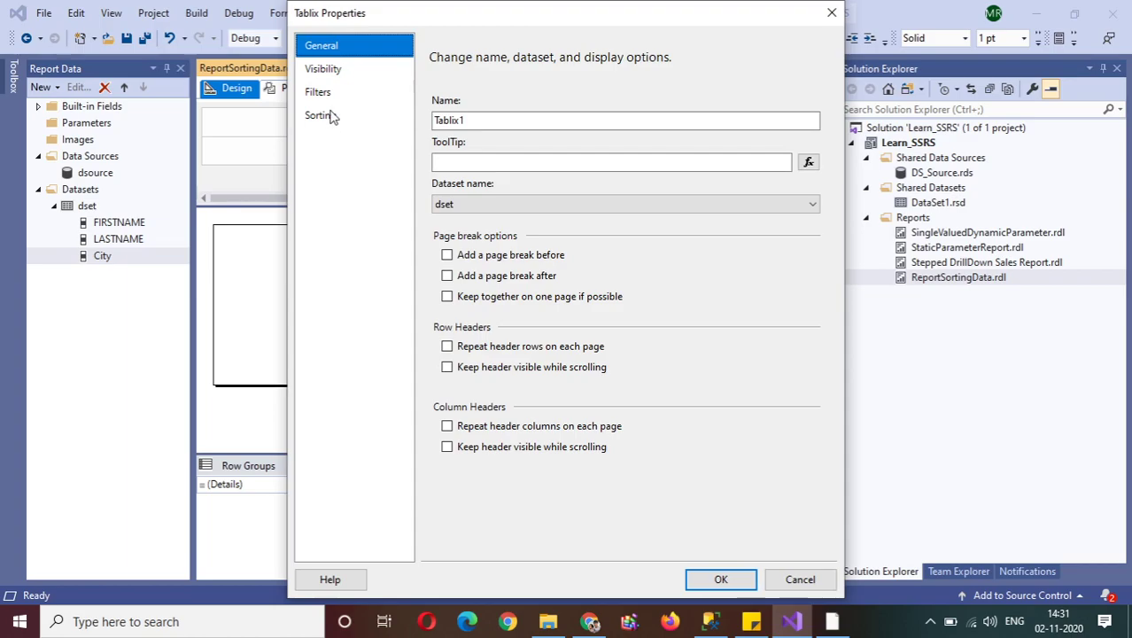
{"action": "left_click", "coordinate": [334, 125]}
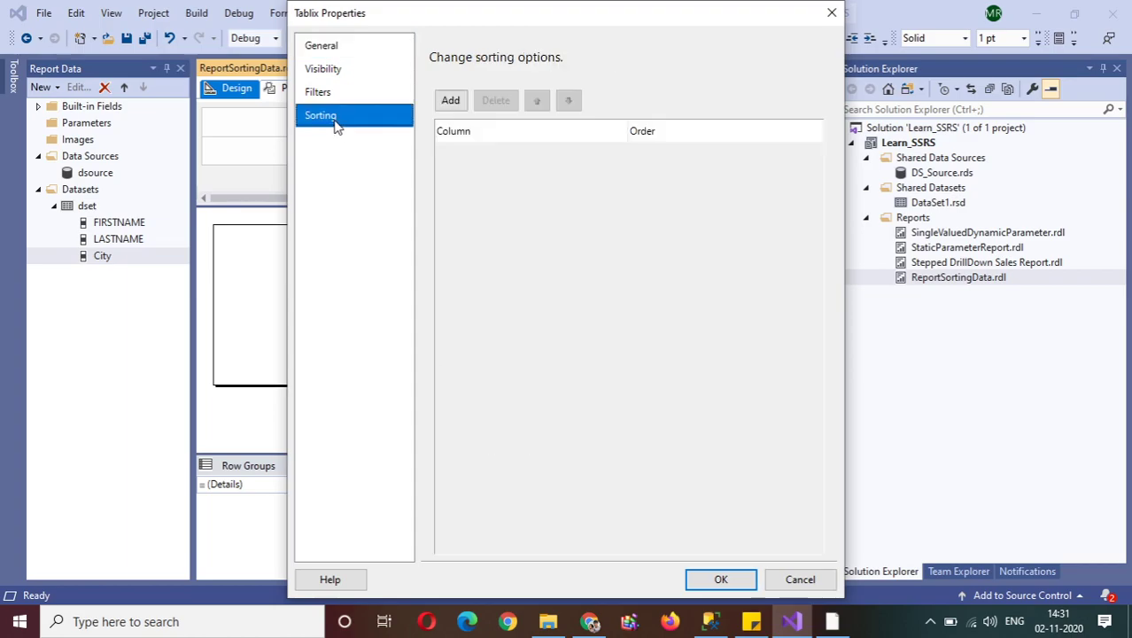
{"action": "left_click", "coordinate": [451, 100]}
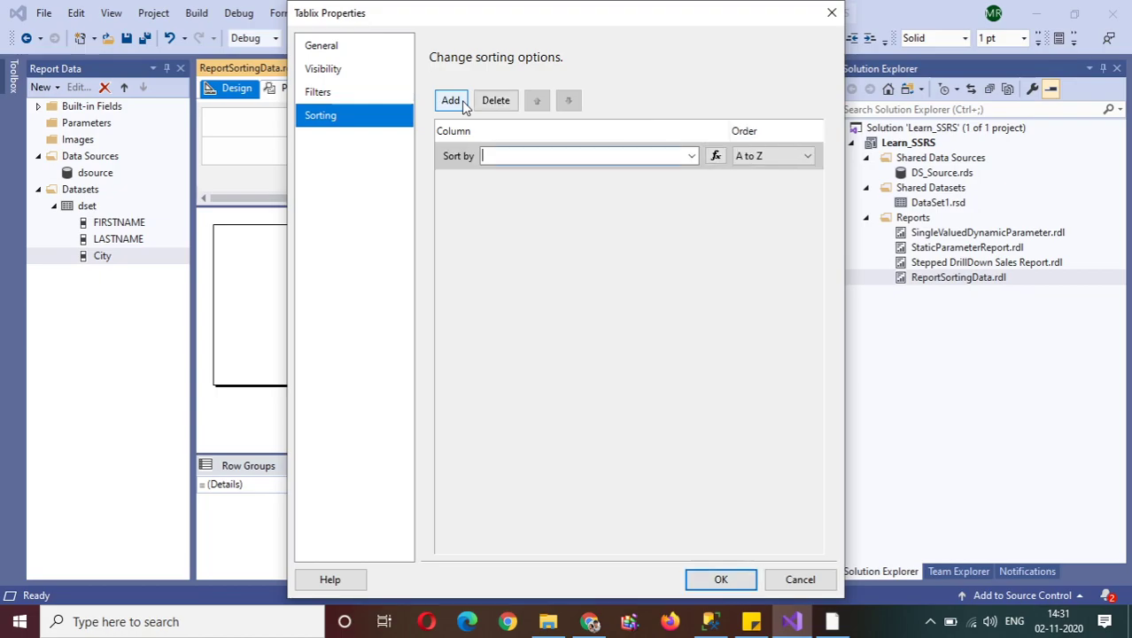
{"action": "left_click", "coordinate": [691, 157]}
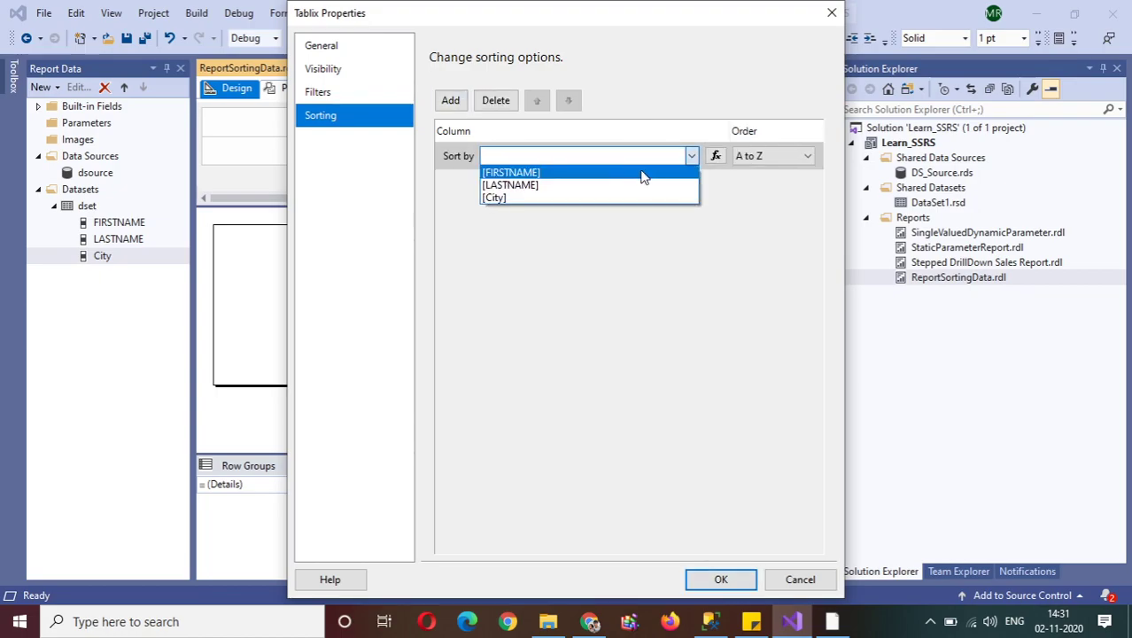
{"action": "left_click", "coordinate": [622, 172]}
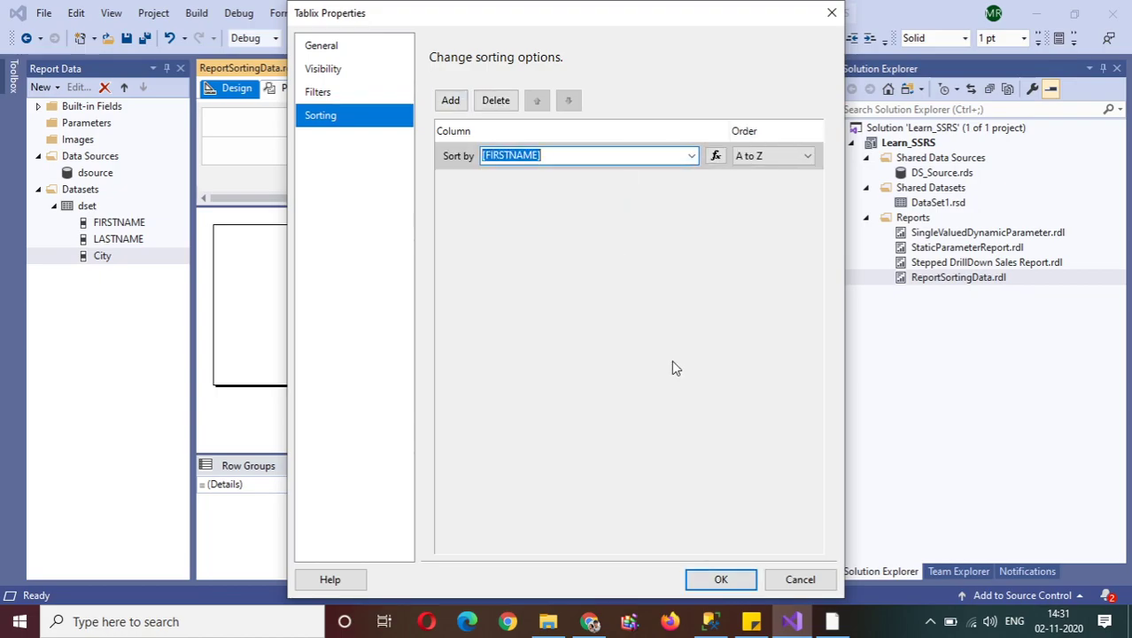
{"action": "left_click", "coordinate": [722, 578]}
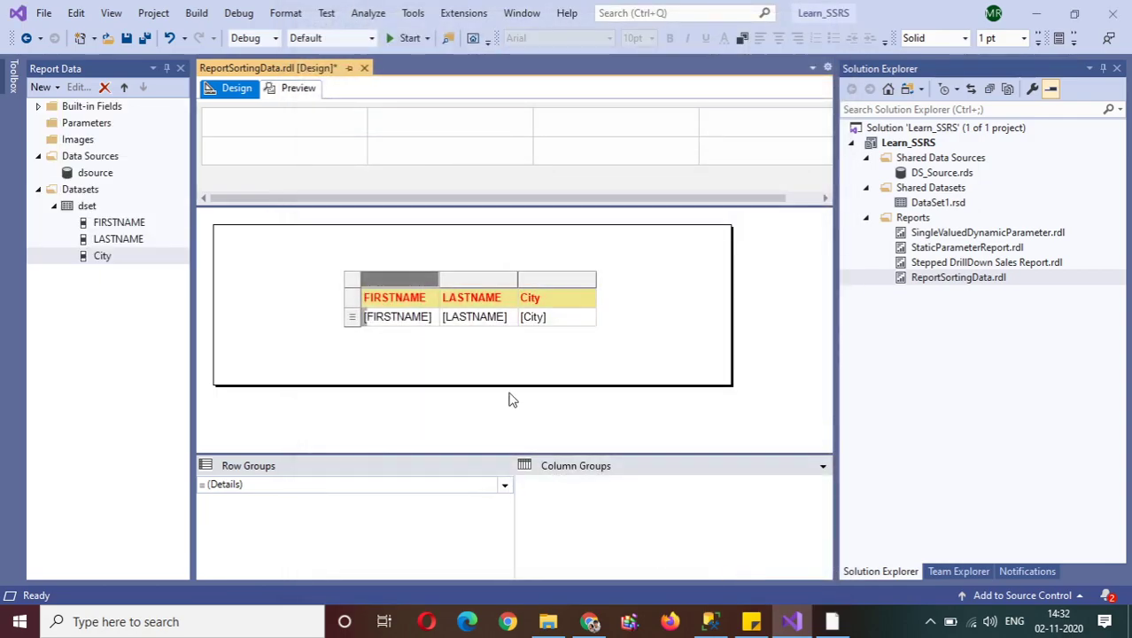
{"action": "key", "text": "ctrl+s"}
{"action": "left_click", "coordinate": [296, 89]}
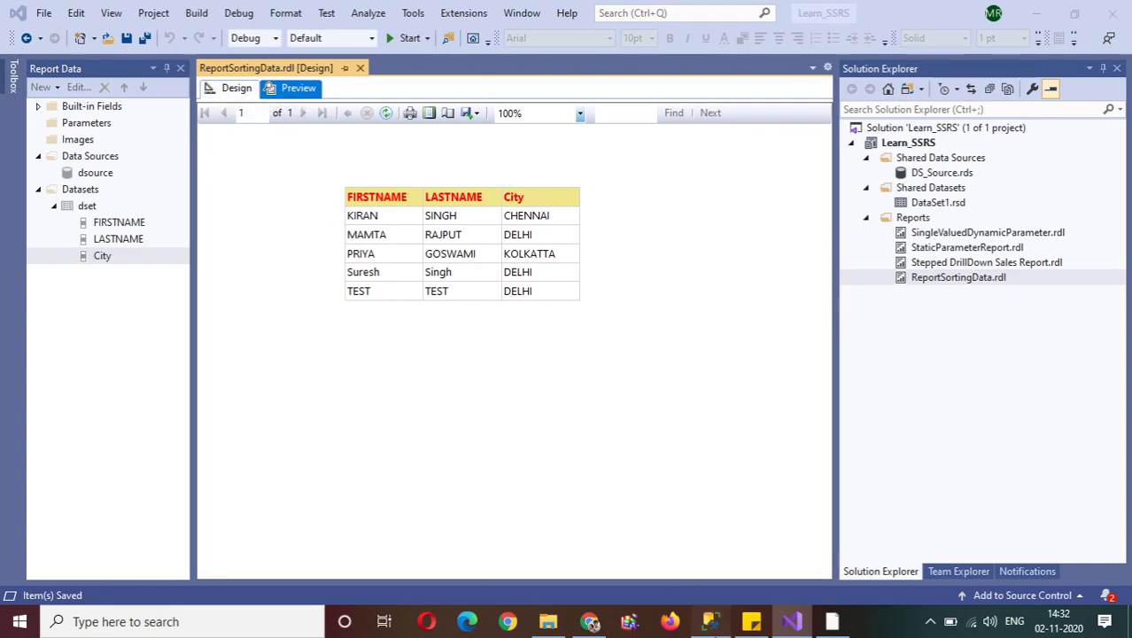
- In SQL Server Management Studio, add the commented note "tablix properties of column" below the "--2 way" line
{"action": "left_click", "coordinate": [710, 621]}
{"action": "left_click", "coordinate": [328, 191]}
{"action": "key", "text": "Return"}
{"action": "key", "text": "Return"}
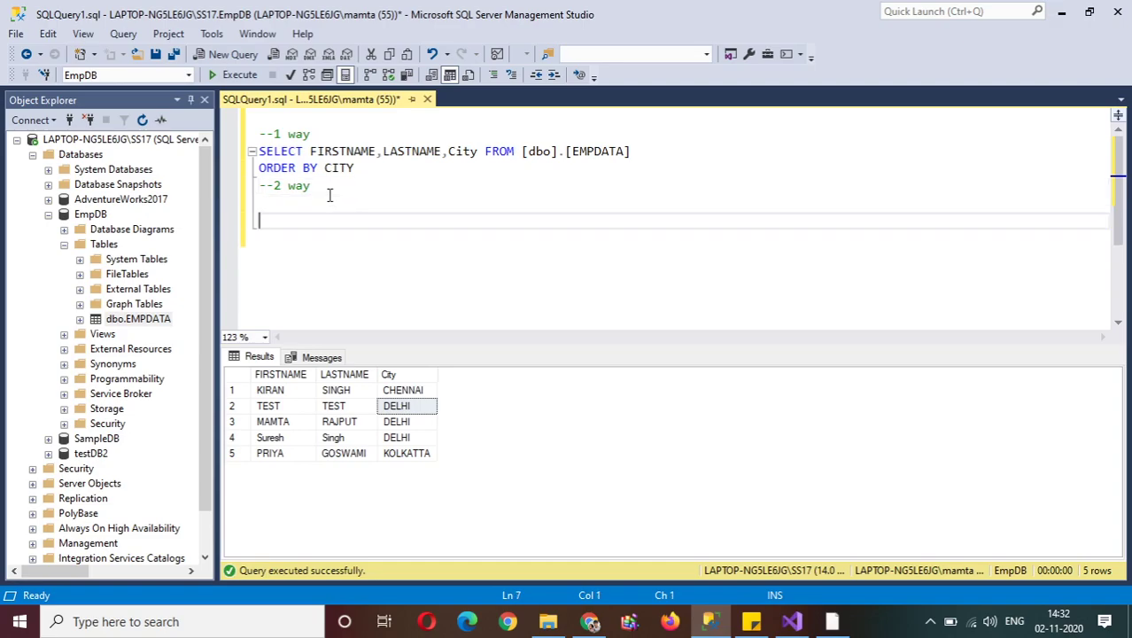
{"action": "type", "text": "tablix [r"}
{"action": "type", "text": "pv"}
{"action": "key", "text": "BackSpace"}
{"action": "key", "text": "BackSpace"}
{"action": "key", "text": "BackSpace"}
{"action": "key", "text": "BackSpace"}
{"action": "key", "text": "BackSpace"}
{"action": "key", "text": "BackSpace"}
{"action": "type", "text": "properties"}
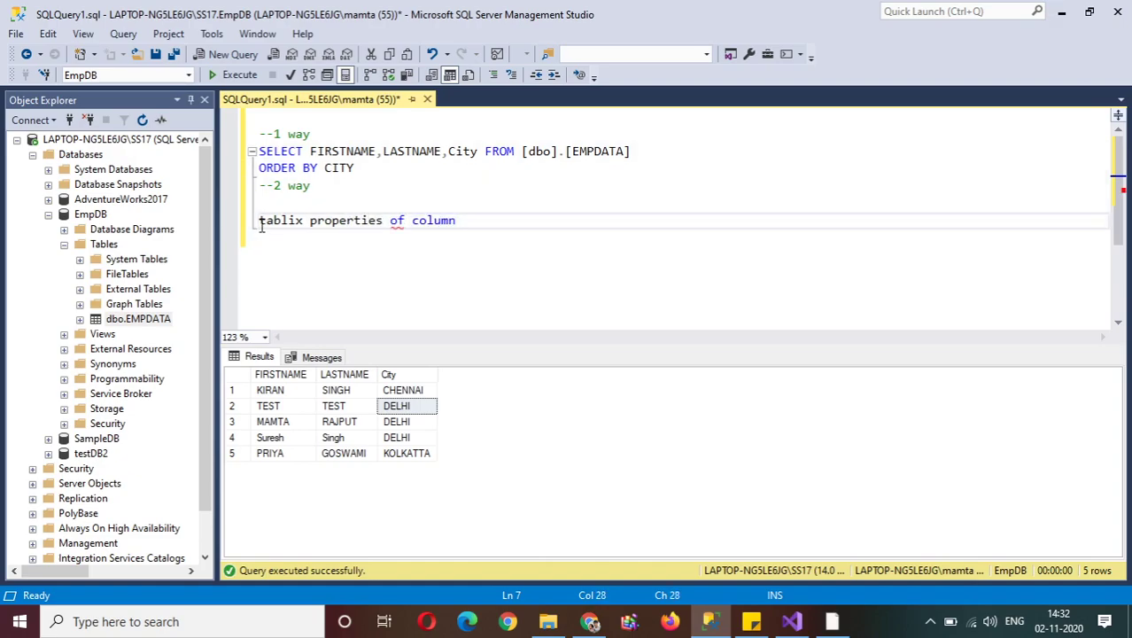
{"action": "left_click", "coordinate": [496, 78]}
- Add the commented notes "--3 way" and "--interactive way" below the tablix properties comment in the SQL script
{"action": "left_click", "coordinate": [479, 223]}
{"action": "key", "text": "Return"}
{"action": "key", "text": "Return"}
{"action": "type", "text": "-"}
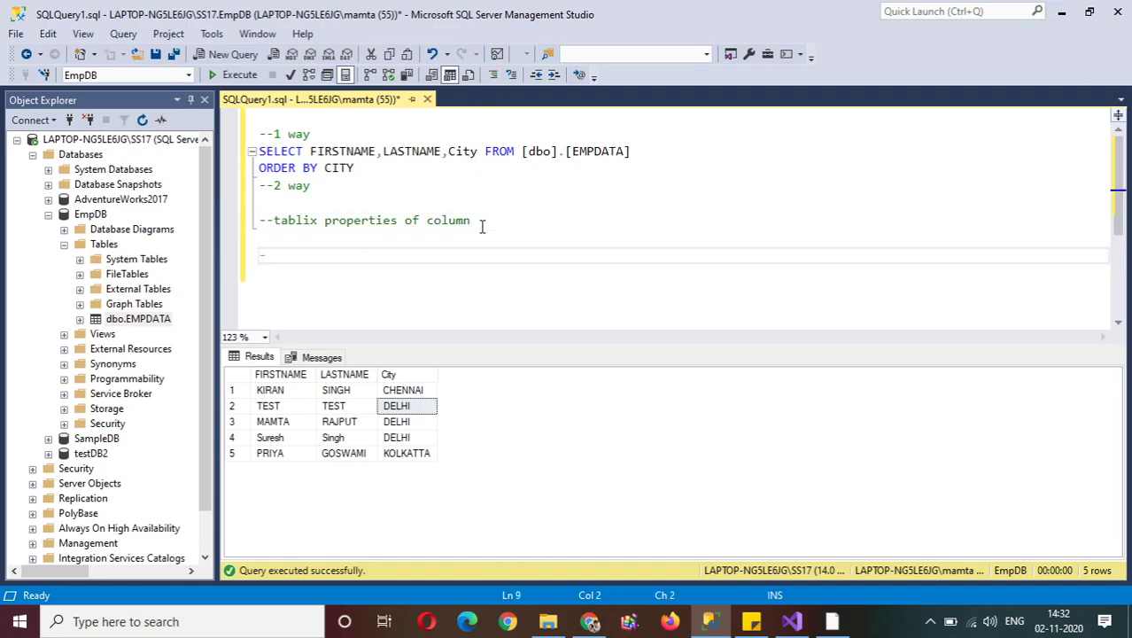
{"action": "type", "text": "-3 way"}
{"action": "key", "text": "Return"}
{"action": "type", "text": "--inte"}
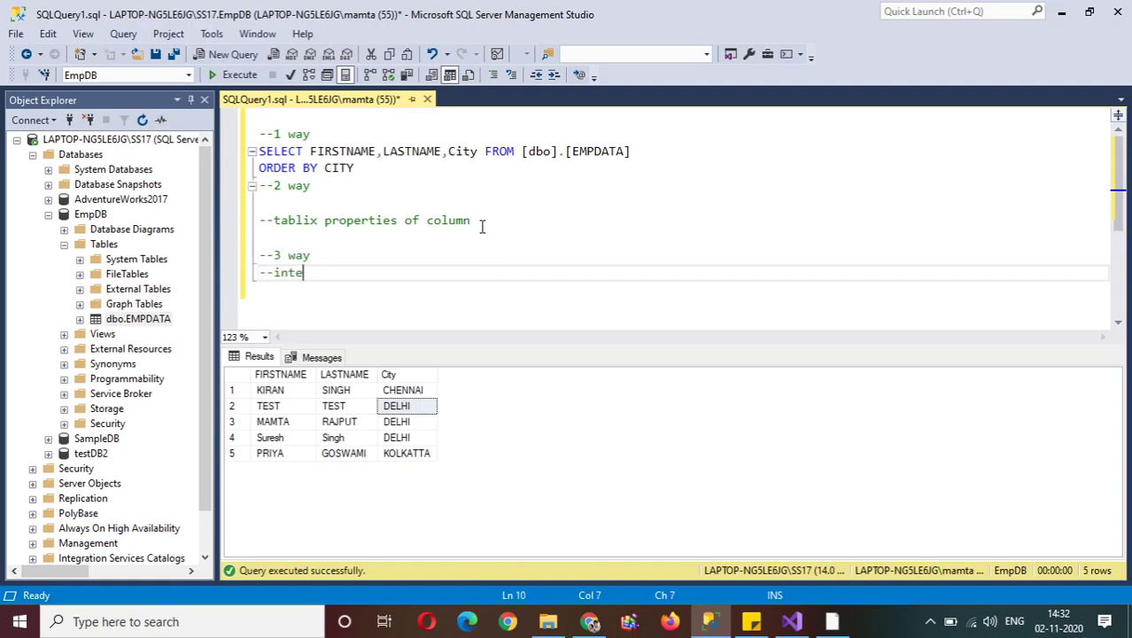
{"action": "type", "text": "ractive ways"}
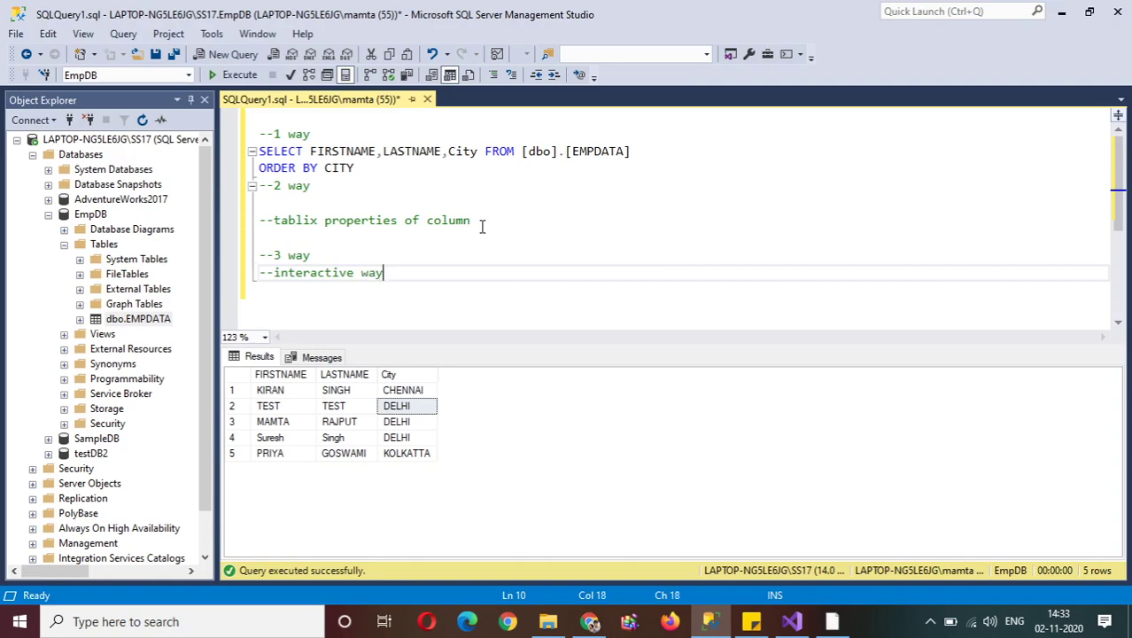
- Switch to Visual Studio and return the ReportSortingData report to design view
{"action": "left_click", "coordinate": [795, 622]}
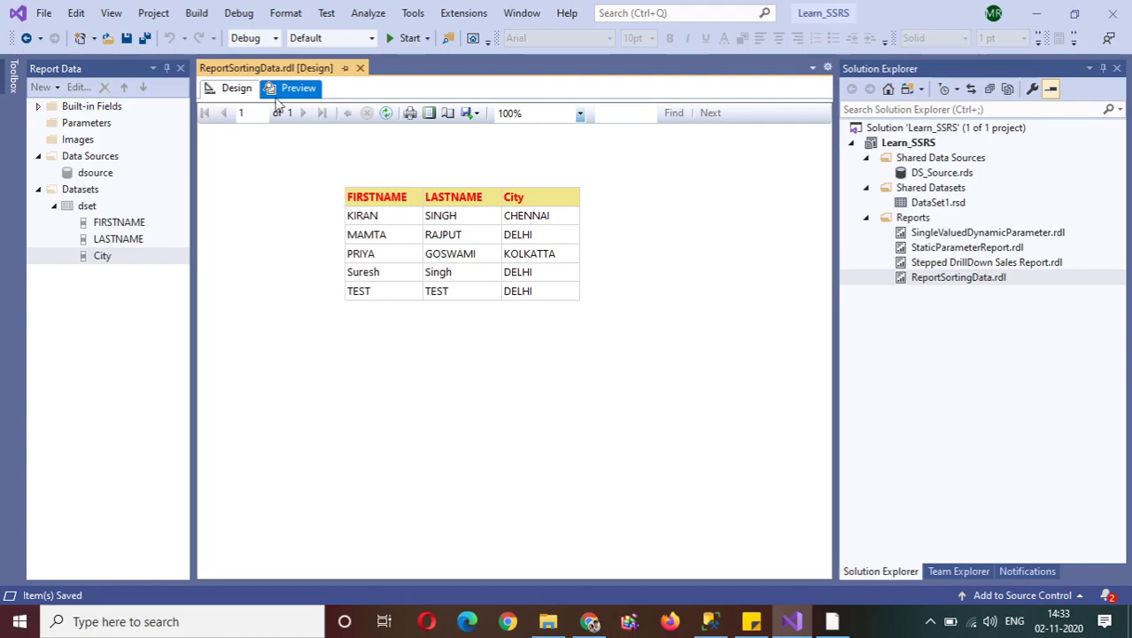
{"action": "left_click", "coordinate": [236, 92]}
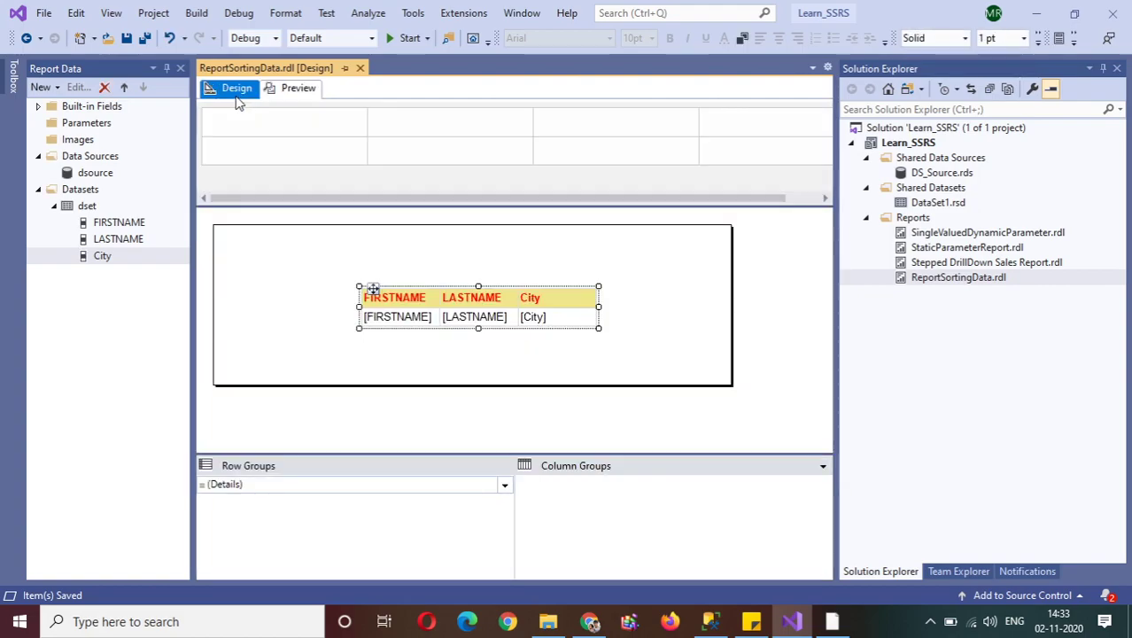
{"action": "left_click", "coordinate": [398, 299]}
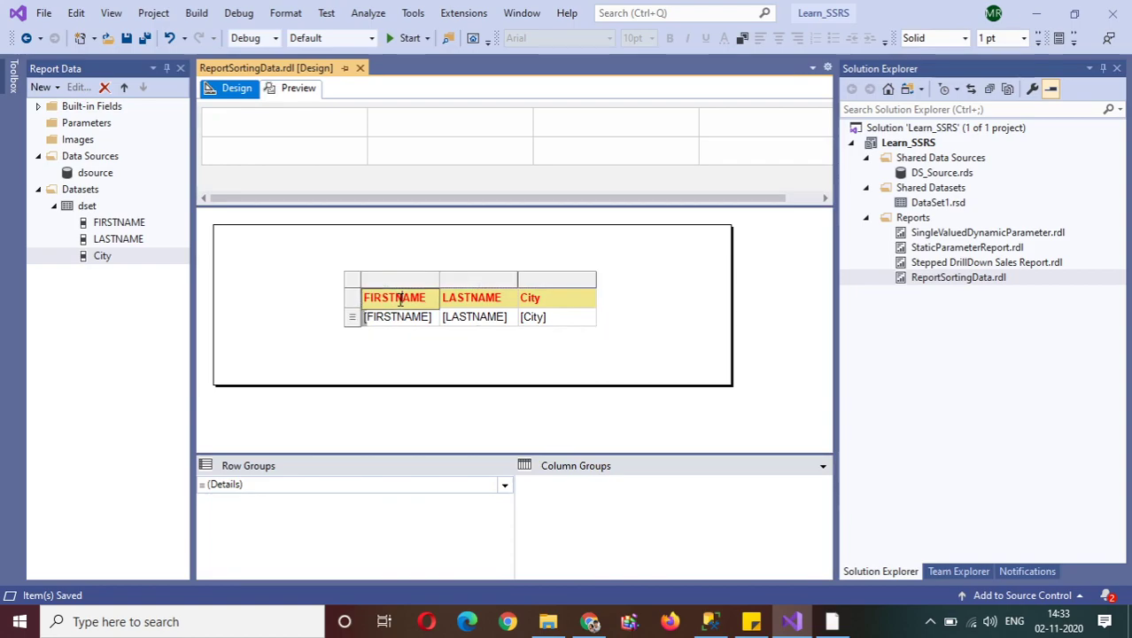
{"action": "right_click", "coordinate": [410, 304]}
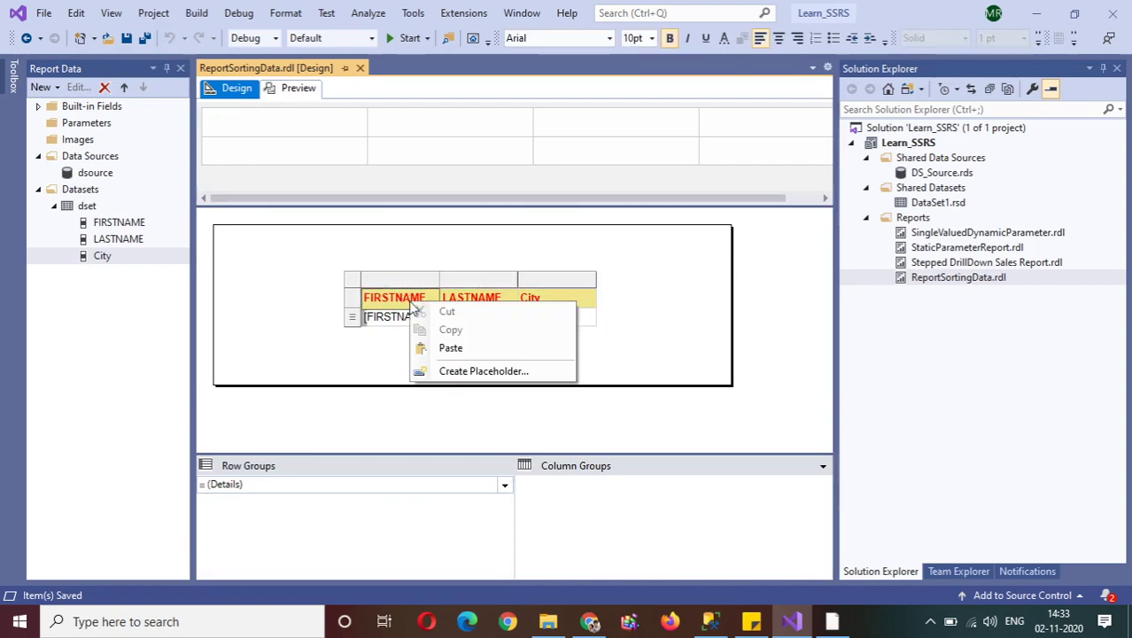
{"action": "left_click", "coordinate": [353, 301]}
{"action": "right_click", "coordinate": [352, 303]}
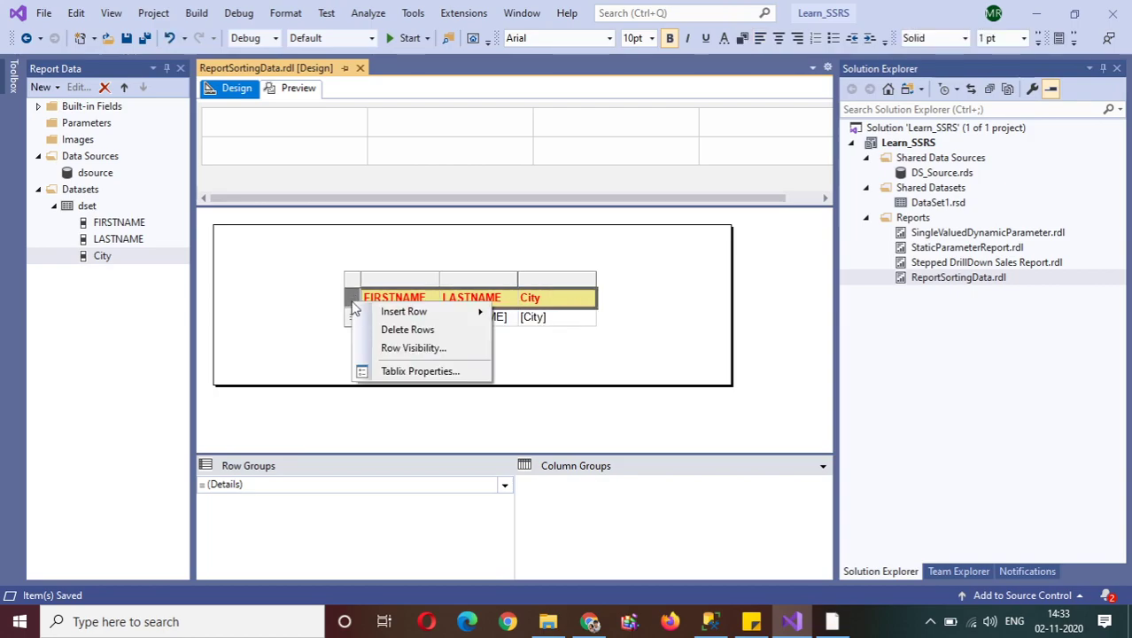
{"action": "left_click", "coordinate": [416, 317]}
{"action": "left_click", "coordinate": [433, 317]}
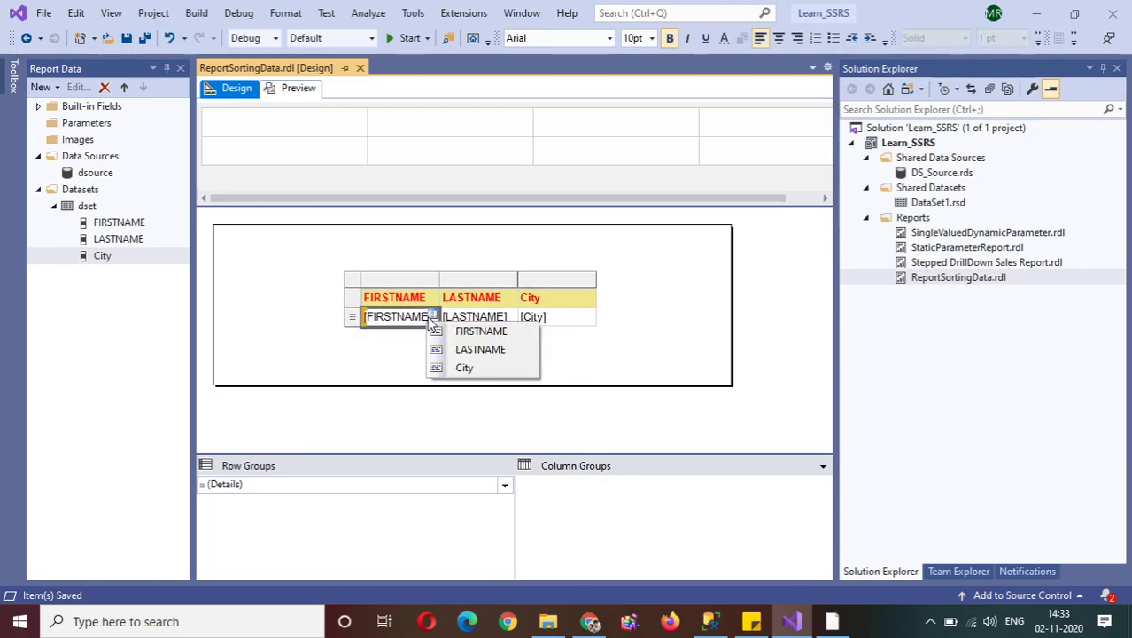
{"action": "double_click", "coordinate": [383, 318]}
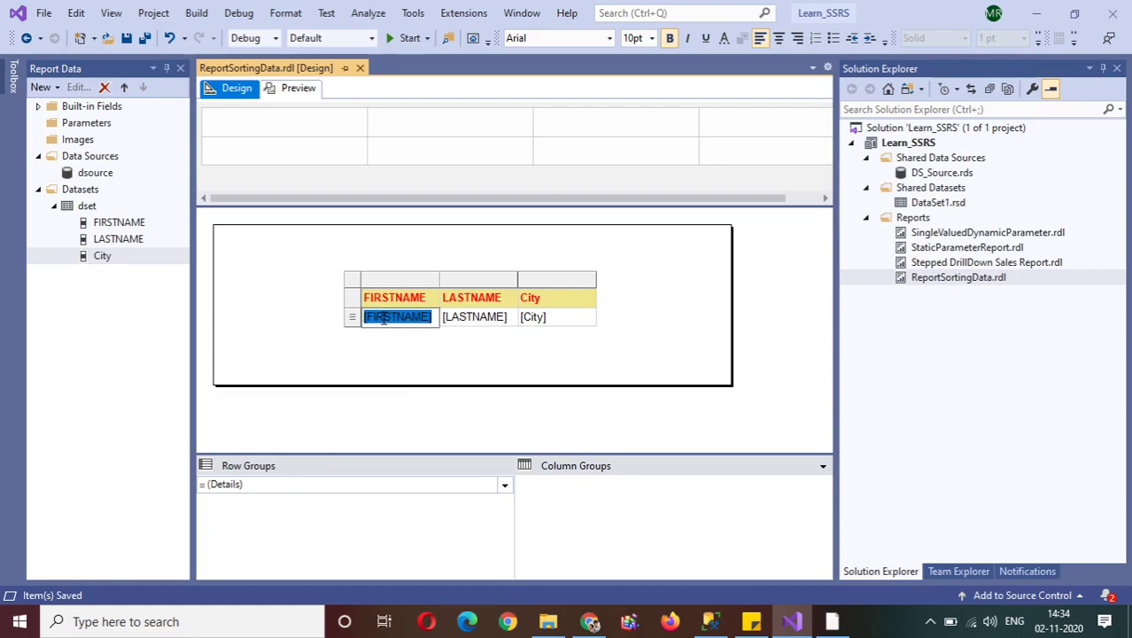
{"action": "right_click", "coordinate": [382, 319]}
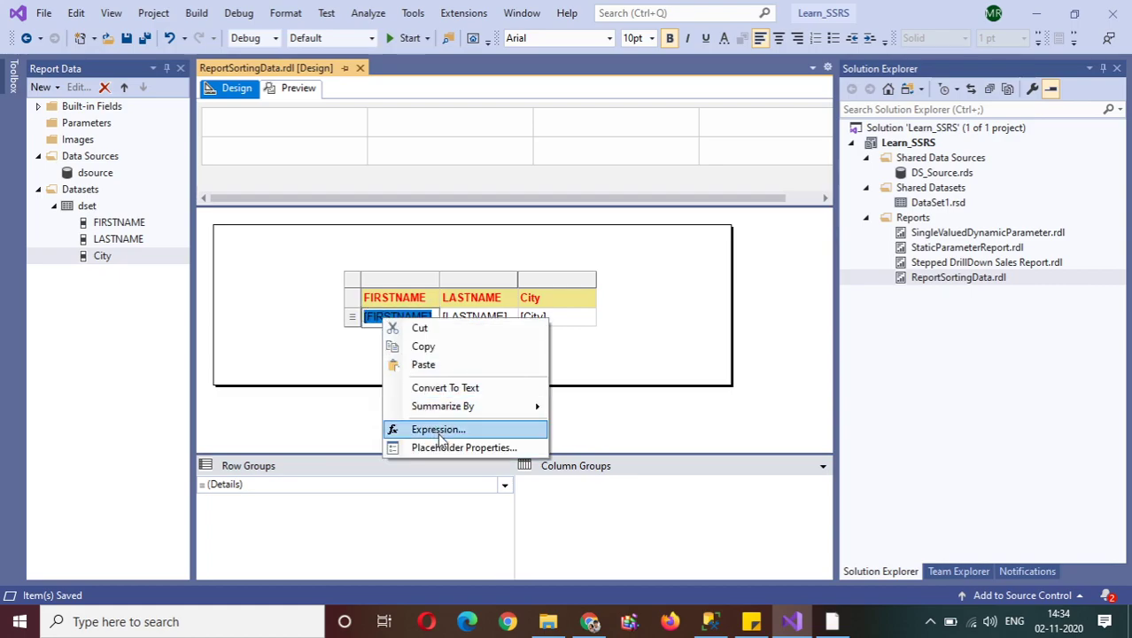
{"action": "left_click", "coordinate": [345, 410]}
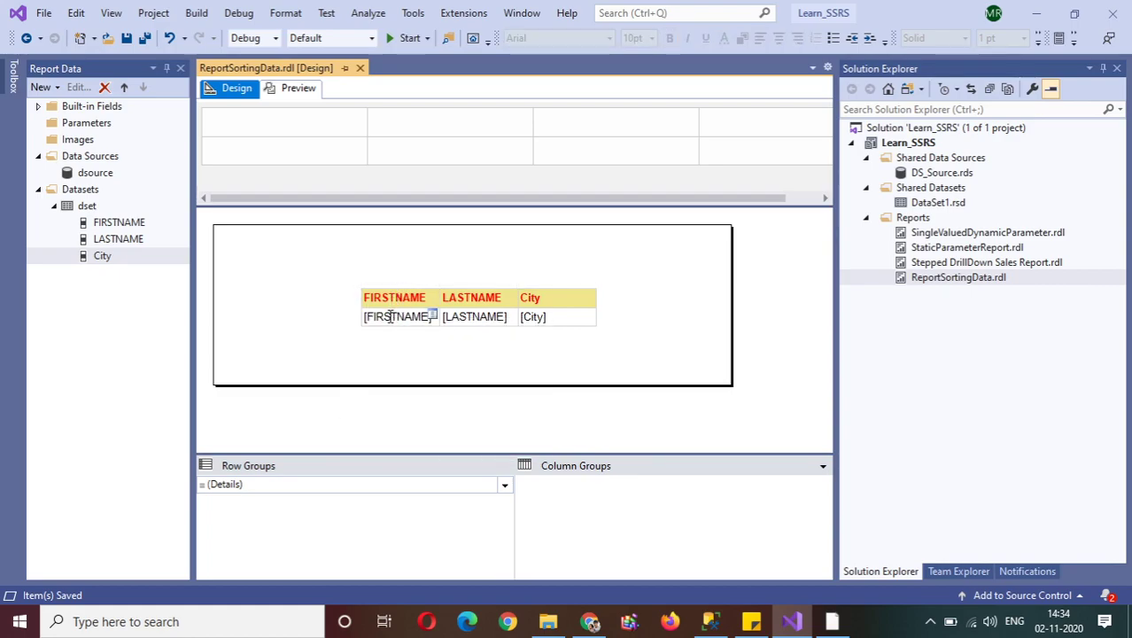
{"action": "double_click", "coordinate": [390, 316]}
{"action": "right_click", "coordinate": [390, 317]}
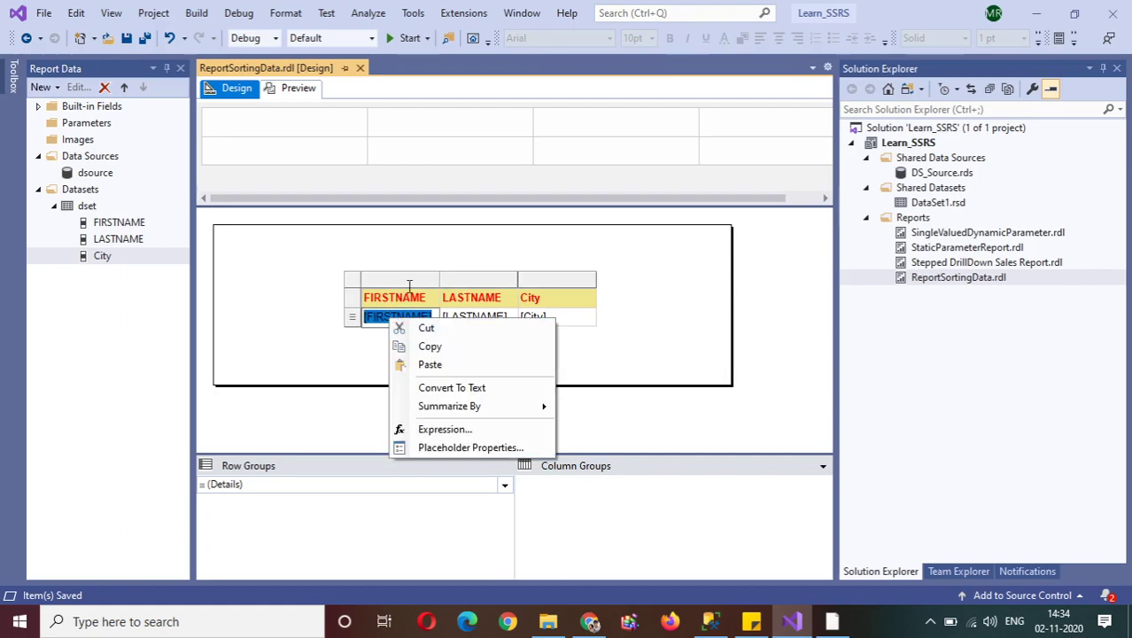
- Enable interactive sorting of detail rows on the FIRSTNAME header text box, sorting by [FIRSTNAME]
{"action": "right_click", "coordinate": [412, 298]}
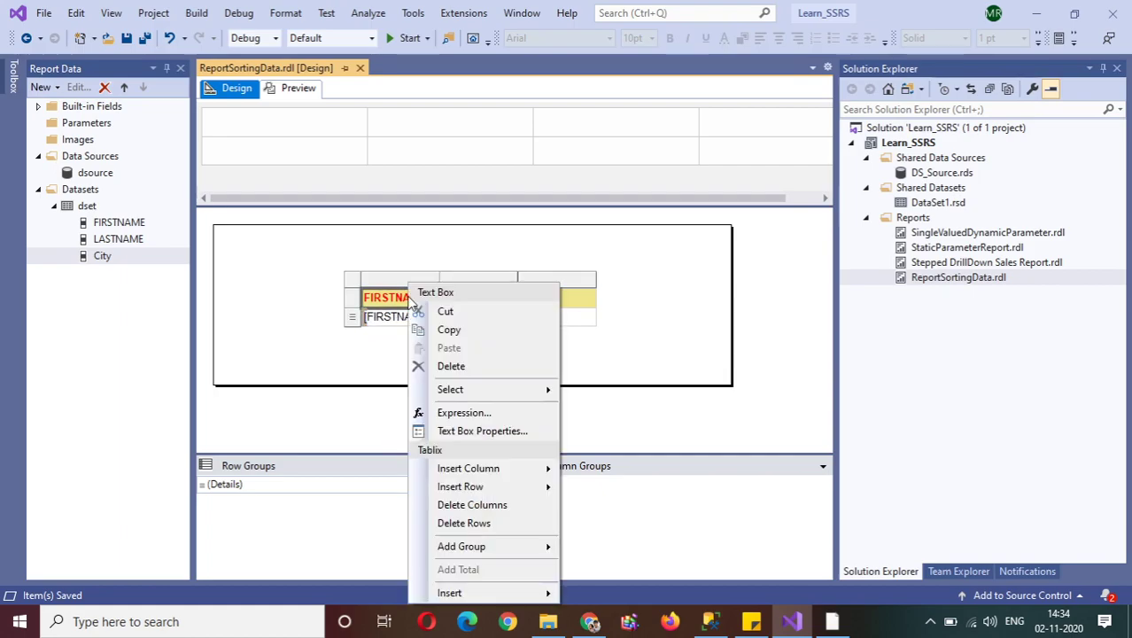
{"action": "left_click", "coordinate": [478, 431]}
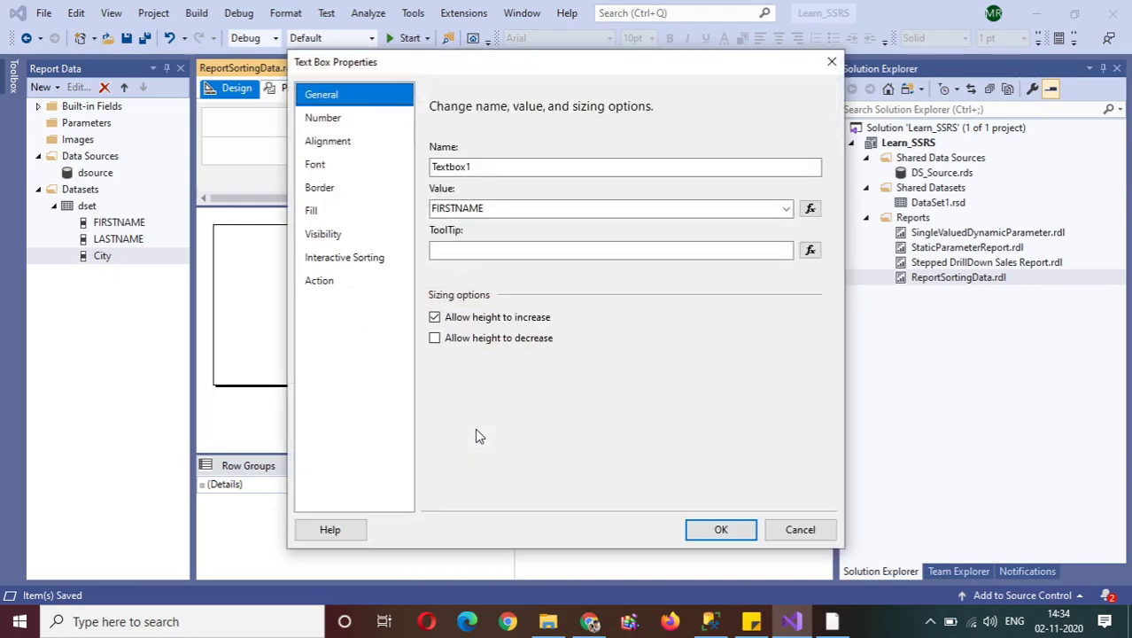
{"action": "left_click", "coordinate": [334, 268]}
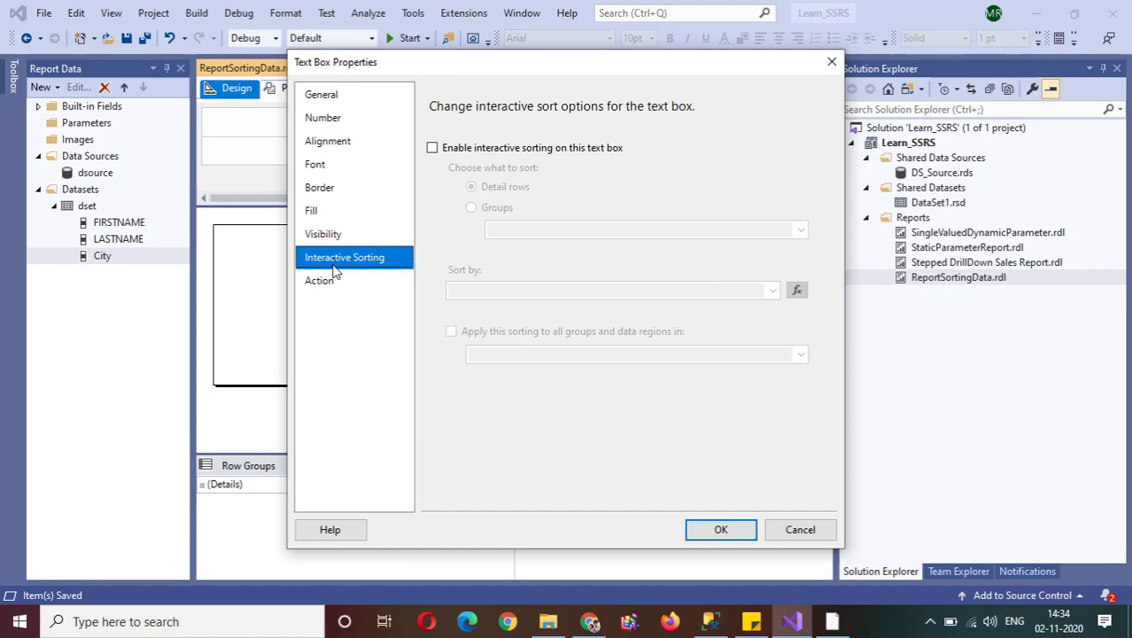
{"action": "left_click", "coordinate": [433, 148]}
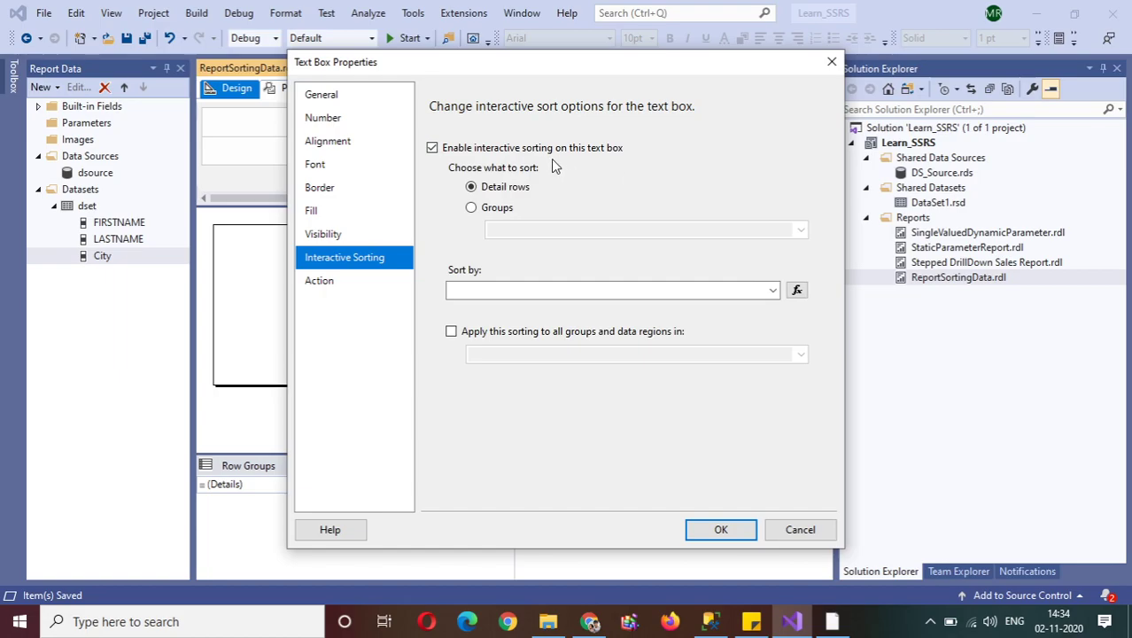
{"action": "left_click", "coordinate": [768, 296]}
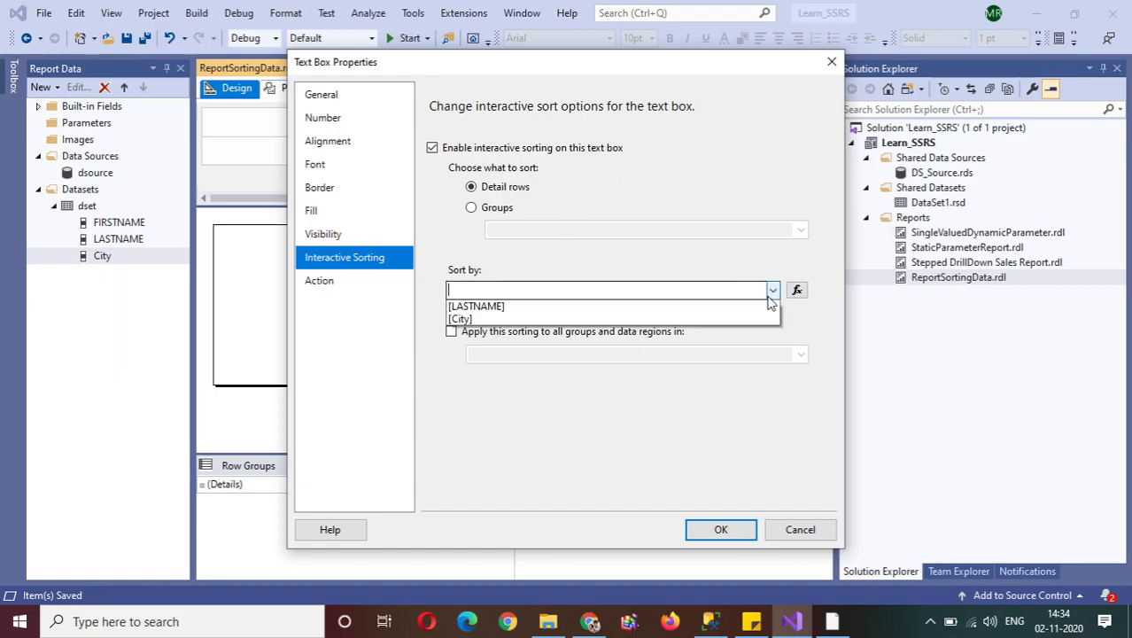
{"action": "left_click", "coordinate": [660, 303]}
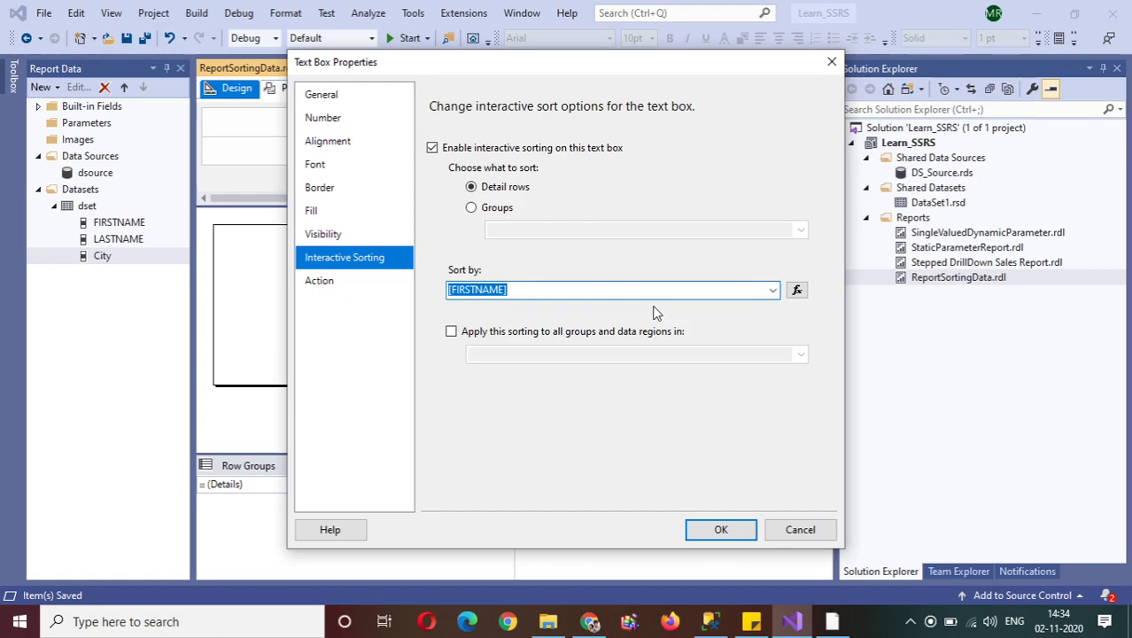
{"action": "left_click", "coordinate": [734, 529]}
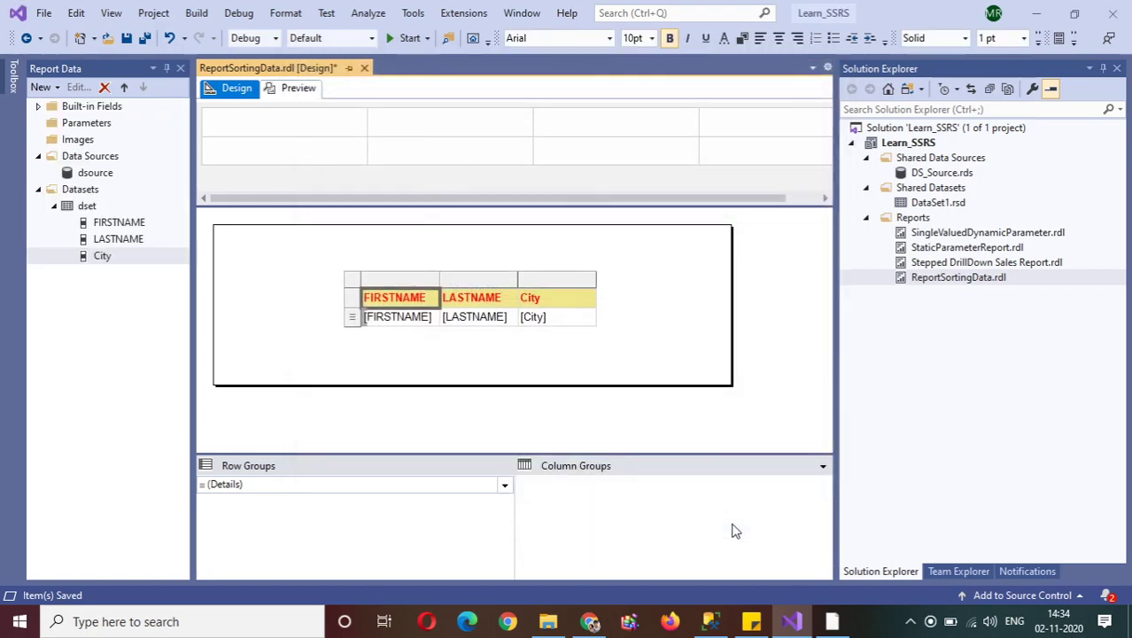
- Test the FIRSTNAME column's interactive sort in the report preview by toggling its order, and return to design view
{"action": "left_click", "coordinate": [292, 88]}
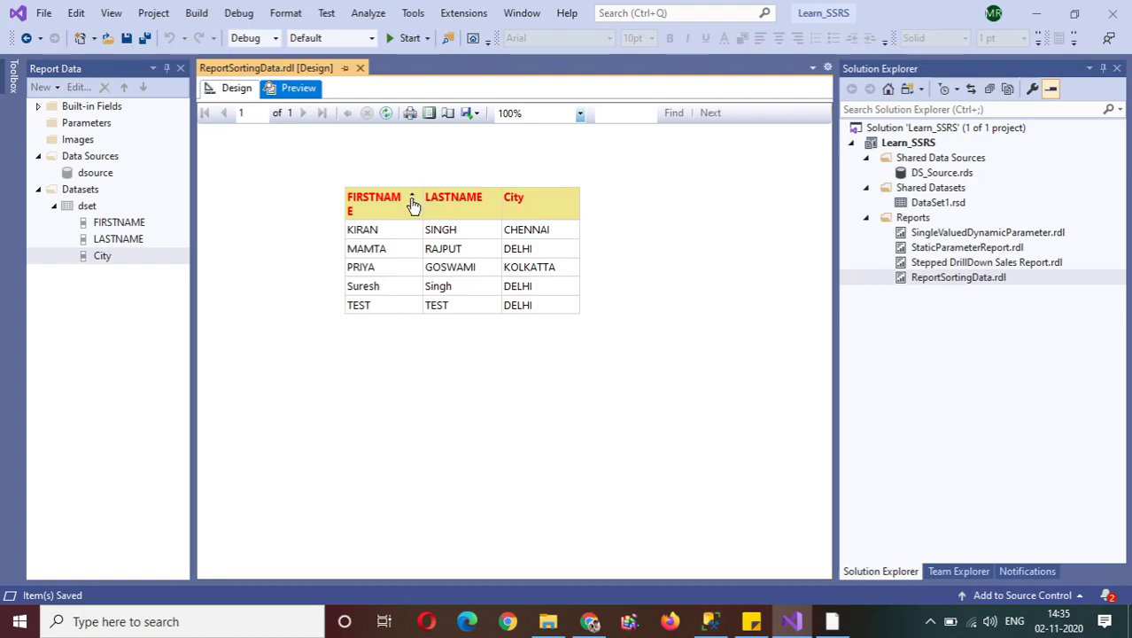
{"action": "left_click", "coordinate": [411, 202]}
{"action": "left_click", "coordinate": [412, 196]}
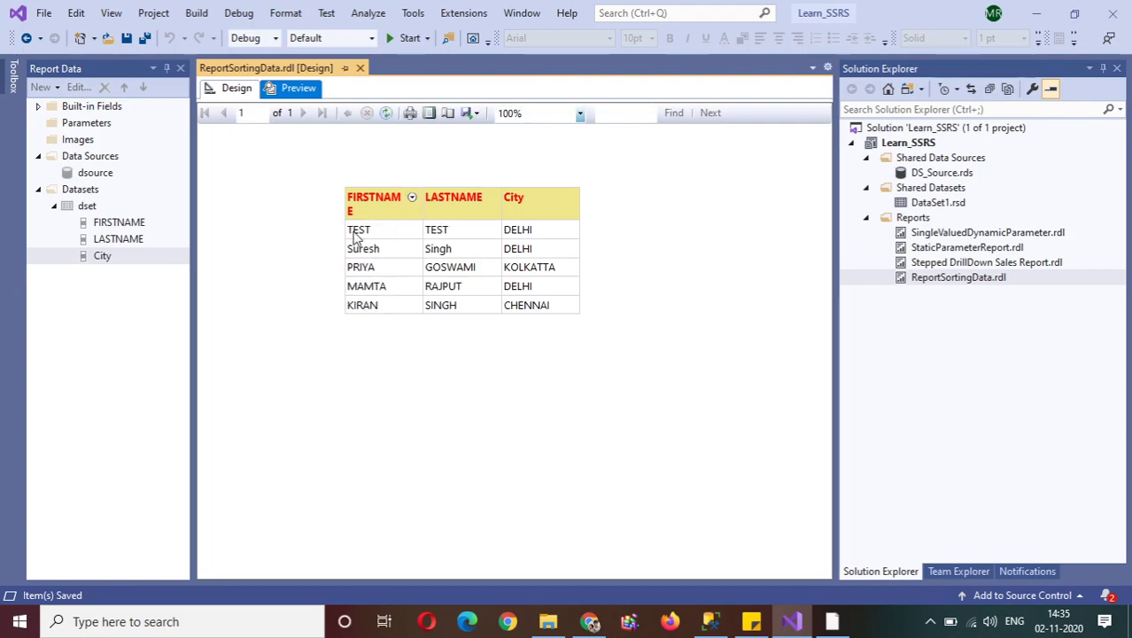
{"action": "left_click", "coordinate": [413, 199]}
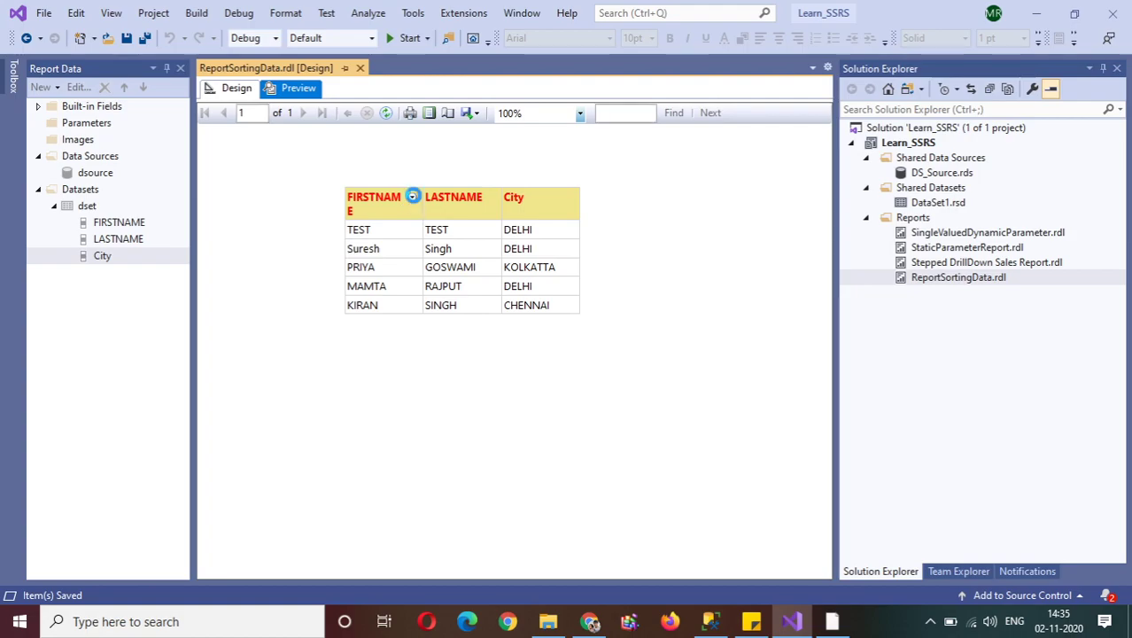
{"action": "left_click", "coordinate": [413, 198]}
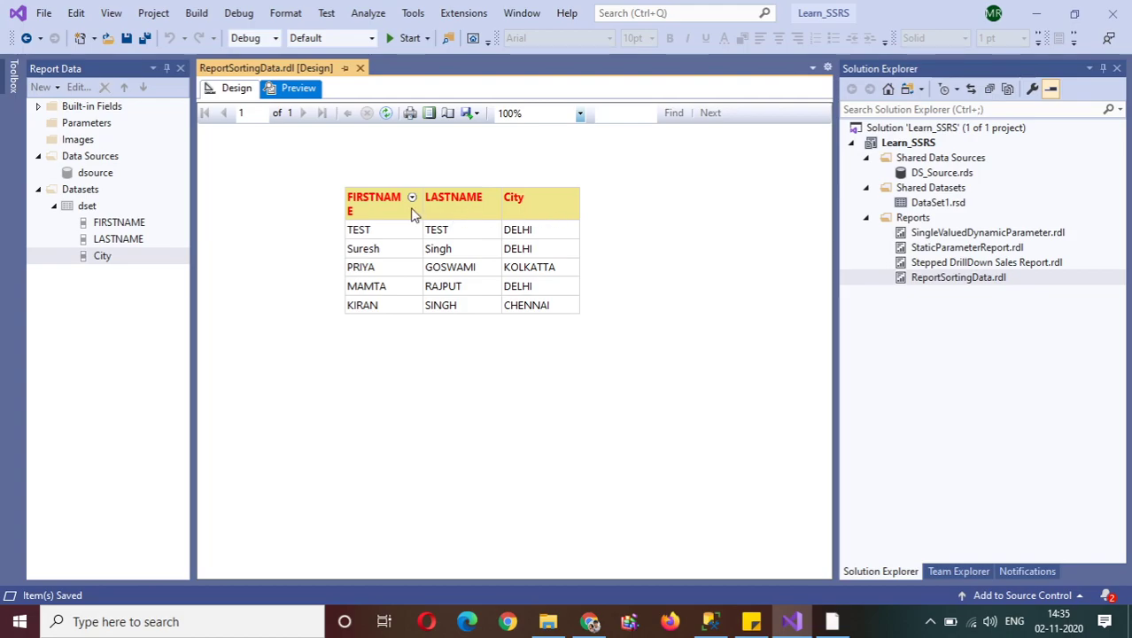
{"action": "left_click", "coordinate": [235, 98]}
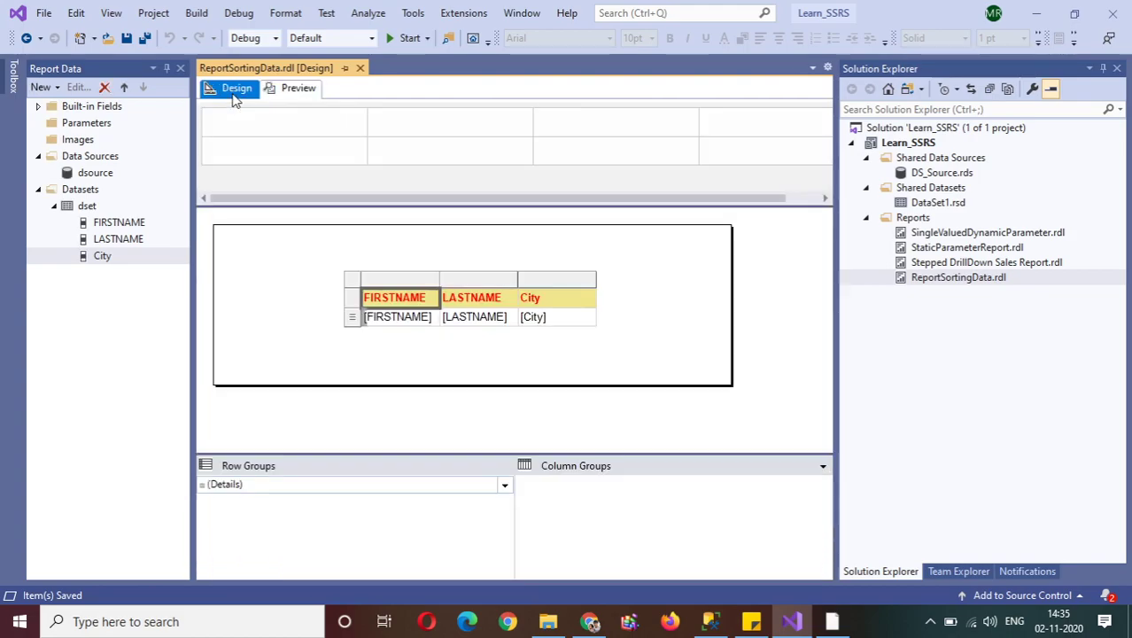
{"action": "right_click", "coordinate": [493, 304]}
{"action": "left_click", "coordinate": [459, 306]}
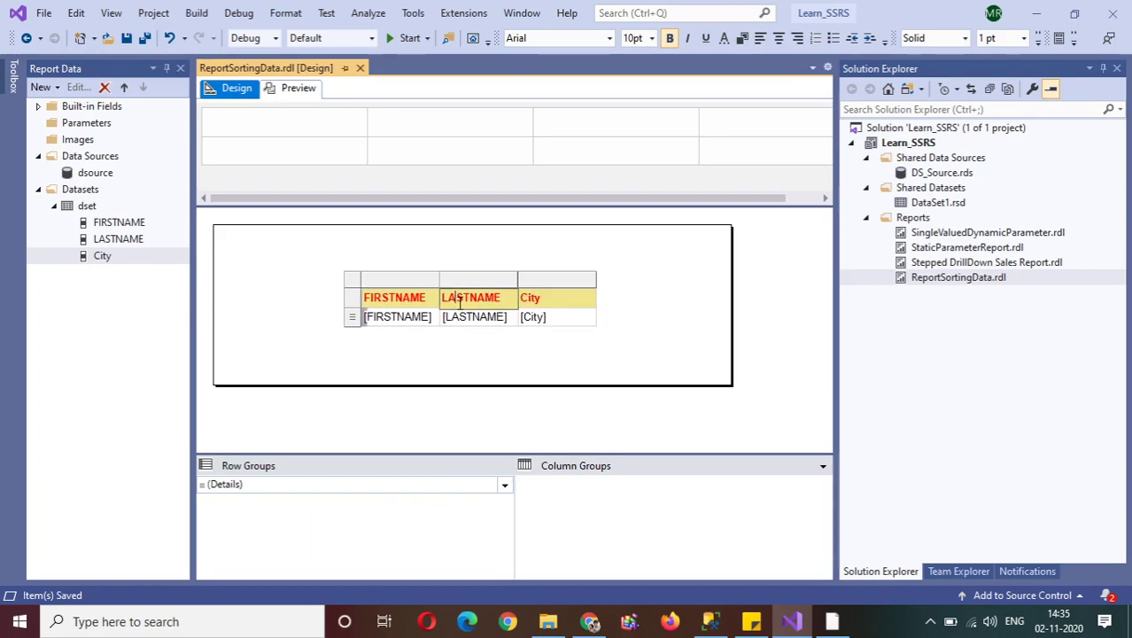
{"action": "right_click", "coordinate": [459, 306]}
{"action": "left_click", "coordinate": [456, 295]}
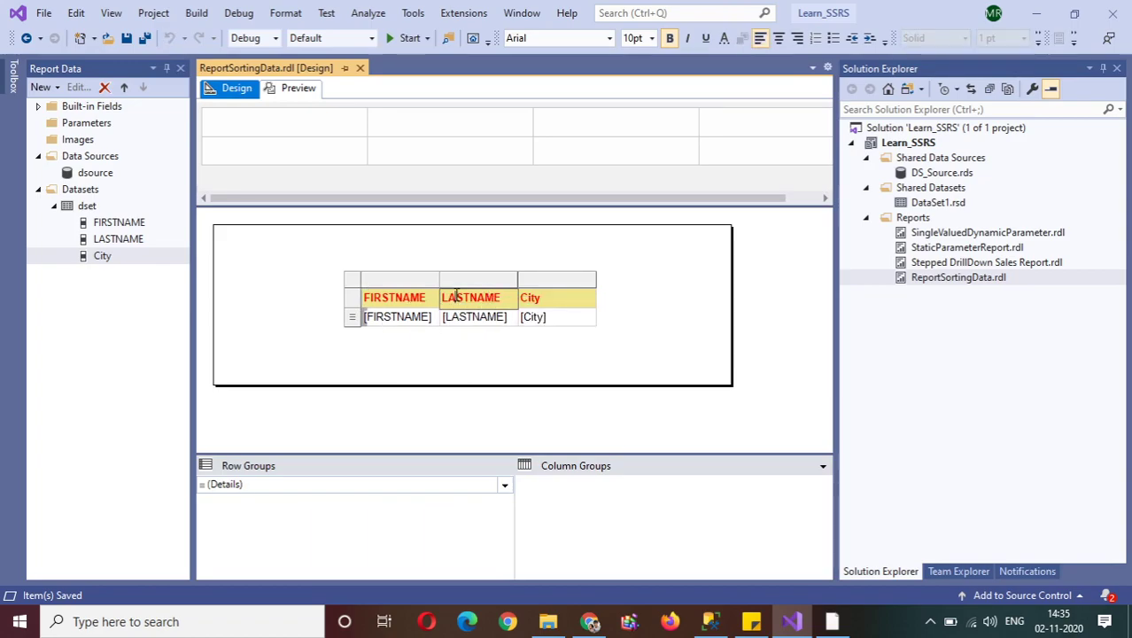
{"action": "right_click", "coordinate": [456, 296]}
{"action": "left_click", "coordinate": [383, 295]}
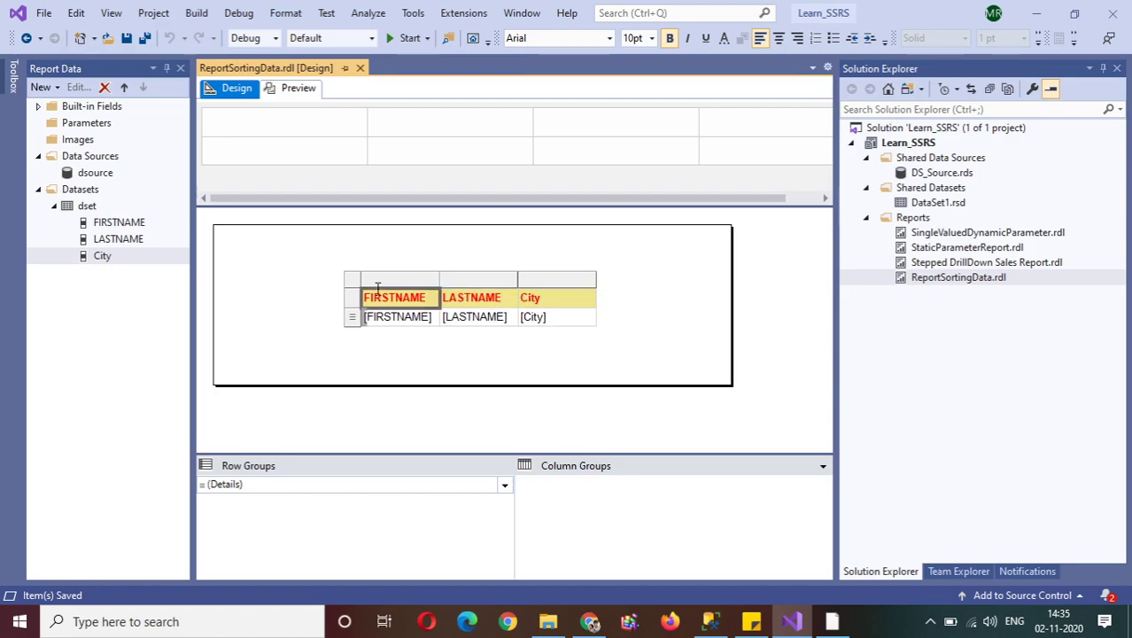
{"action": "right_click", "coordinate": [383, 297]}
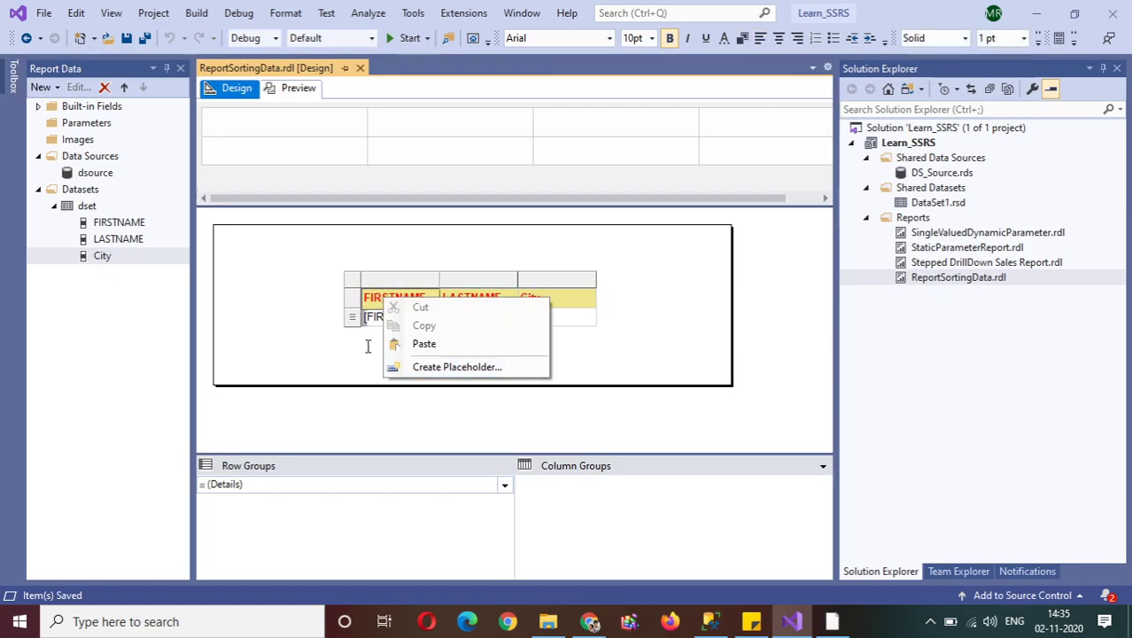
{"action": "left_click", "coordinate": [350, 301]}
{"action": "left_click", "coordinate": [406, 305]}
- Enable interactive sorting of detail rows on the LASTNAME header text box, sorting by [LASTNAME]
{"action": "left_click", "coordinate": [460, 305]}
{"action": "right_click", "coordinate": [460, 307]}
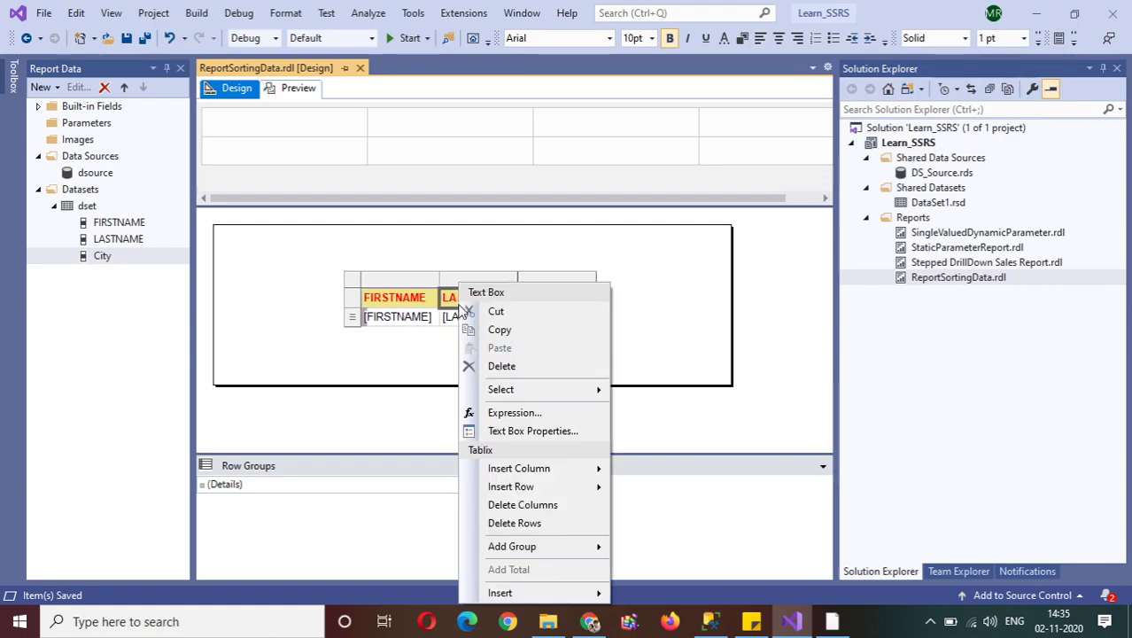
{"action": "left_click", "coordinate": [502, 432]}
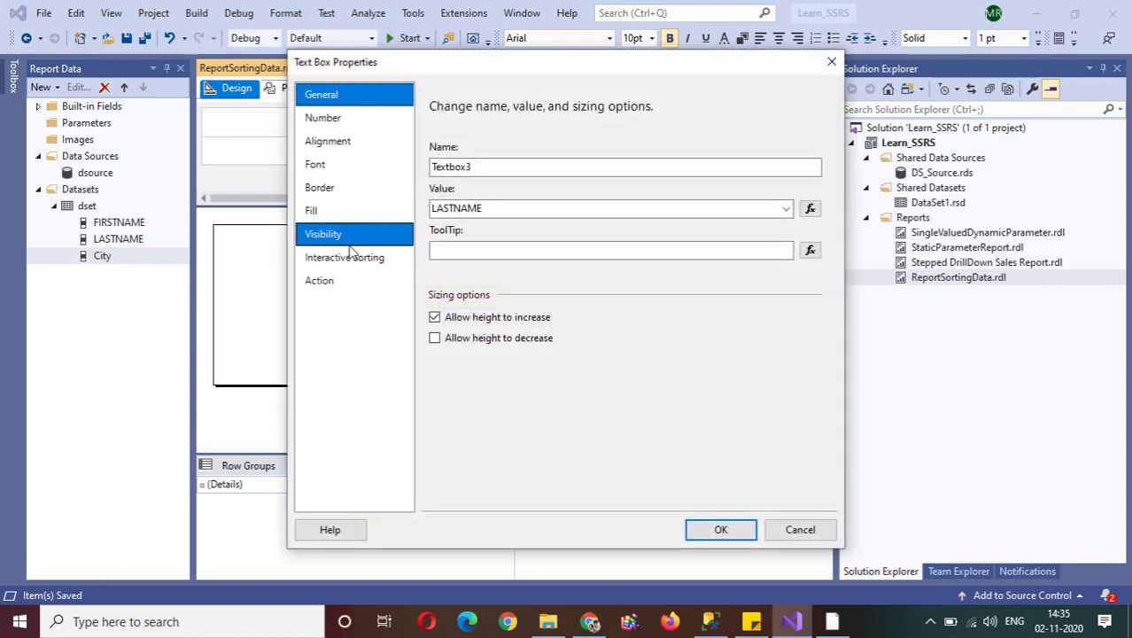
{"action": "left_click", "coordinate": [352, 256]}
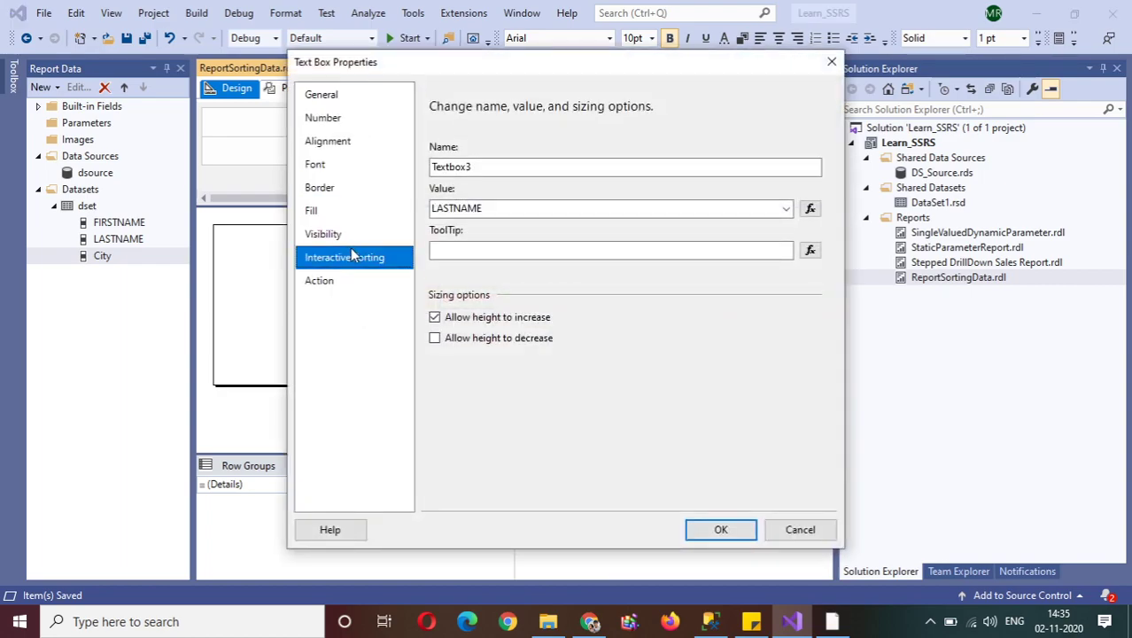
{"action": "left_click", "coordinate": [431, 147]}
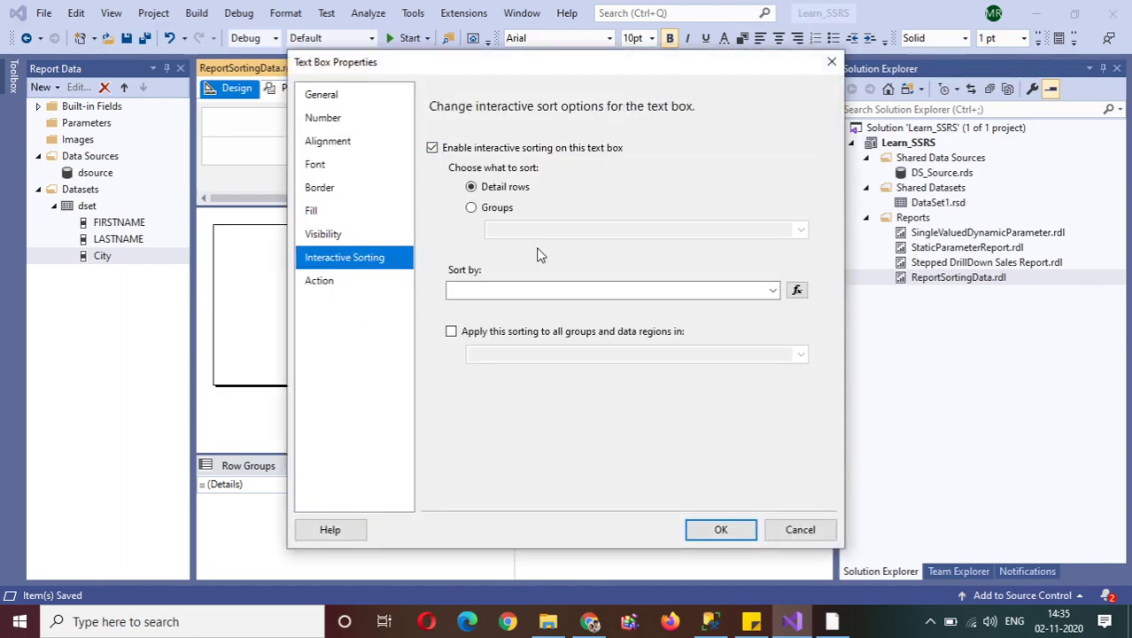
{"action": "left_click", "coordinate": [772, 292]}
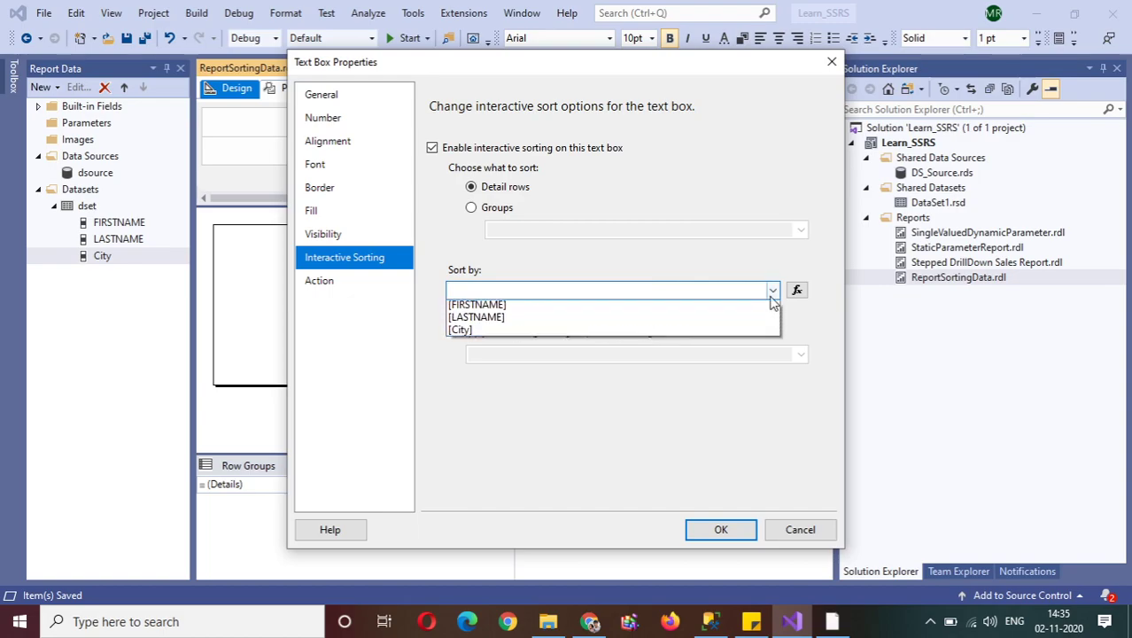
{"action": "left_click", "coordinate": [643, 317]}
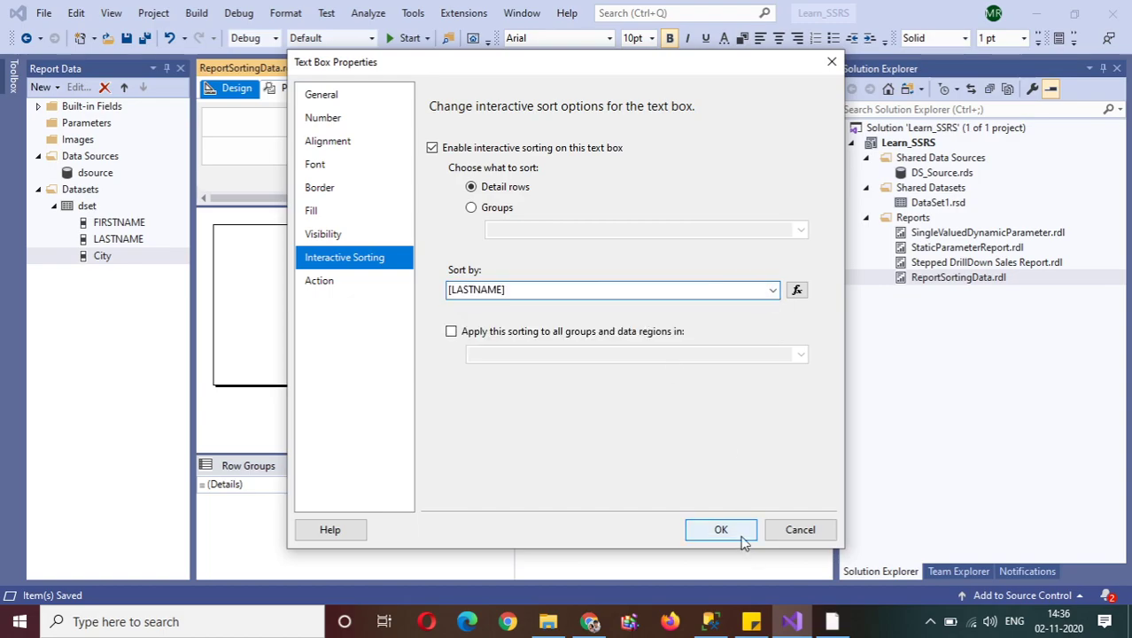
{"action": "left_click", "coordinate": [722, 530]}
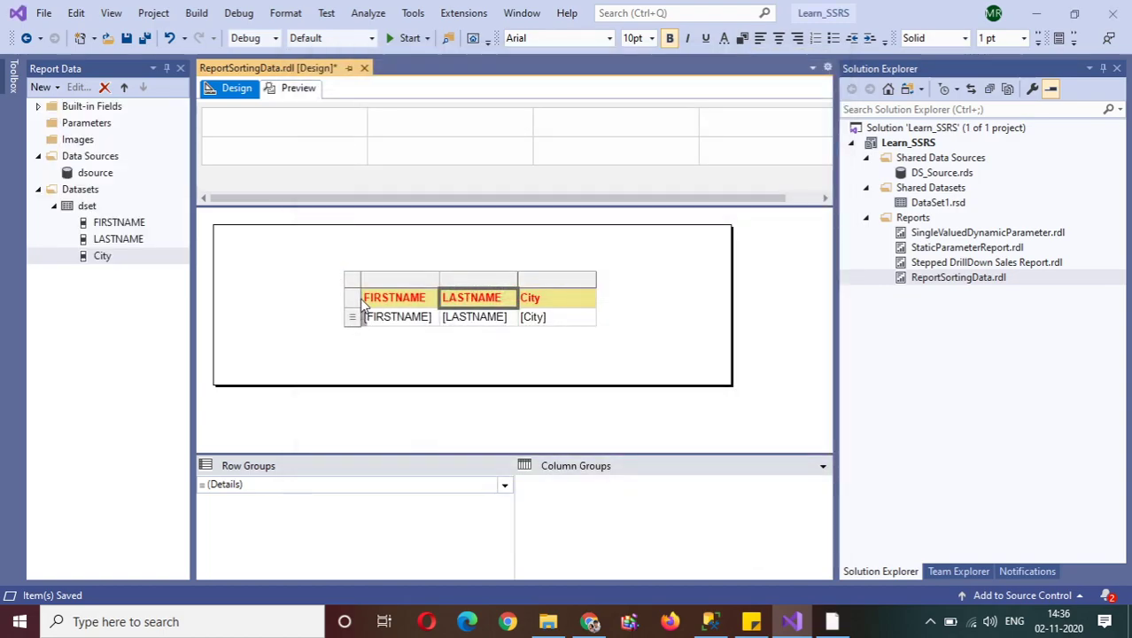
- Widen the FIRSTNAME, LASTNAME and City columns of the tablix
{"action": "left_click_drag", "start_coordinate": [439, 280], "coordinate": [476, 280]}
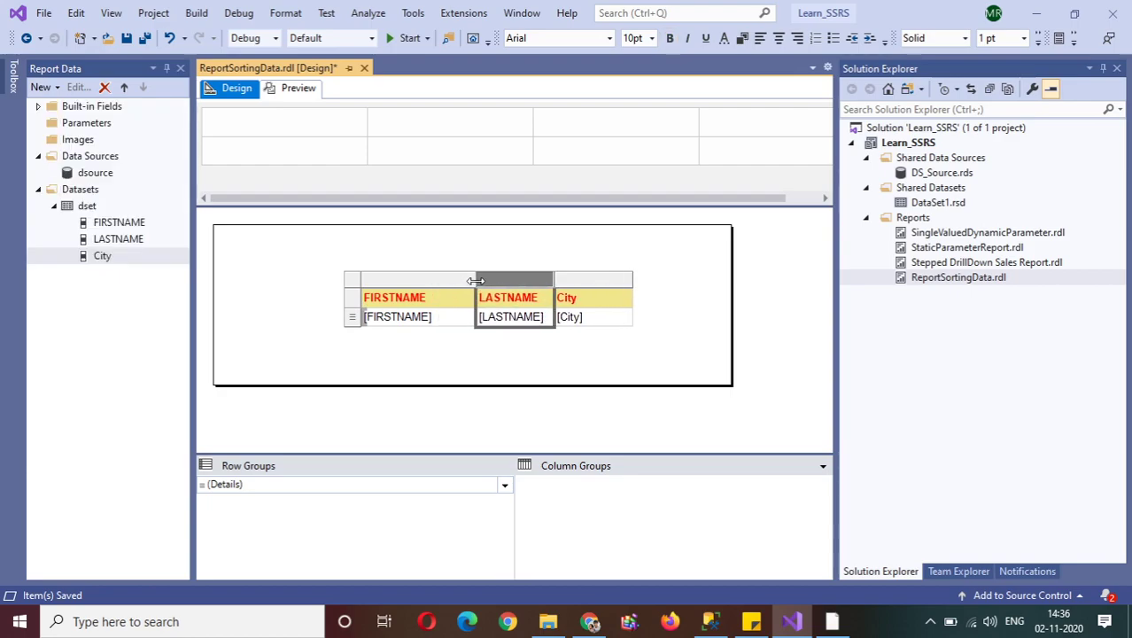
{"action": "left_click", "coordinate": [555, 284]}
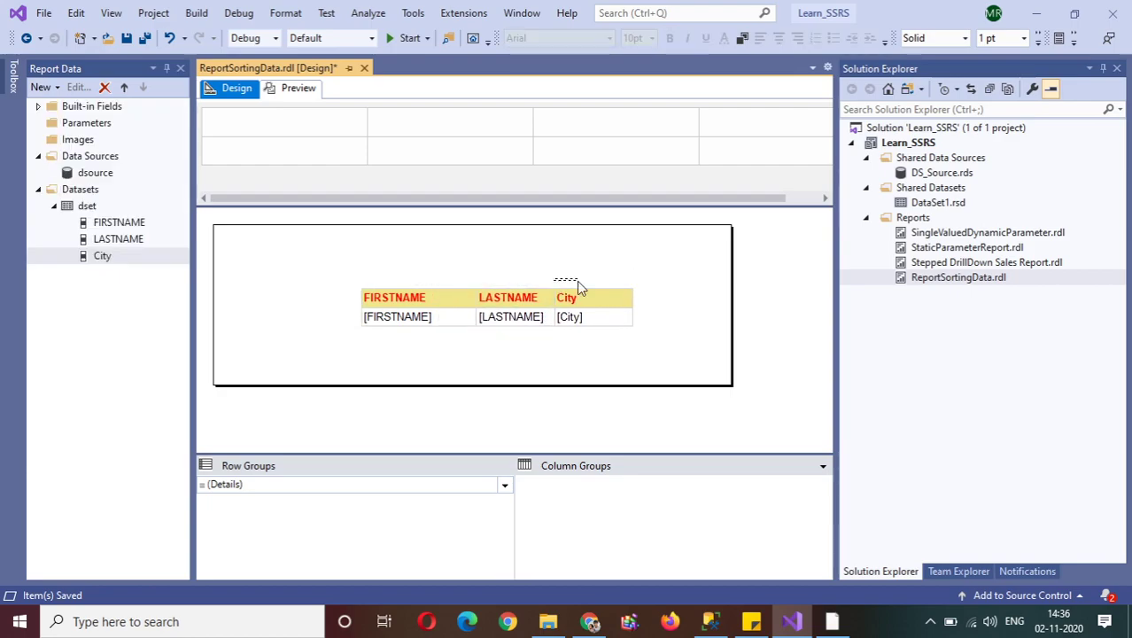
{"action": "left_click", "coordinate": [572, 294]}
{"action": "left_click", "coordinate": [568, 281]}
{"action": "left_click", "coordinate": [550, 295]}
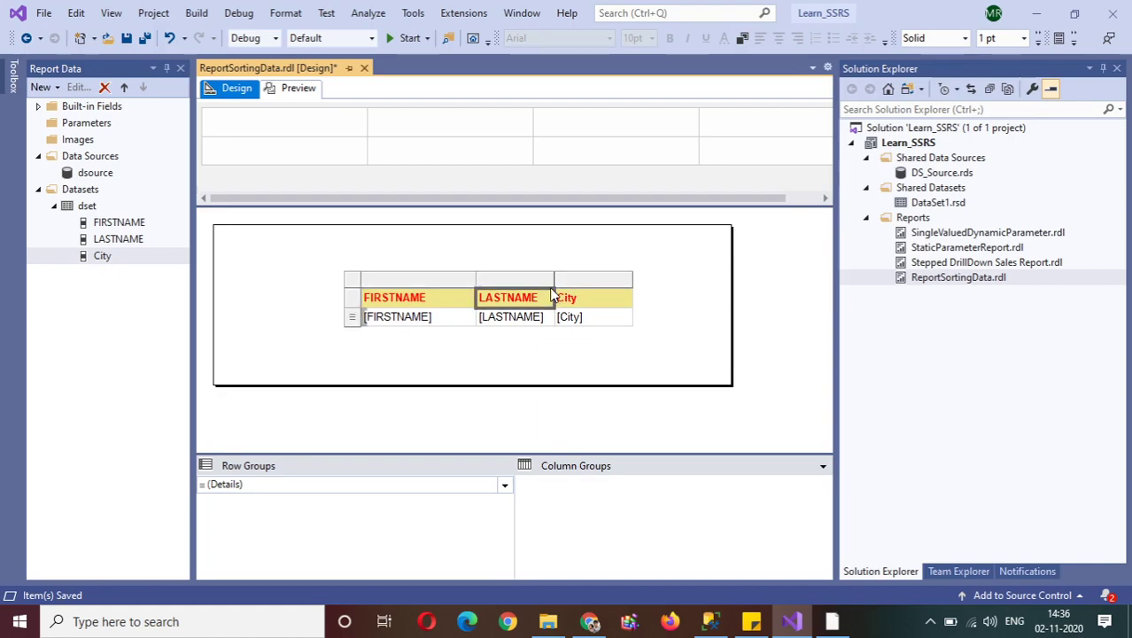
{"action": "left_click", "coordinate": [606, 296]}
{"action": "left_click", "coordinate": [653, 279]}
{"action": "left_click_drag", "start_coordinate": [656, 279], "coordinate": [697, 278]}
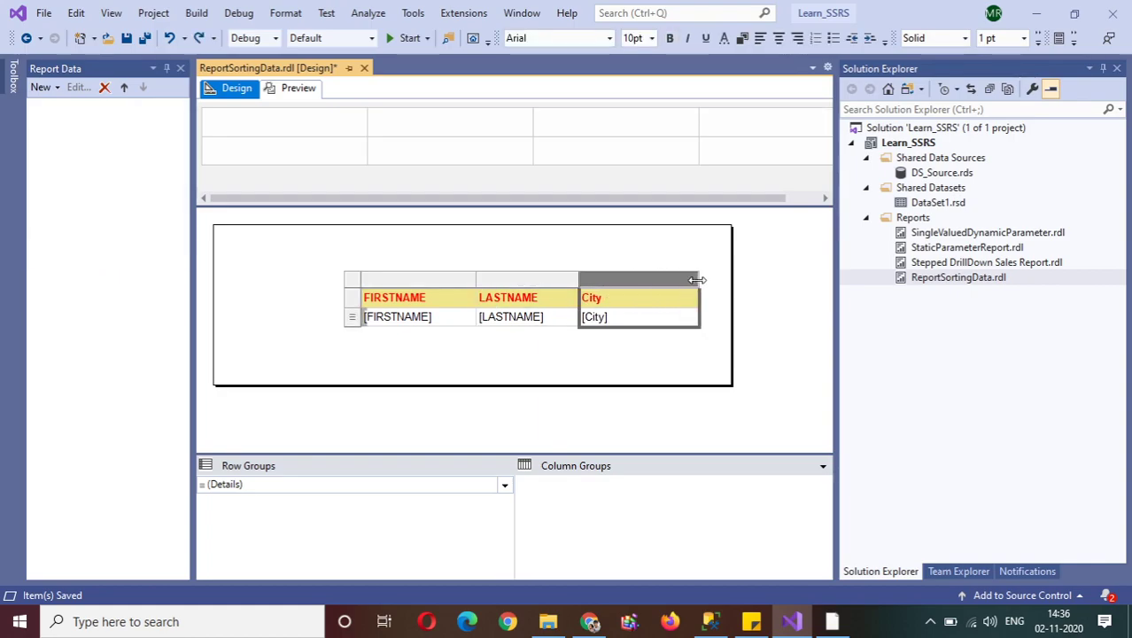
- Enable interactive sorting of detail rows on the City header text box, sorting by [City], and save the report
{"action": "left_click", "coordinate": [684, 300]}
{"action": "left_click", "coordinate": [690, 299]}
{"action": "right_click", "coordinate": [690, 298]}
{"action": "left_click", "coordinate": [653, 296]}
{"action": "right_click", "coordinate": [654, 298]}
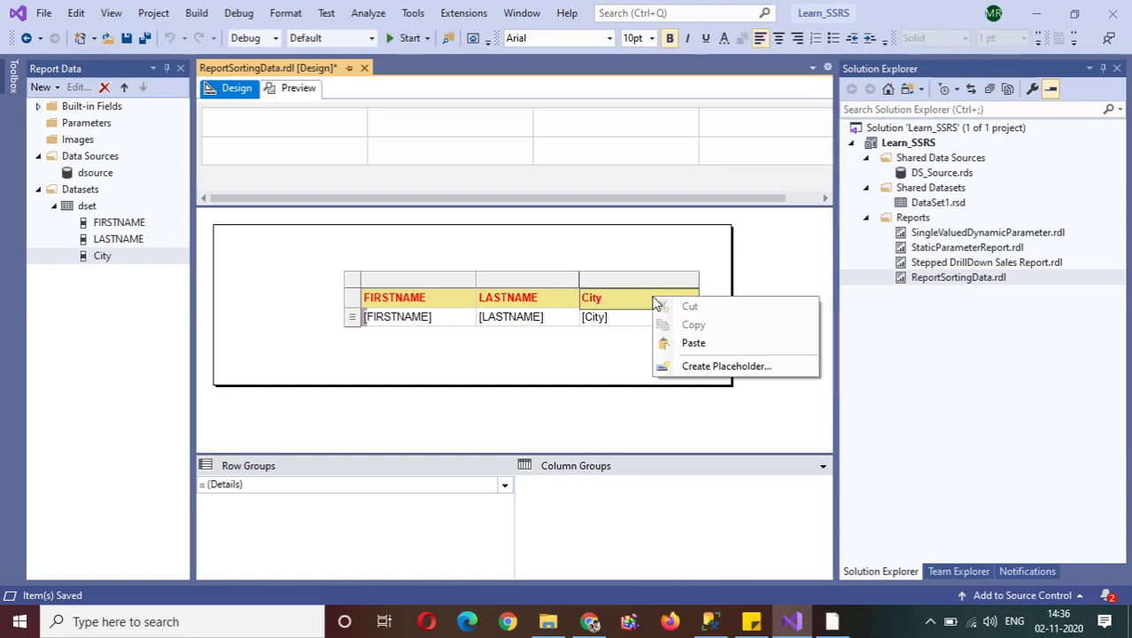
{"action": "left_click", "coordinate": [642, 277]}
{"action": "left_click", "coordinate": [645, 293]}
{"action": "right_click", "coordinate": [644, 293]}
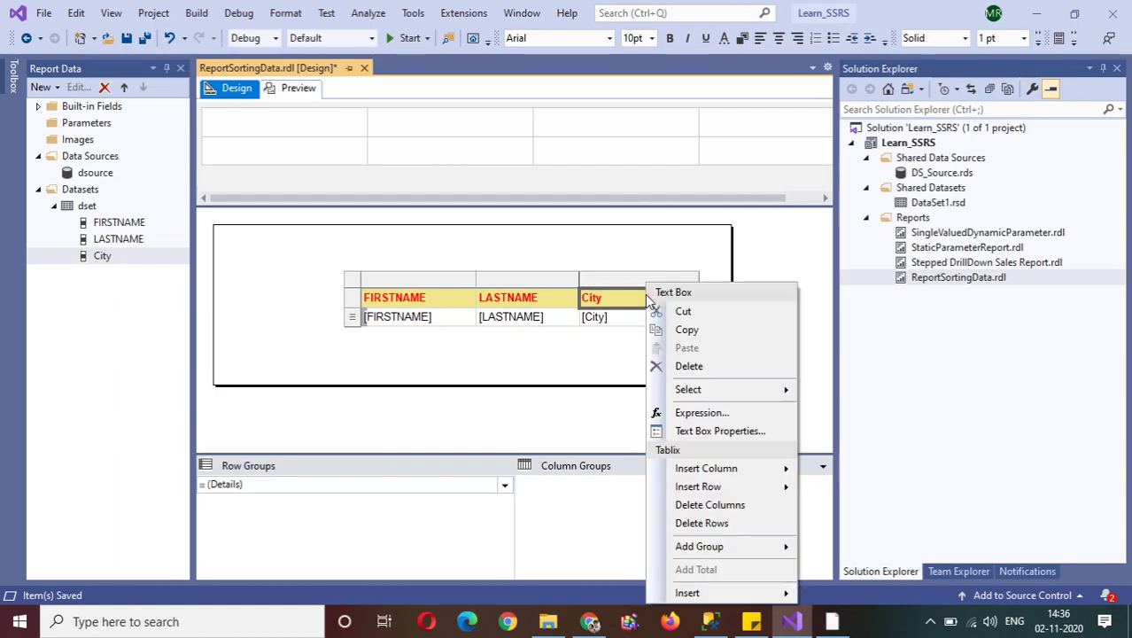
{"action": "left_click", "coordinate": [695, 432]}
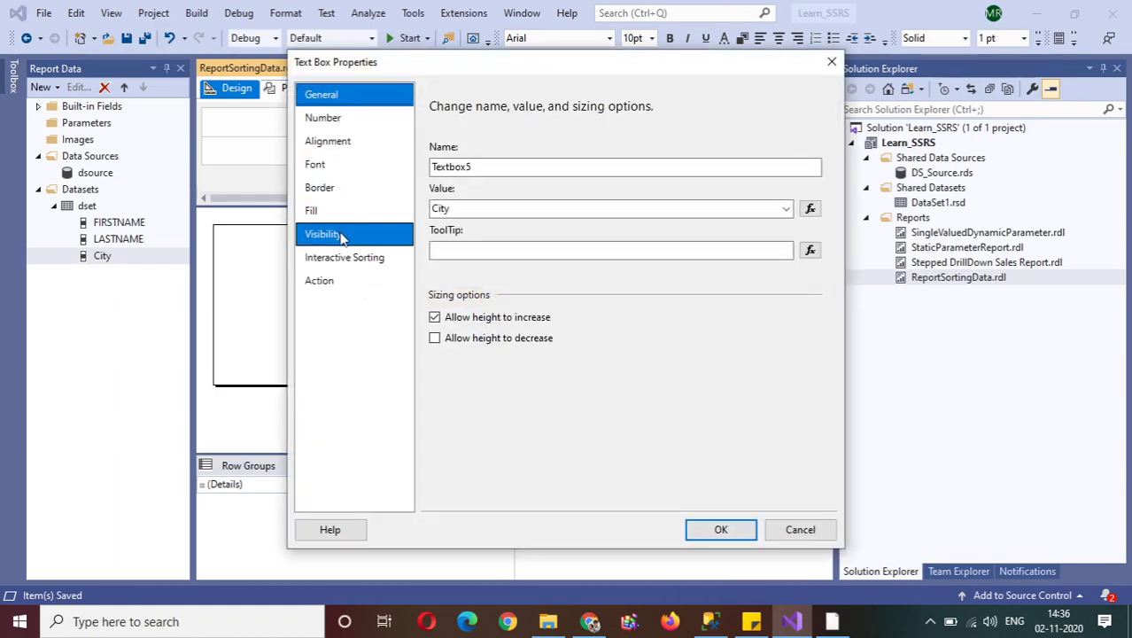
{"action": "left_click", "coordinate": [350, 259]}
{"action": "left_click", "coordinate": [460, 150]}
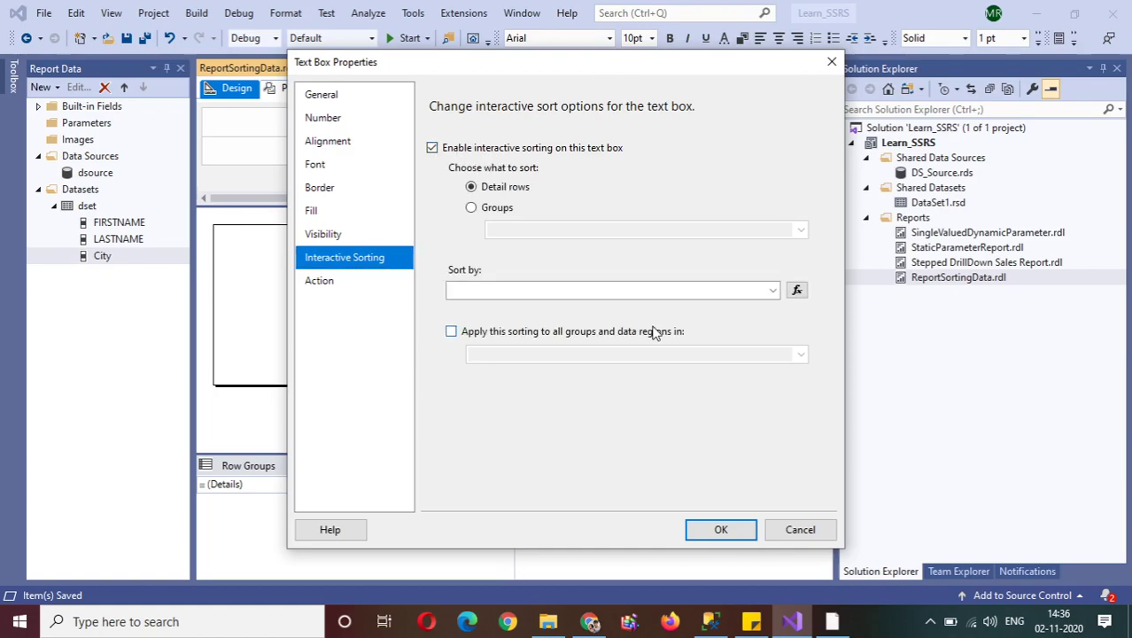
{"action": "left_click", "coordinate": [773, 291]}
{"action": "left_click", "coordinate": [666, 342]}
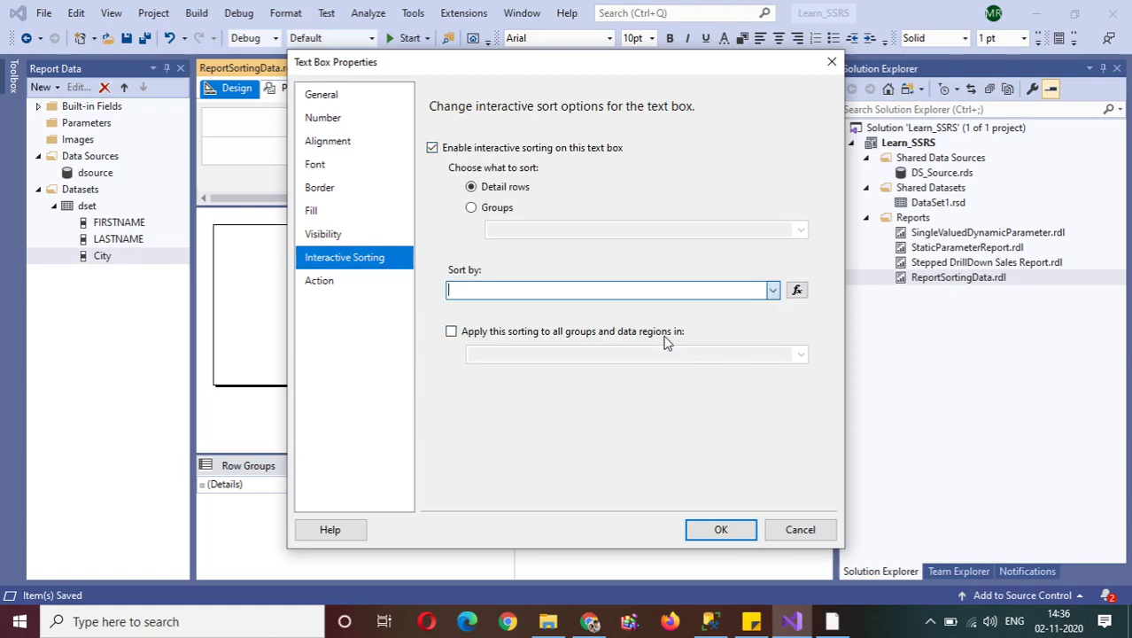
{"action": "left_click", "coordinate": [721, 529]}
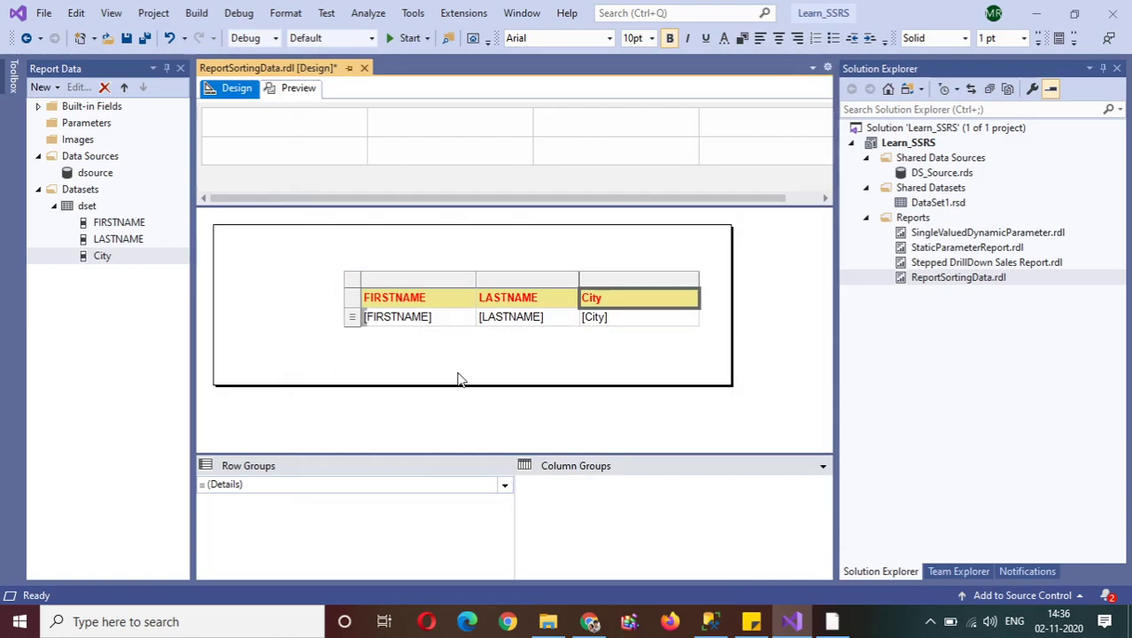
{"action": "left_click", "coordinate": [386, 366]}
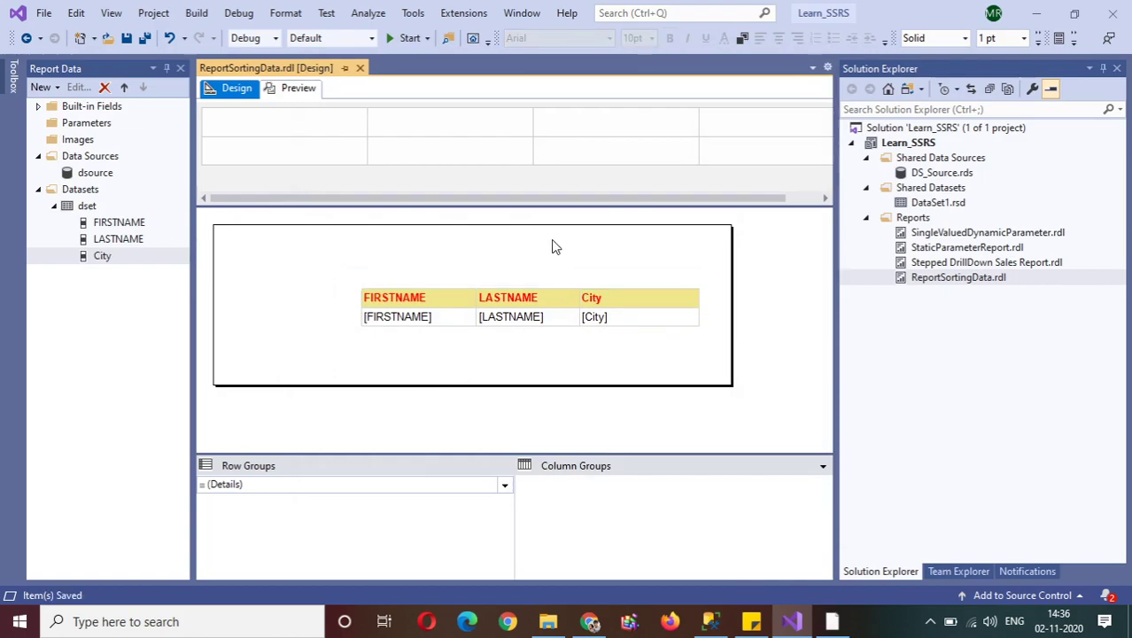
- Preview the report and test interactive sorting on the FIRSTNAME, LASTNAME and City columns, toggling City between ascending and descending order
{"action": "left_click", "coordinate": [301, 90]}
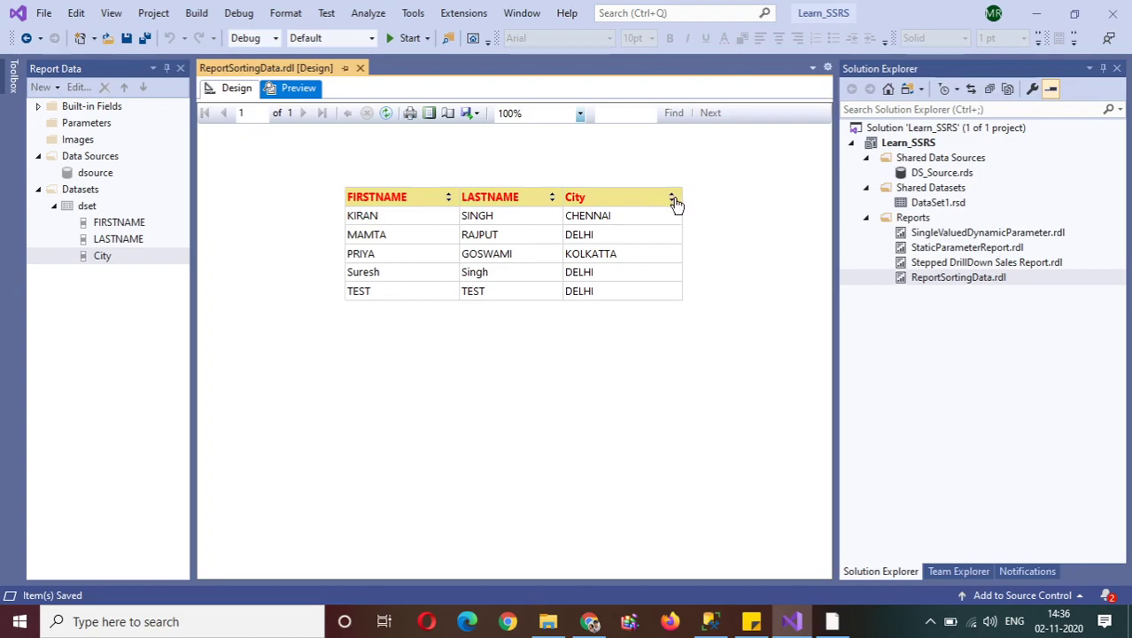
{"action": "left_click", "coordinate": [448, 199]}
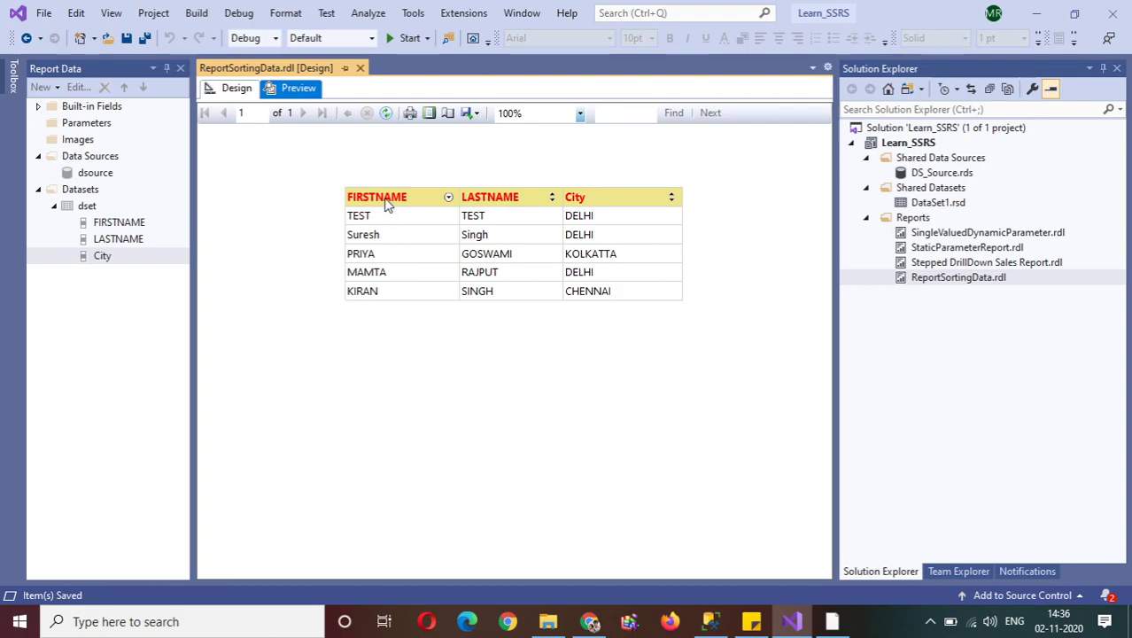
{"action": "left_click", "coordinate": [552, 198]}
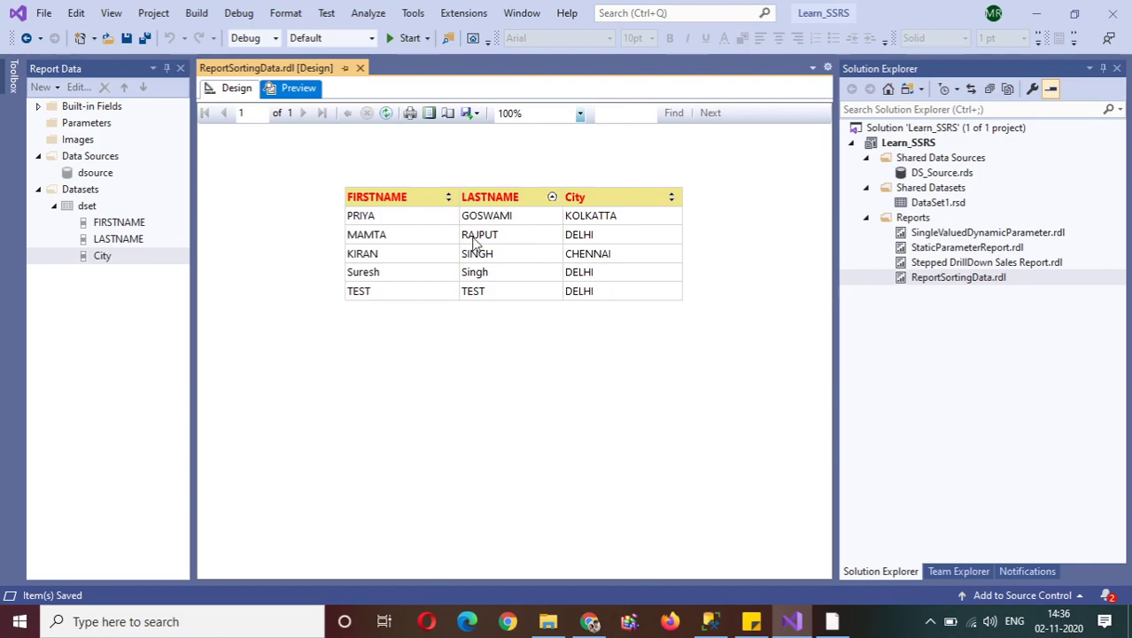
{"action": "left_click", "coordinate": [448, 197]}
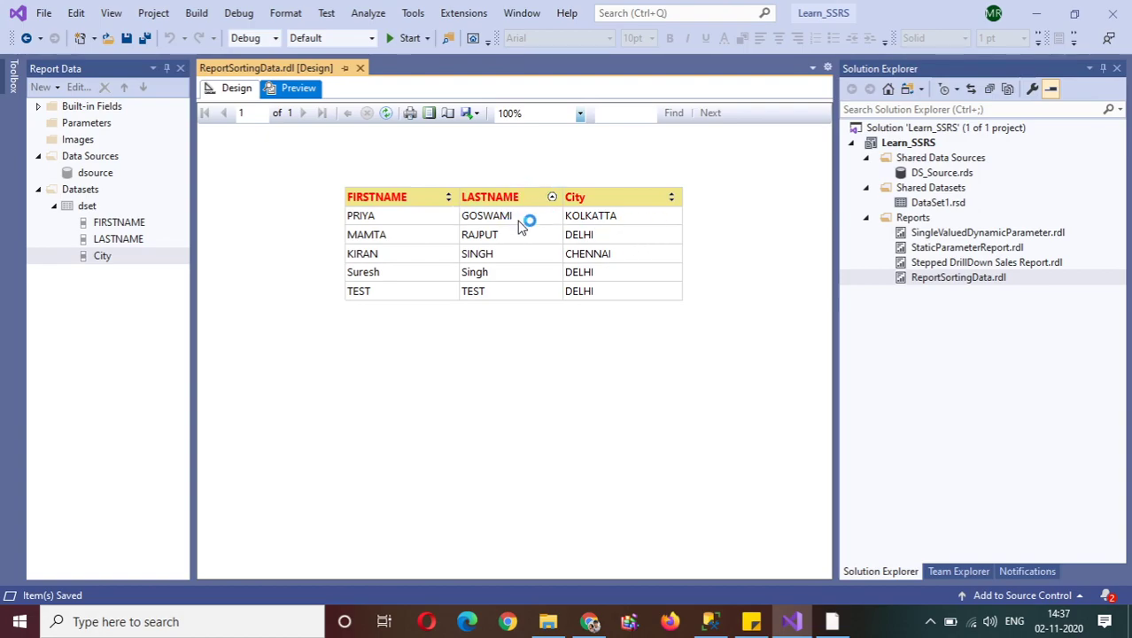
{"action": "left_click", "coordinate": [672, 198]}
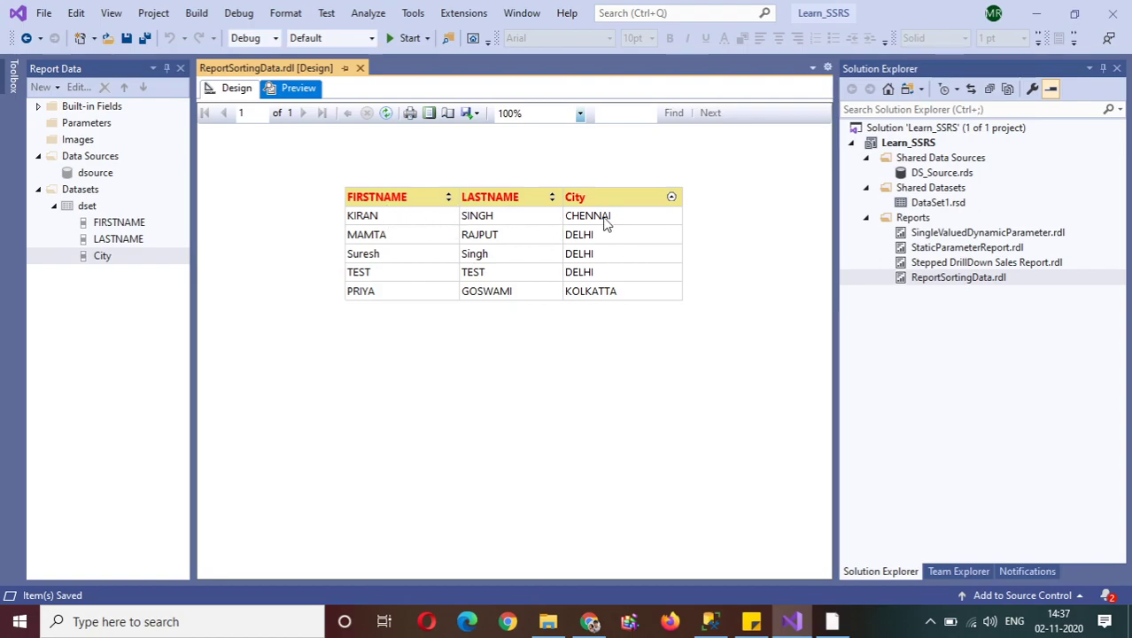
{"action": "left_click", "coordinate": [673, 197]}
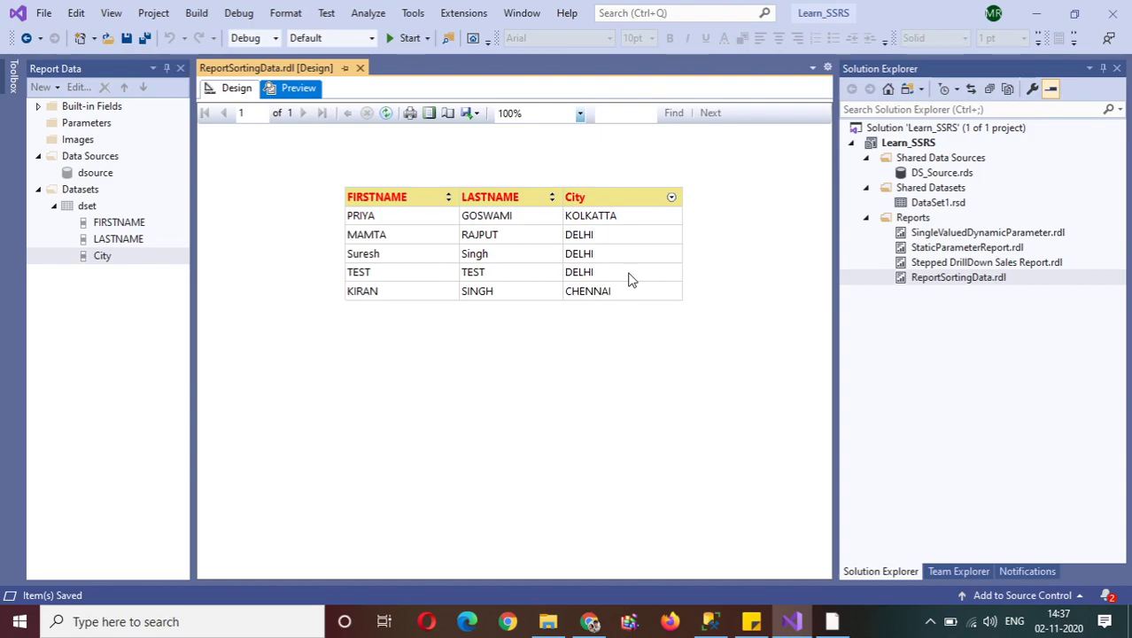